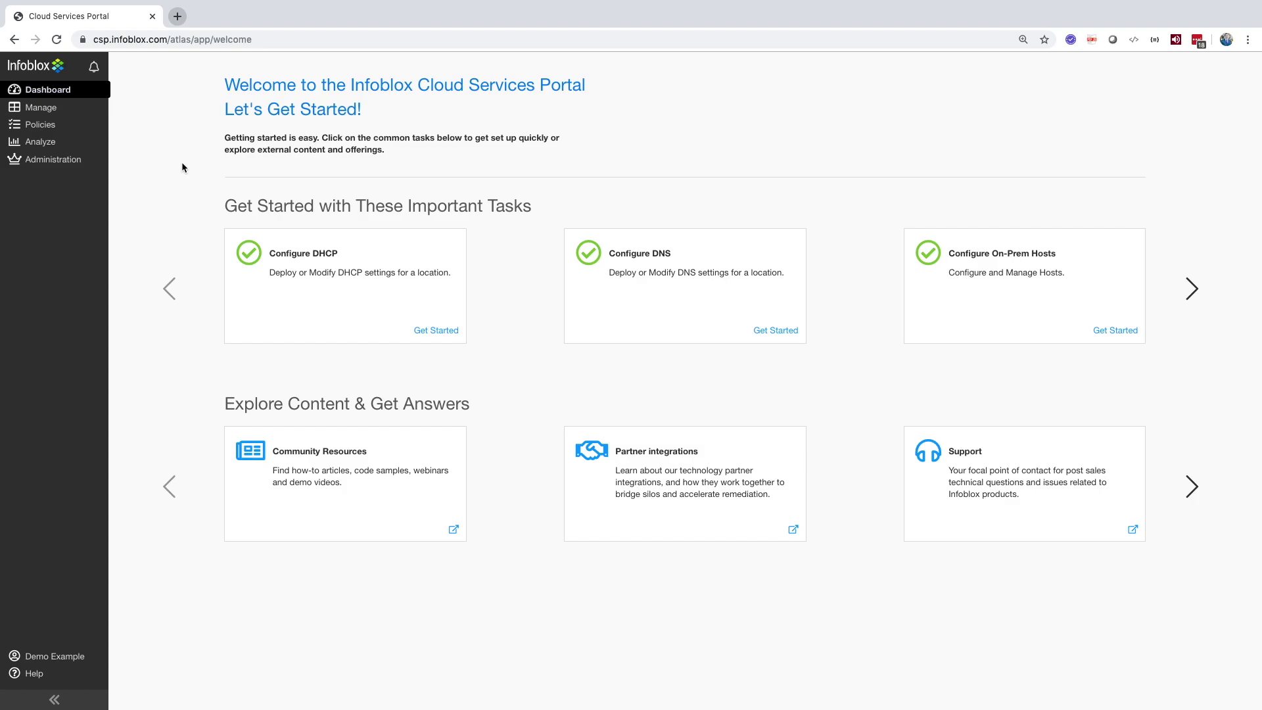
# Step: Go to IPAM/DHCP, preview the Create menu options, and open the B1DDI_Demo_IP_Space IP space
pyautogui.moveTo(59, 109)
pyautogui.click(142, 125)
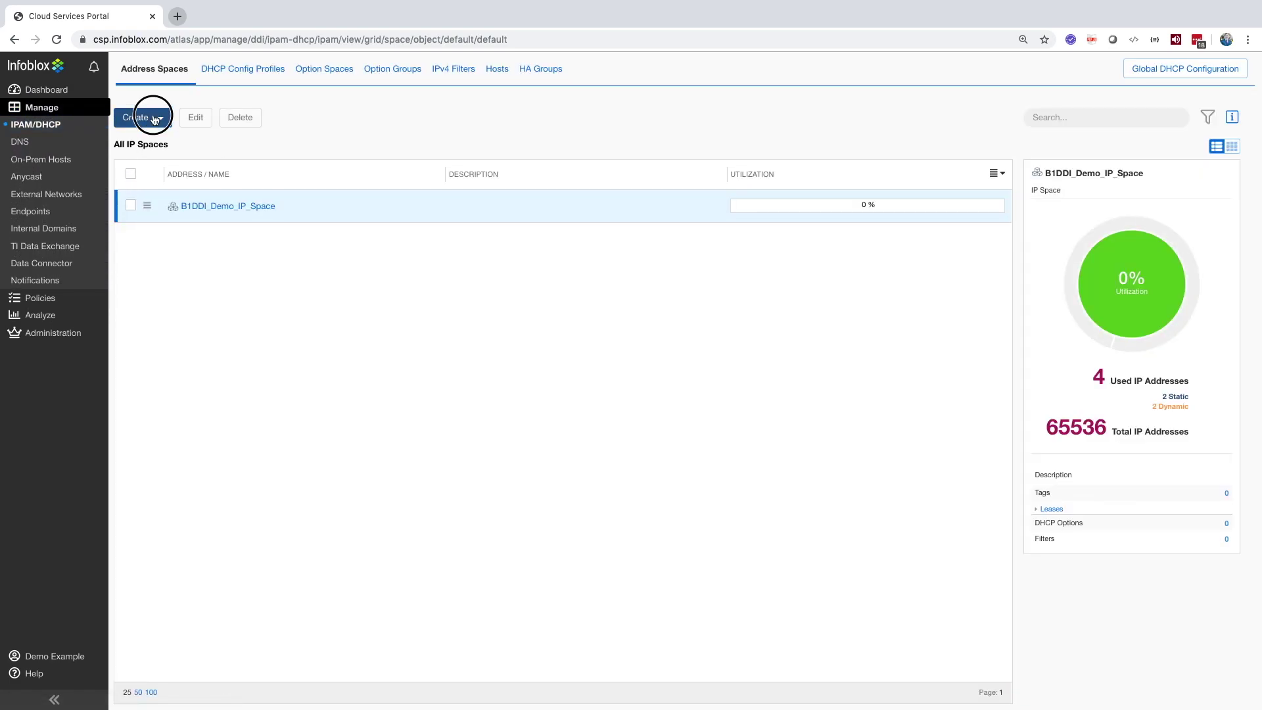
pyautogui.click(150, 119)
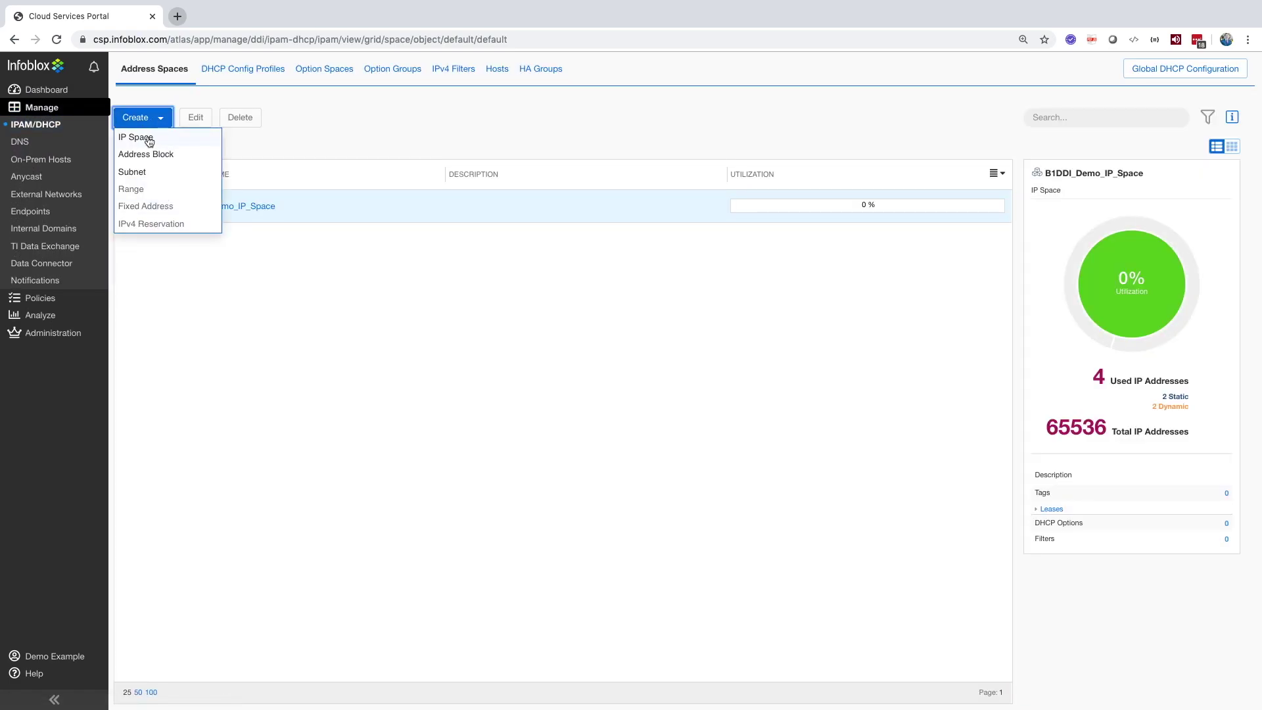
pyautogui.click(163, 267)
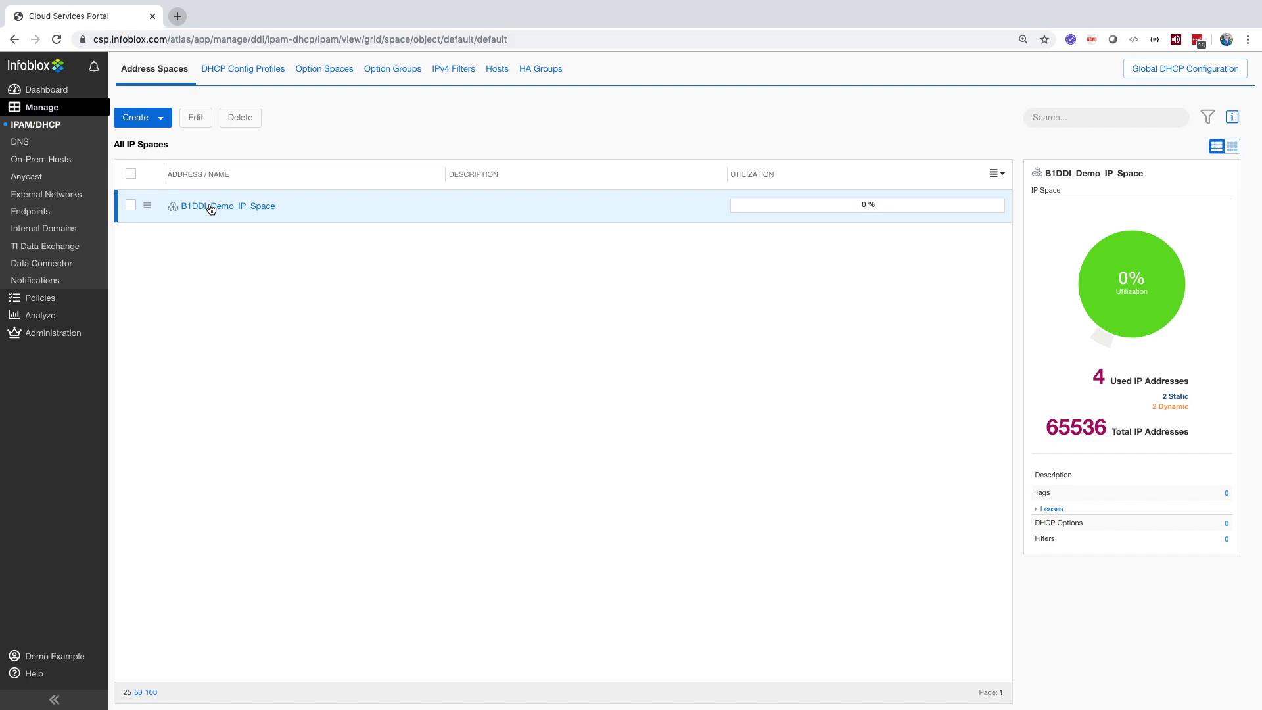
pyautogui.click(211, 207)
# Step: Drill through 192.168.0.0/16 into subnet 192.168.50.0/24, previewing the Create menu at each level
pyautogui.click(168, 126)
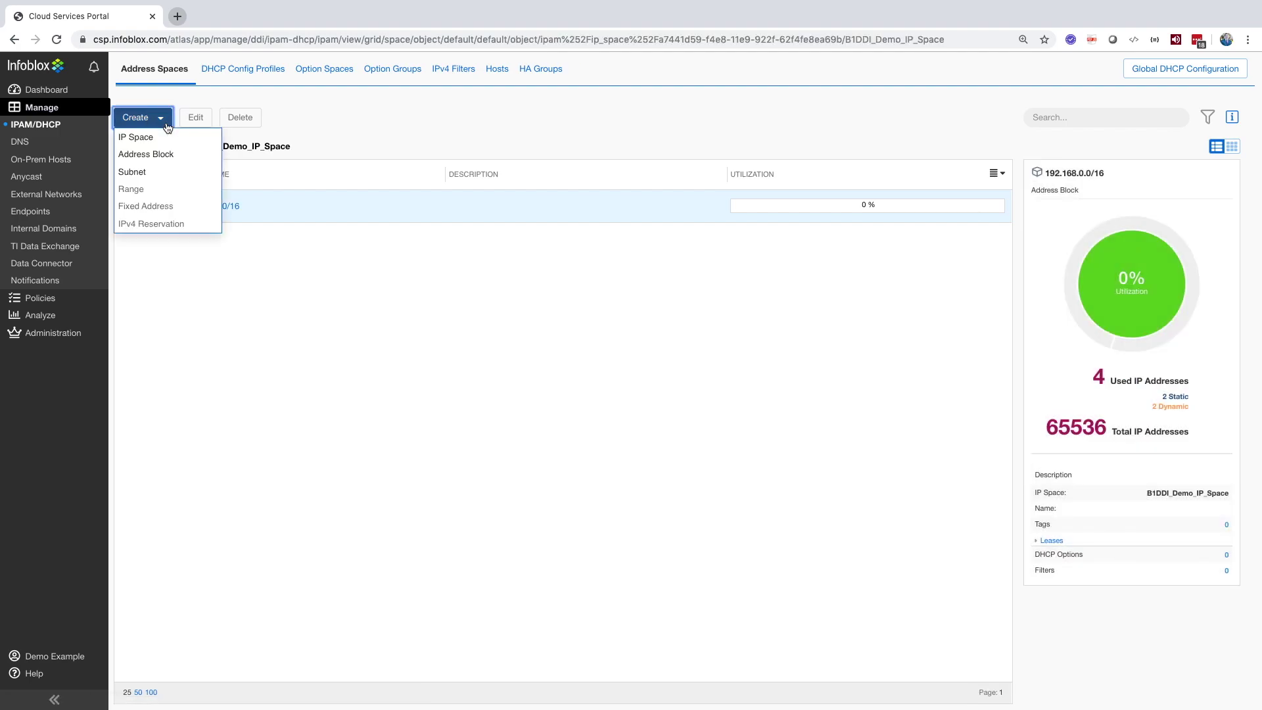
pyautogui.click(197, 313)
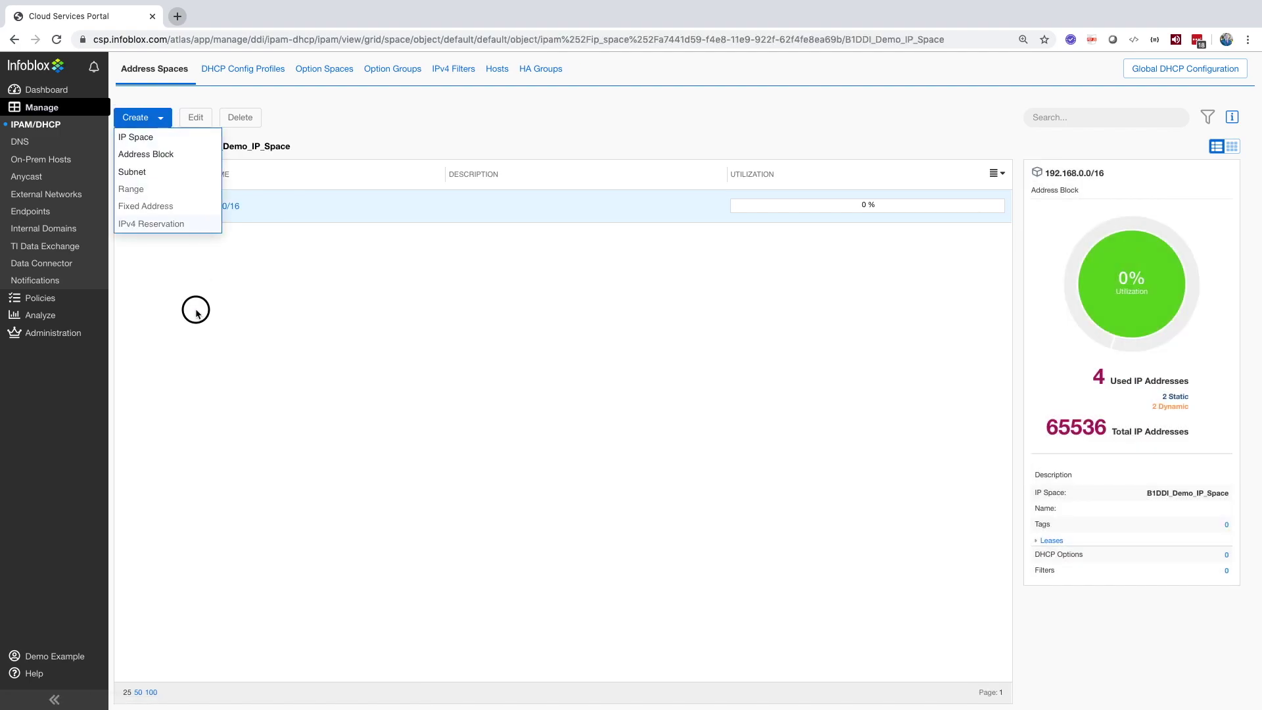
pyautogui.click(184, 205)
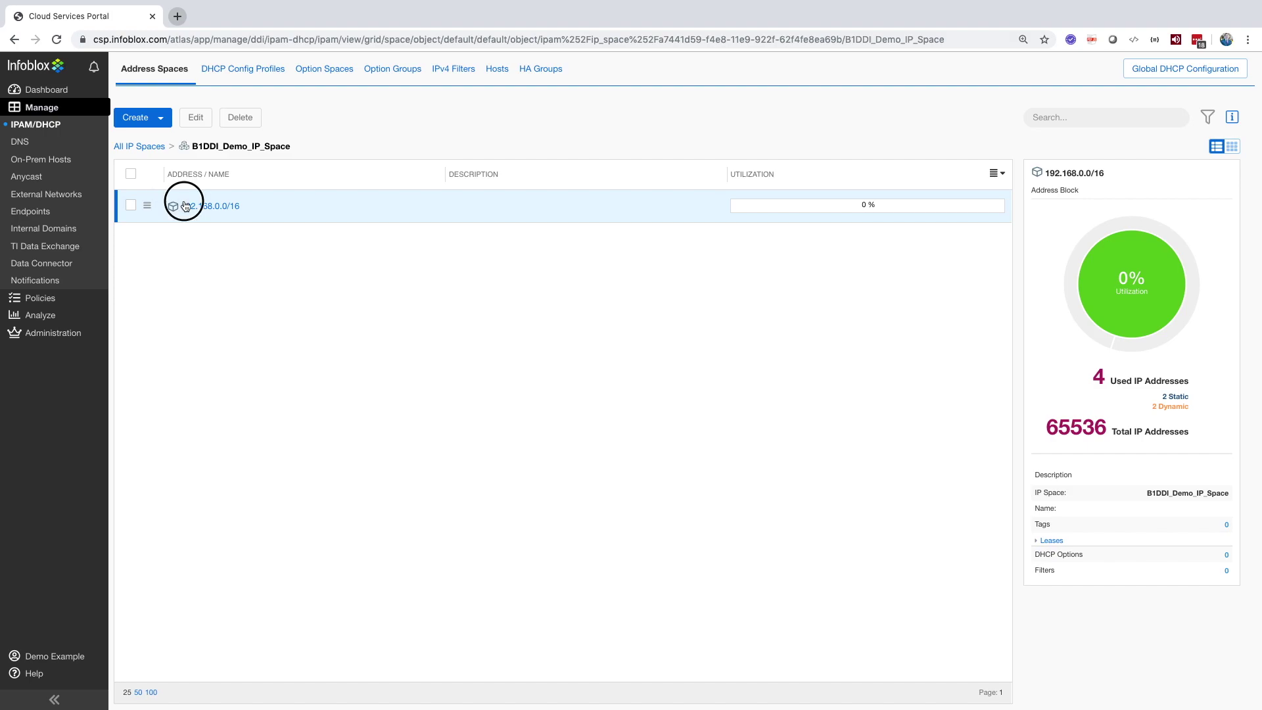
pyautogui.click(160, 125)
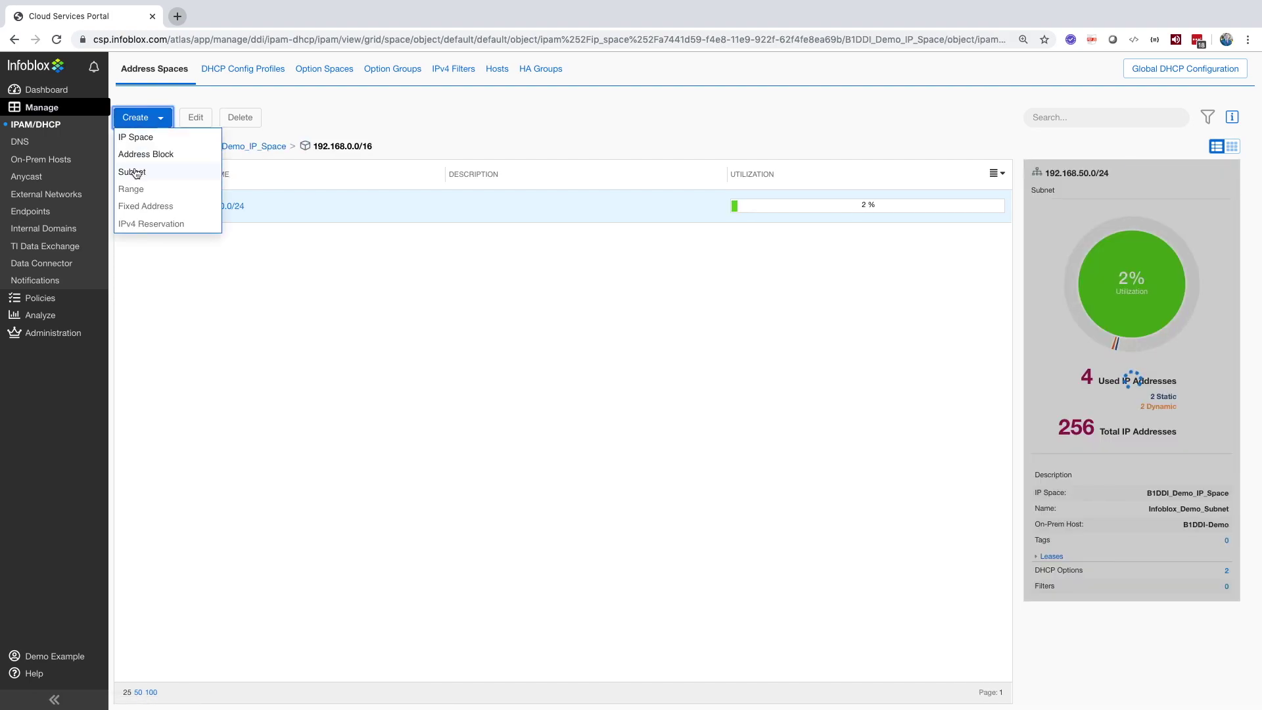
pyautogui.click(192, 263)
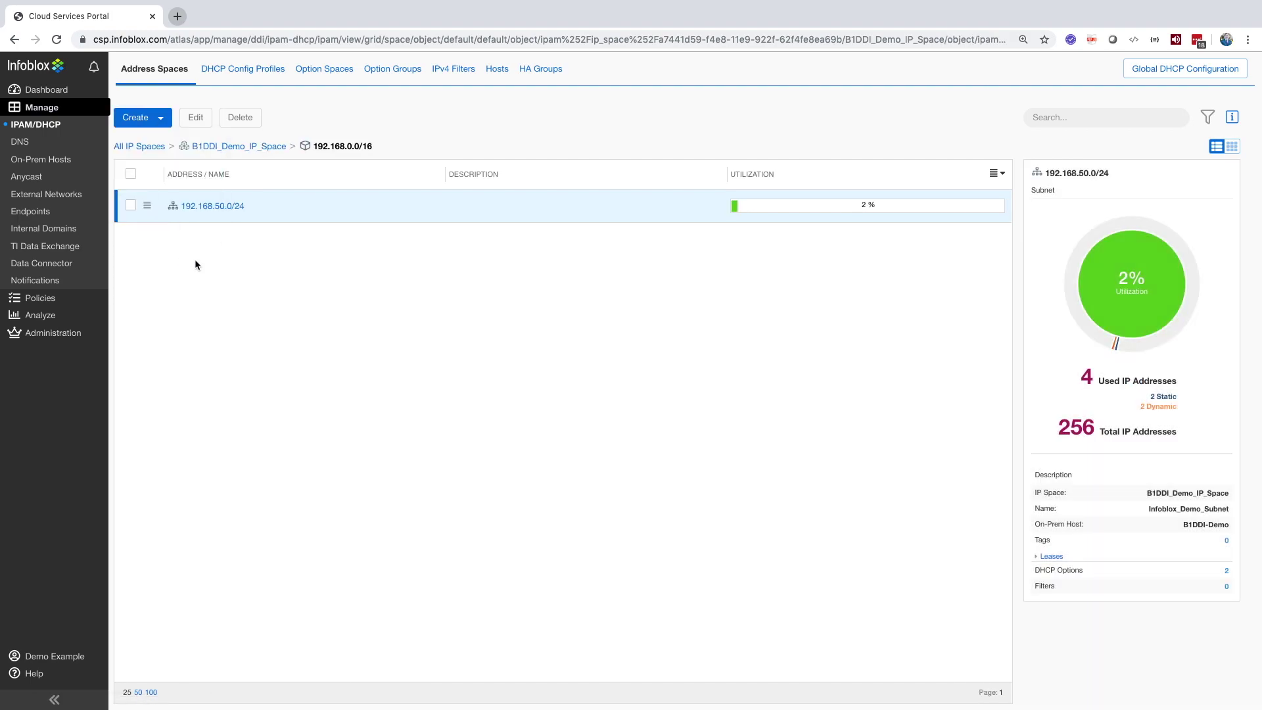
pyautogui.click(216, 207)
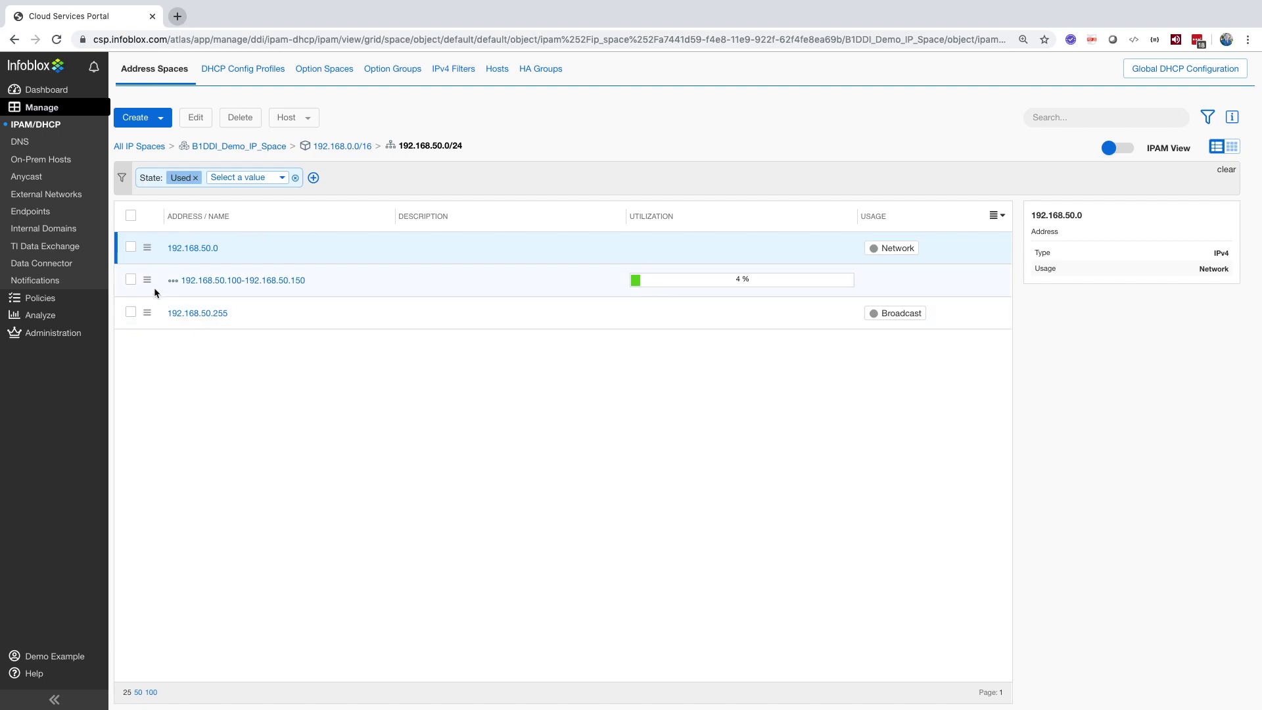
pyautogui.click(157, 118)
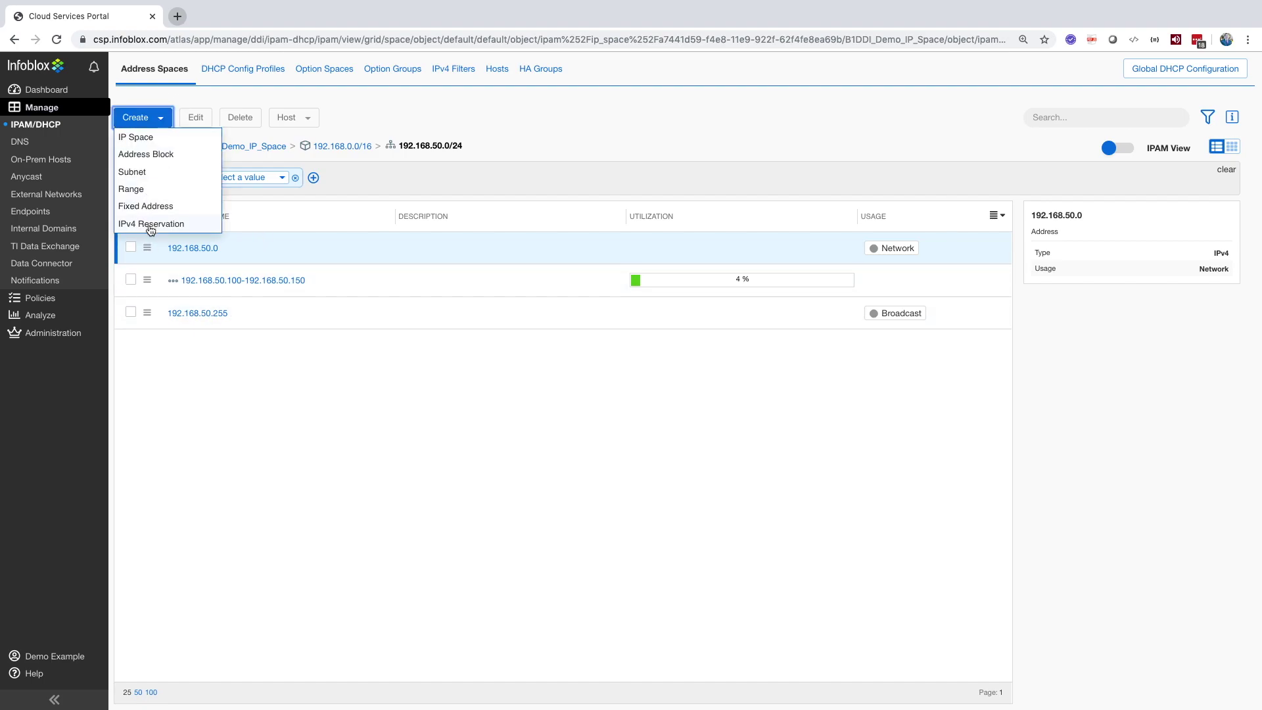
pyautogui.click(157, 118)
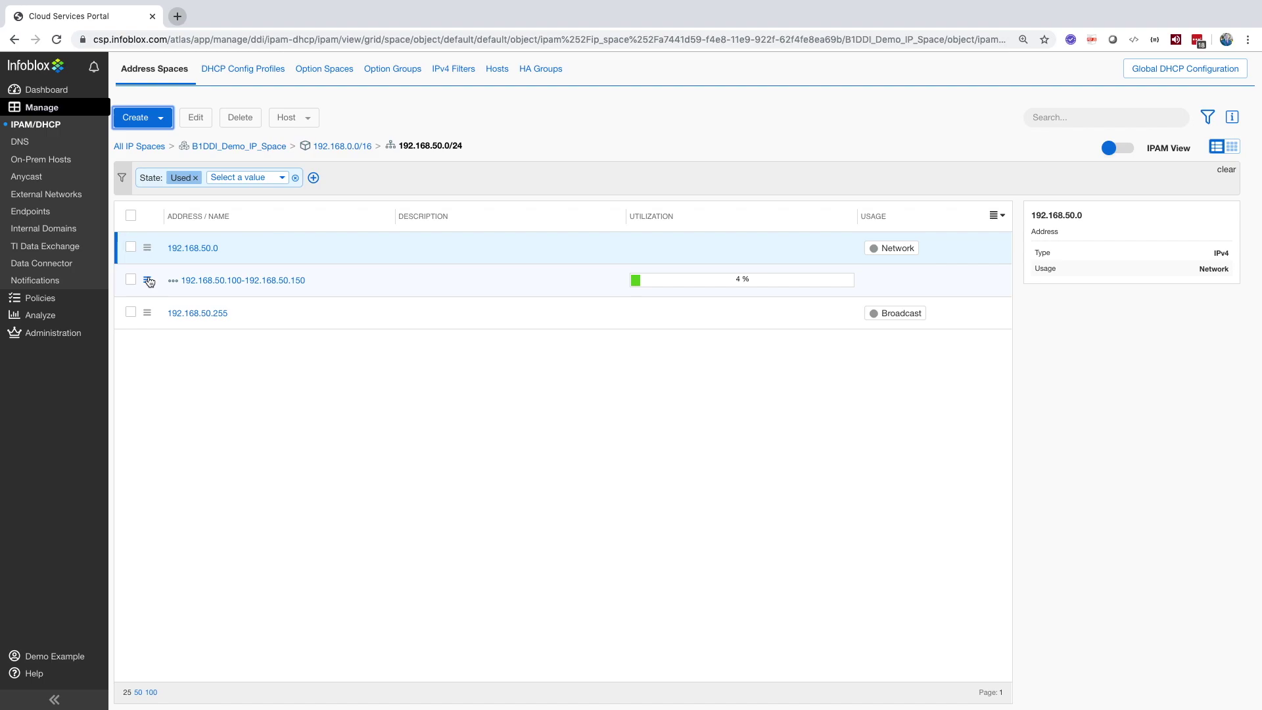
pyautogui.click(148, 281)
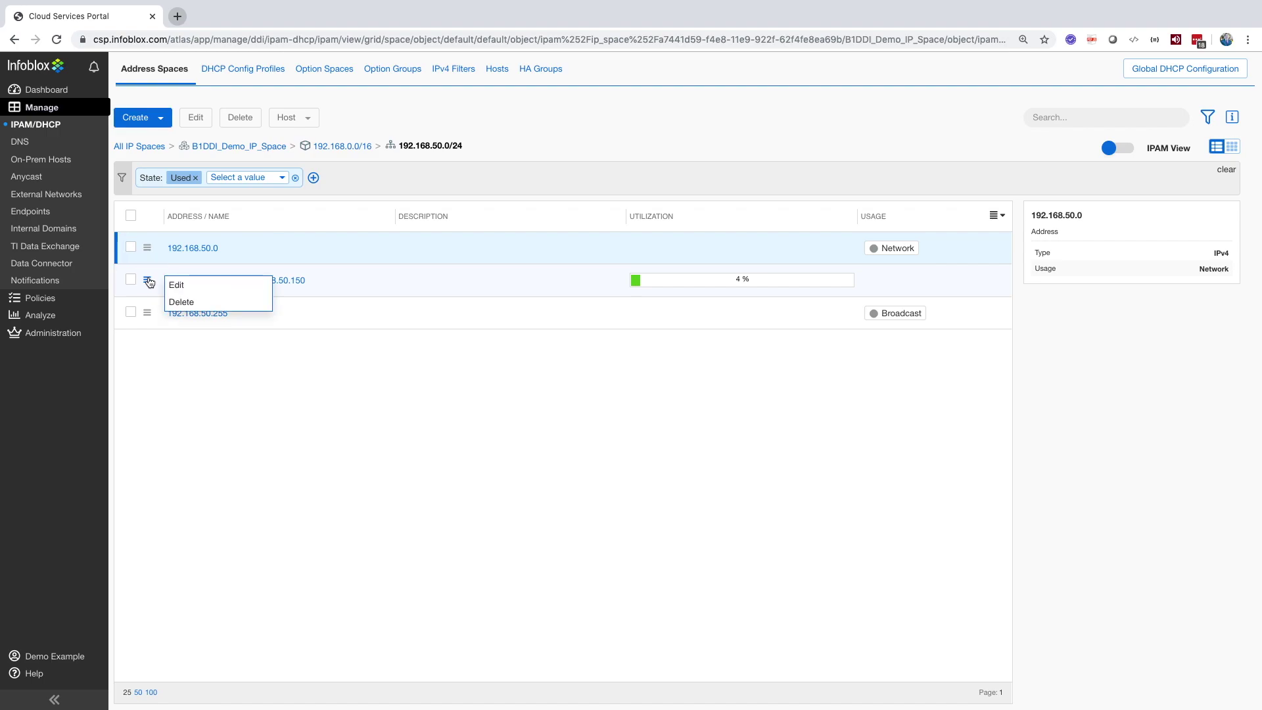
pyautogui.click(175, 281)
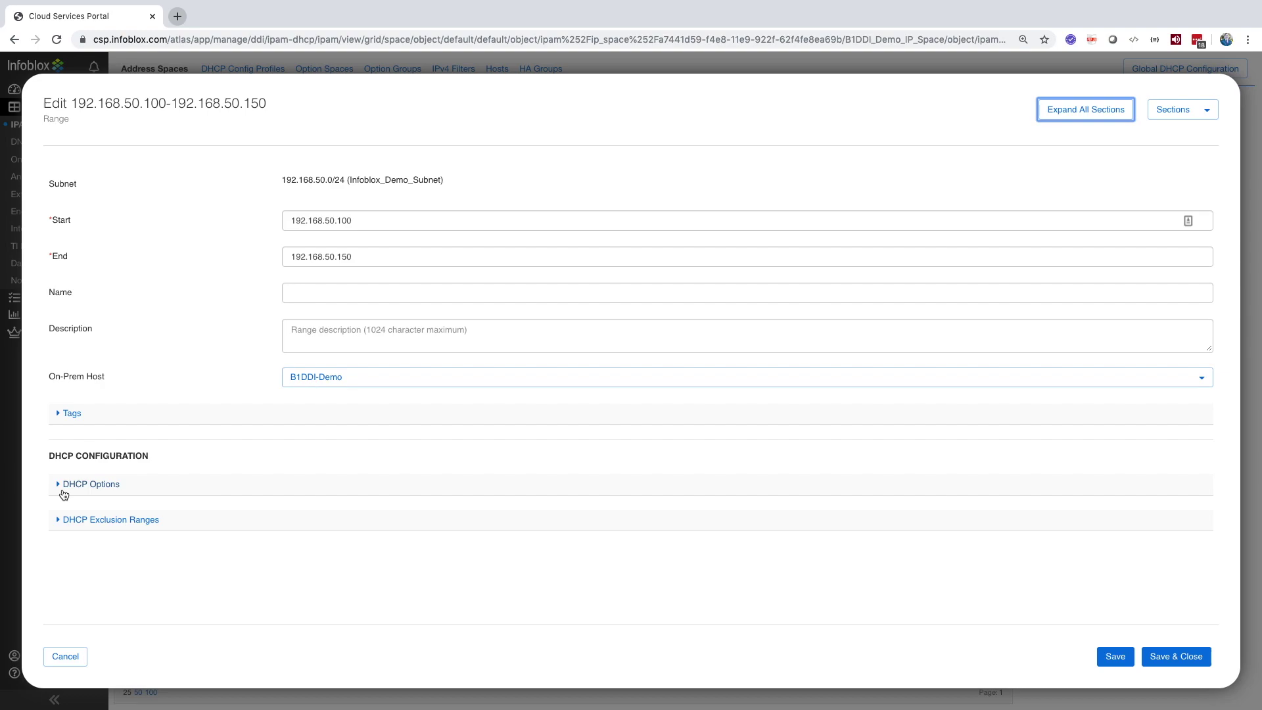
pyautogui.click(64, 494)
pyautogui.scroll(-3, 66, 505)
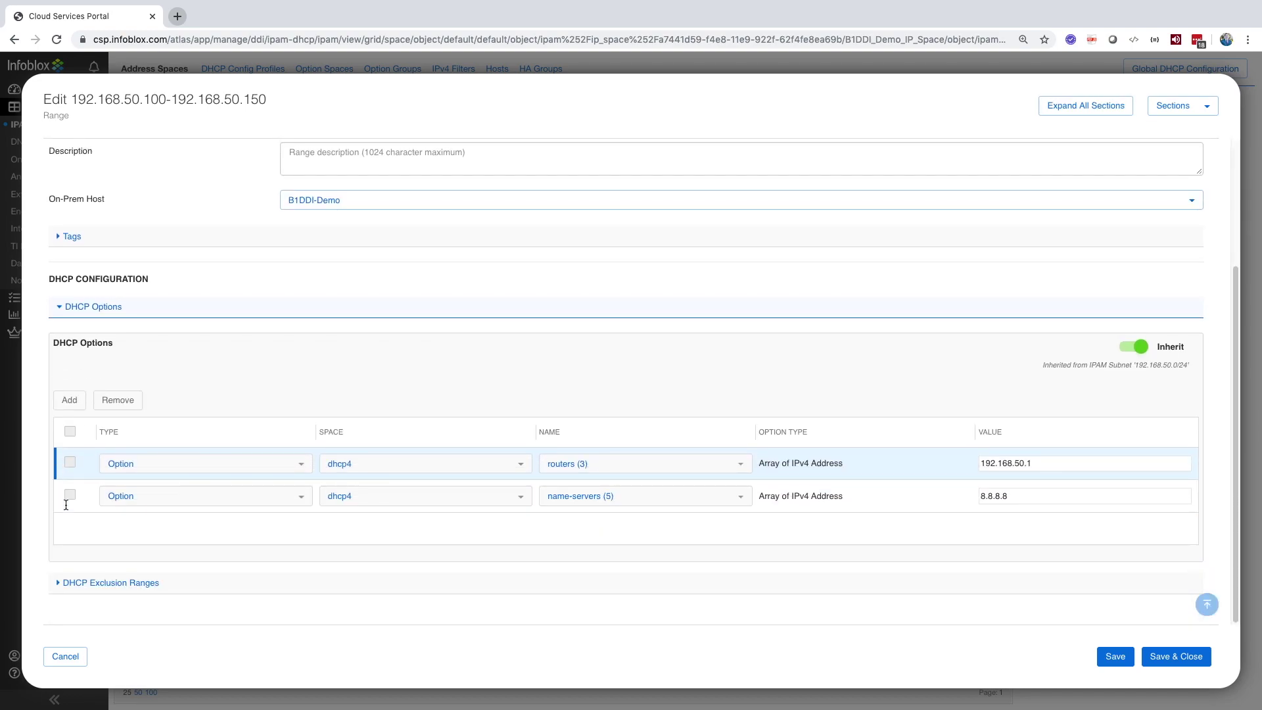
pyautogui.click(64, 582)
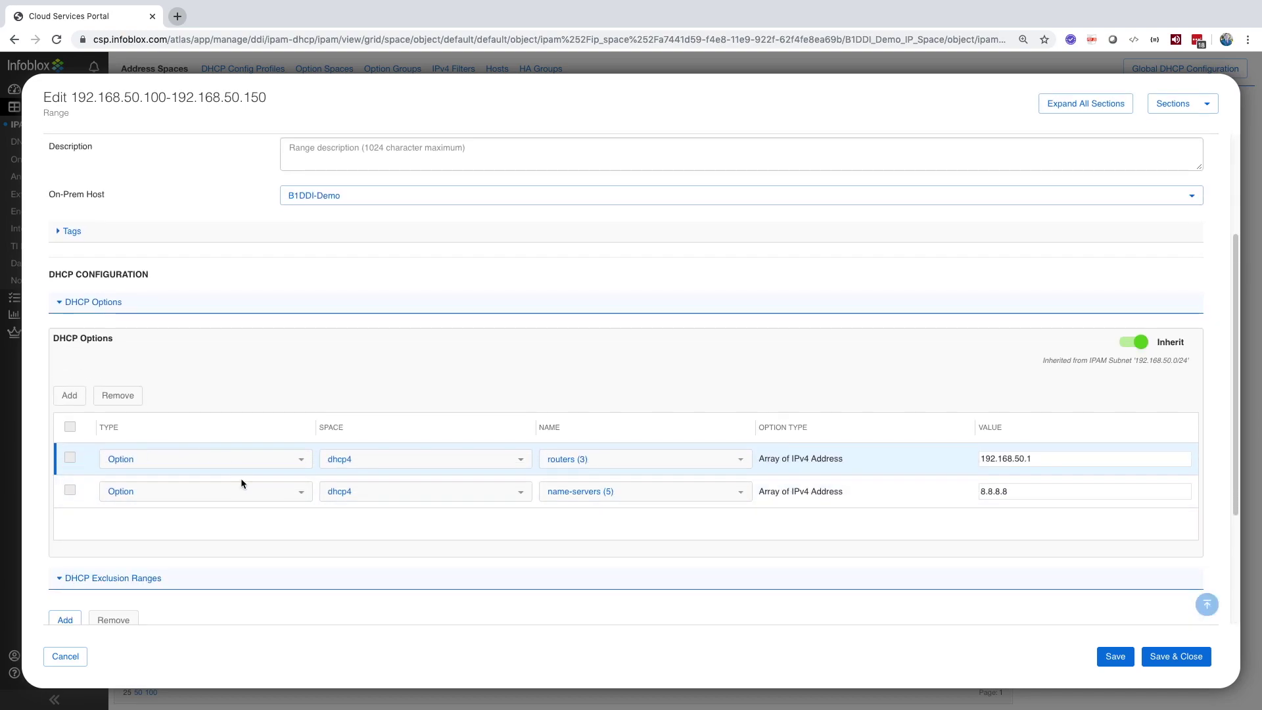
pyautogui.scroll(-3, 241, 484)
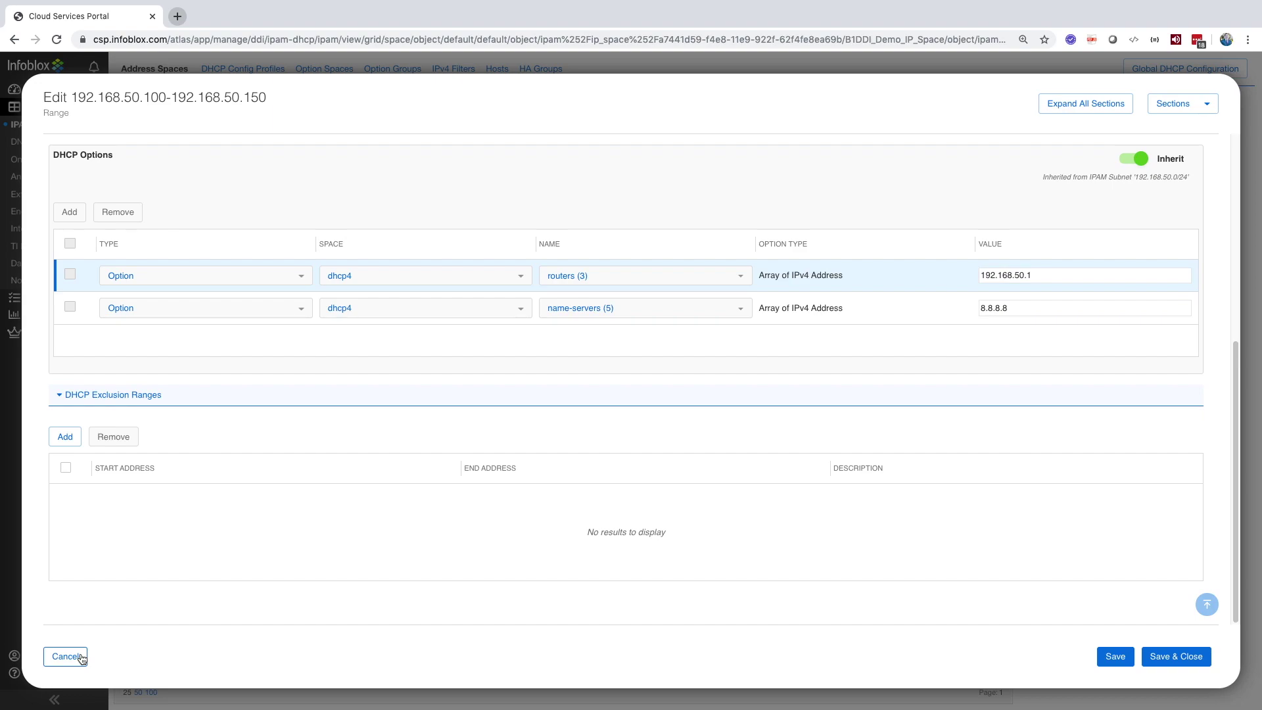
pyautogui.click(66, 657)
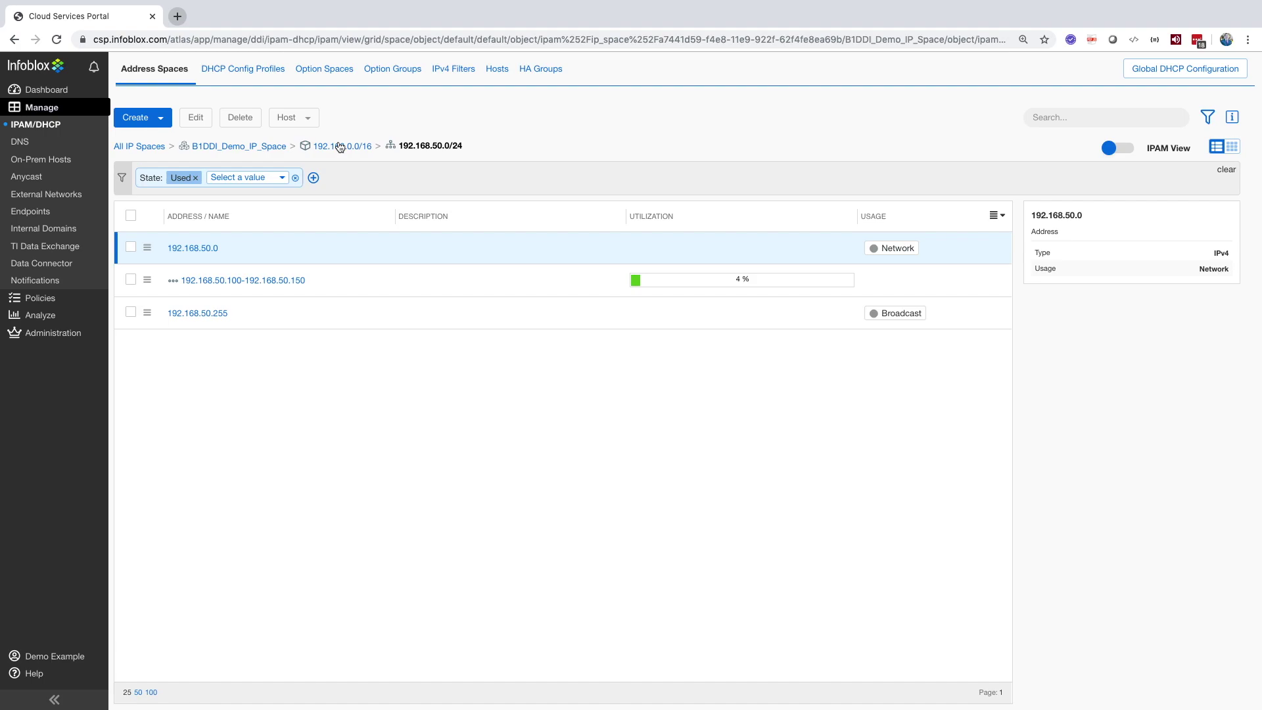
pyautogui.click(340, 146)
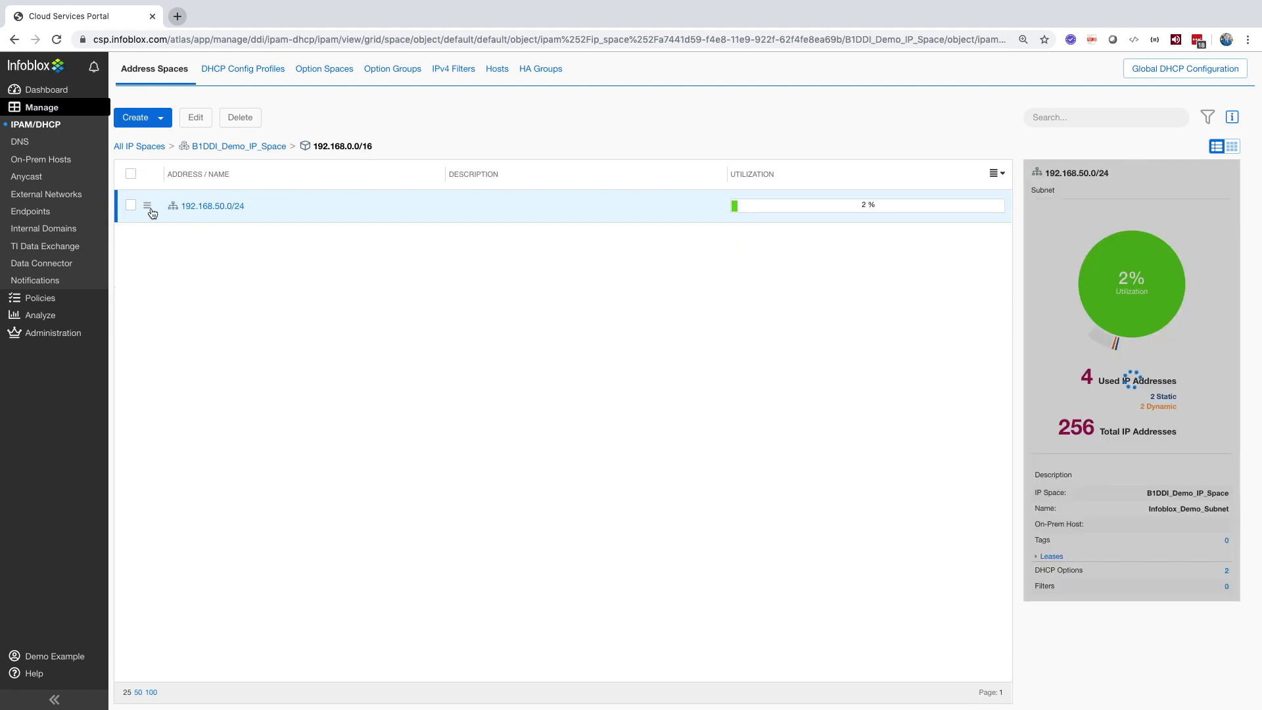
# Step: Inspect subnet 192.168.50.0/24's DHCP Options in its edit form without saving, then view DHCP Config Profiles
pyautogui.click(148, 206)
pyautogui.click(181, 210)
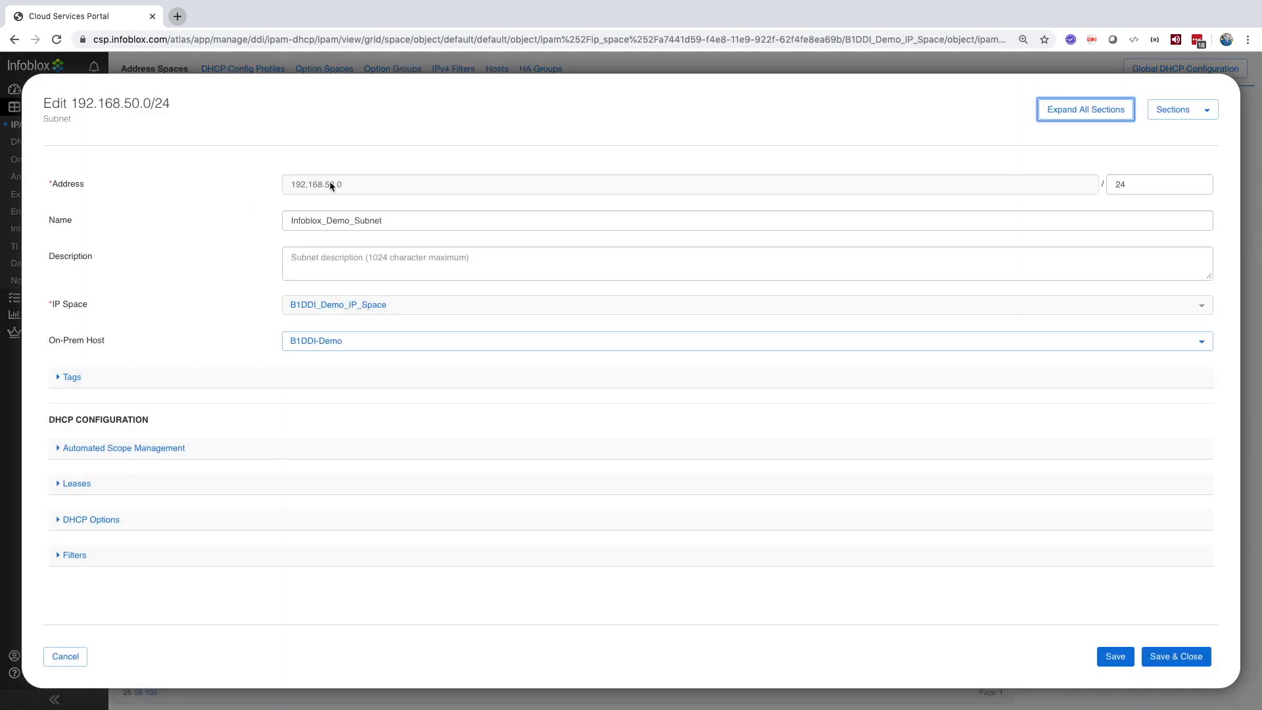
pyautogui.click(68, 520)
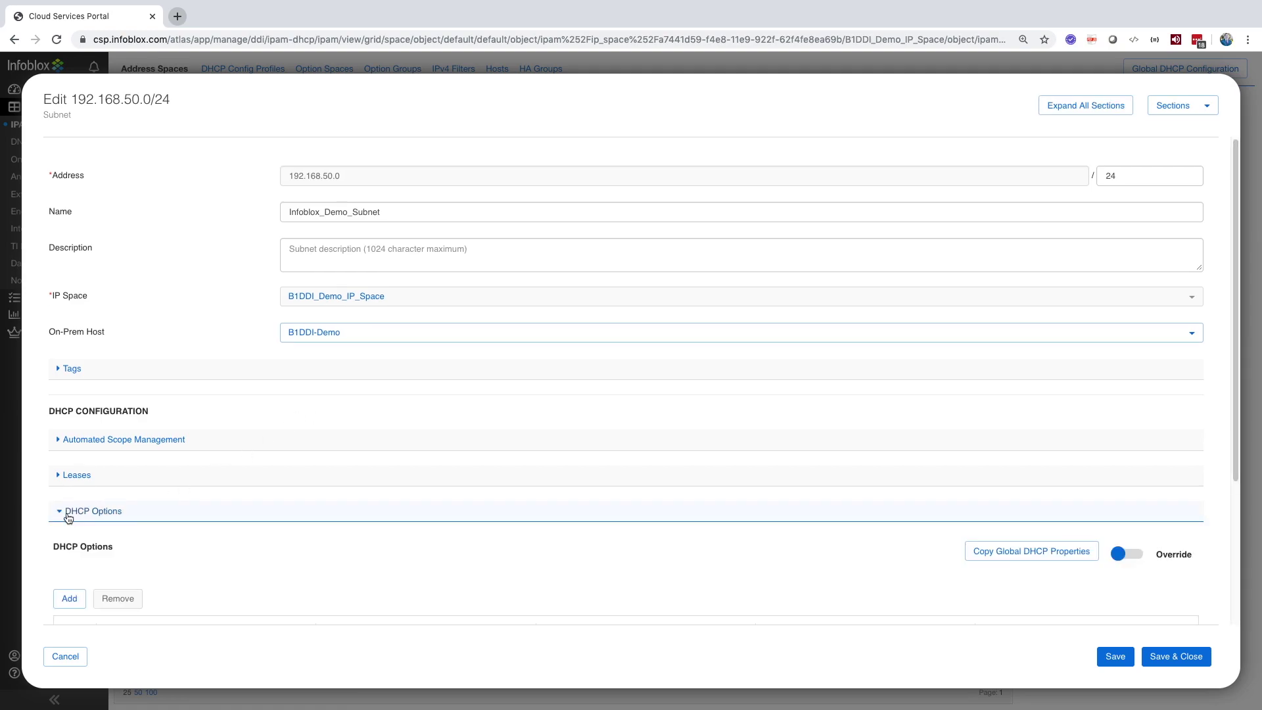
pyautogui.scroll(-3, 68, 517)
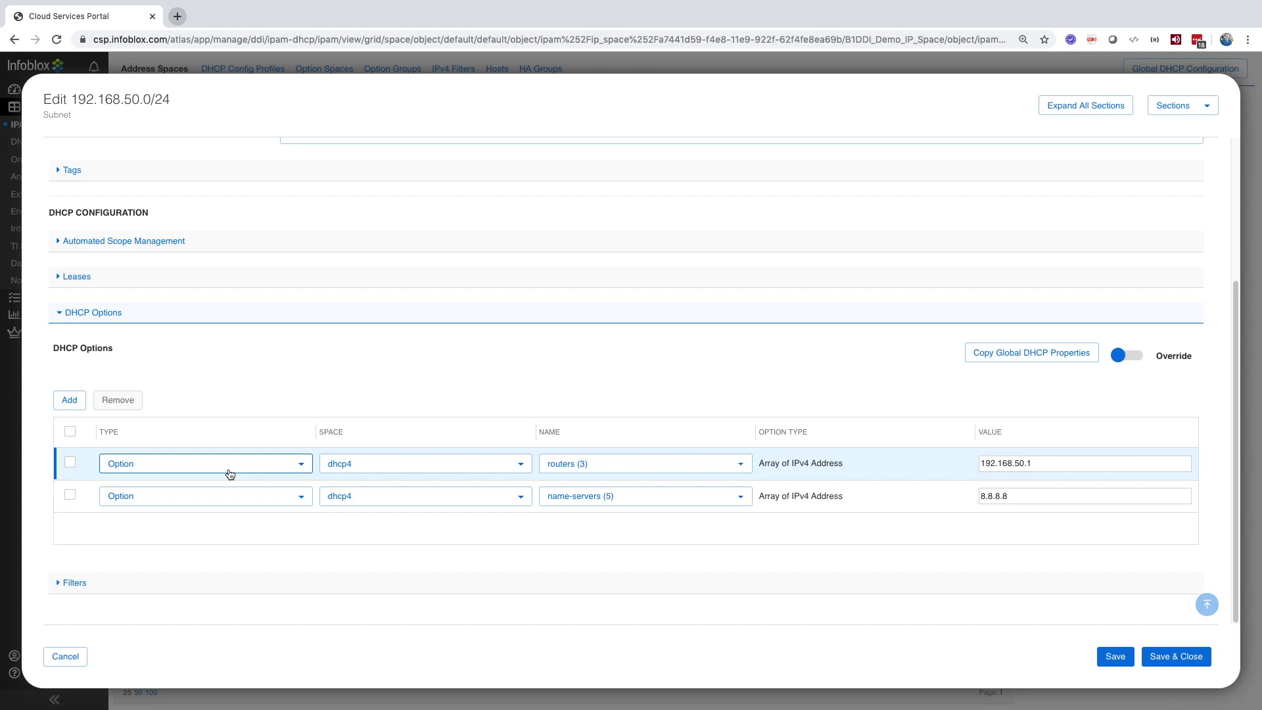
pyautogui.click(65, 656)
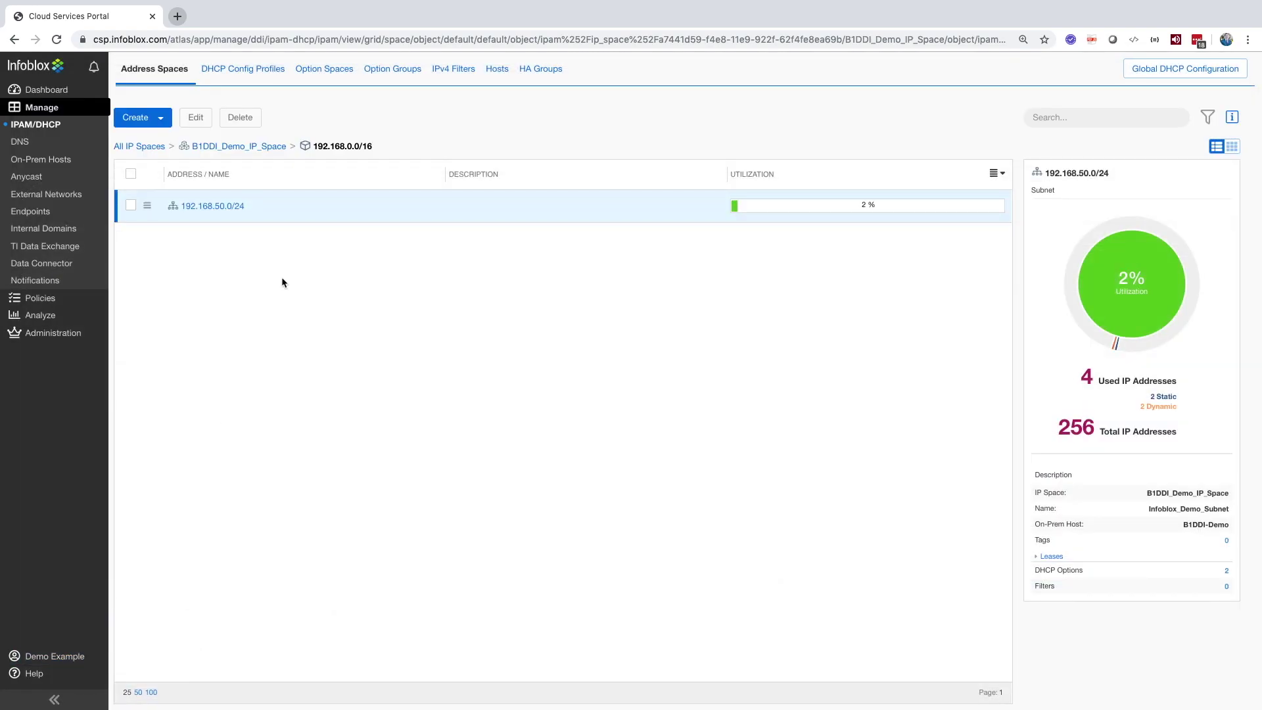
pyautogui.click(249, 75)
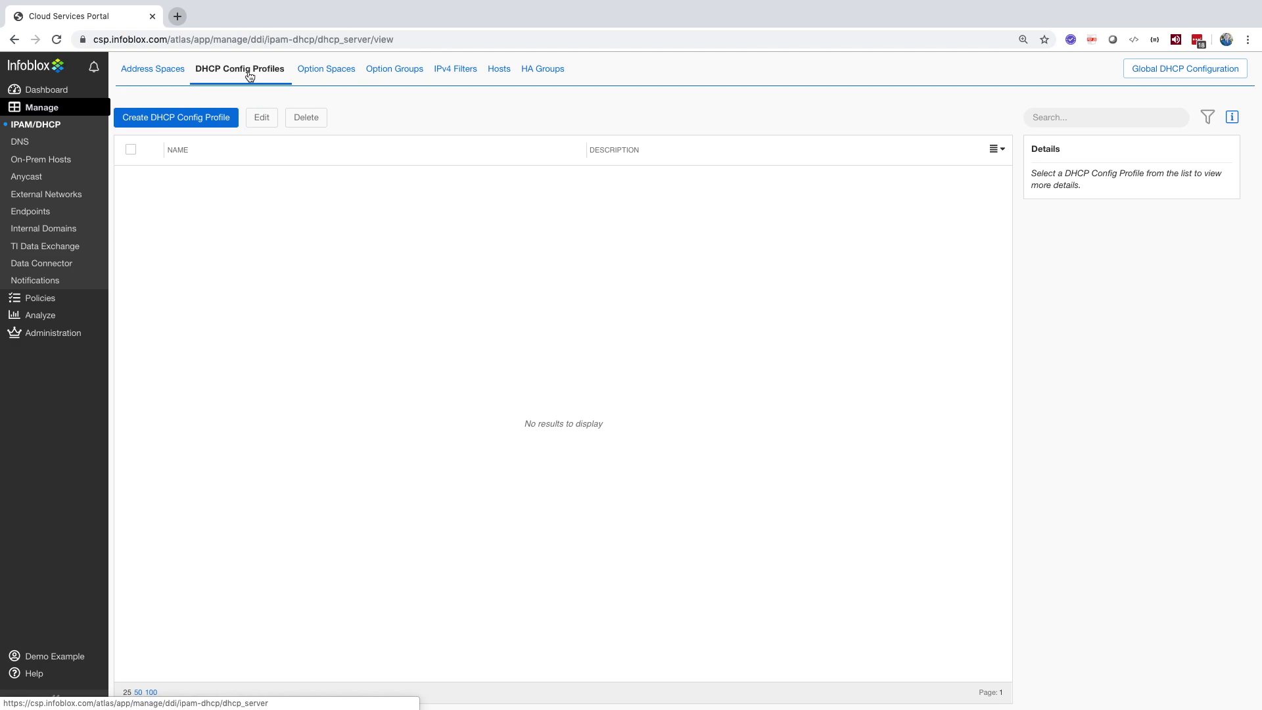
# Step: Review a new DHCP config profile's Leases, DHCP Options, DDNS and Filters sections, discard it, then view Option Spaces
pyautogui.click(221, 118)
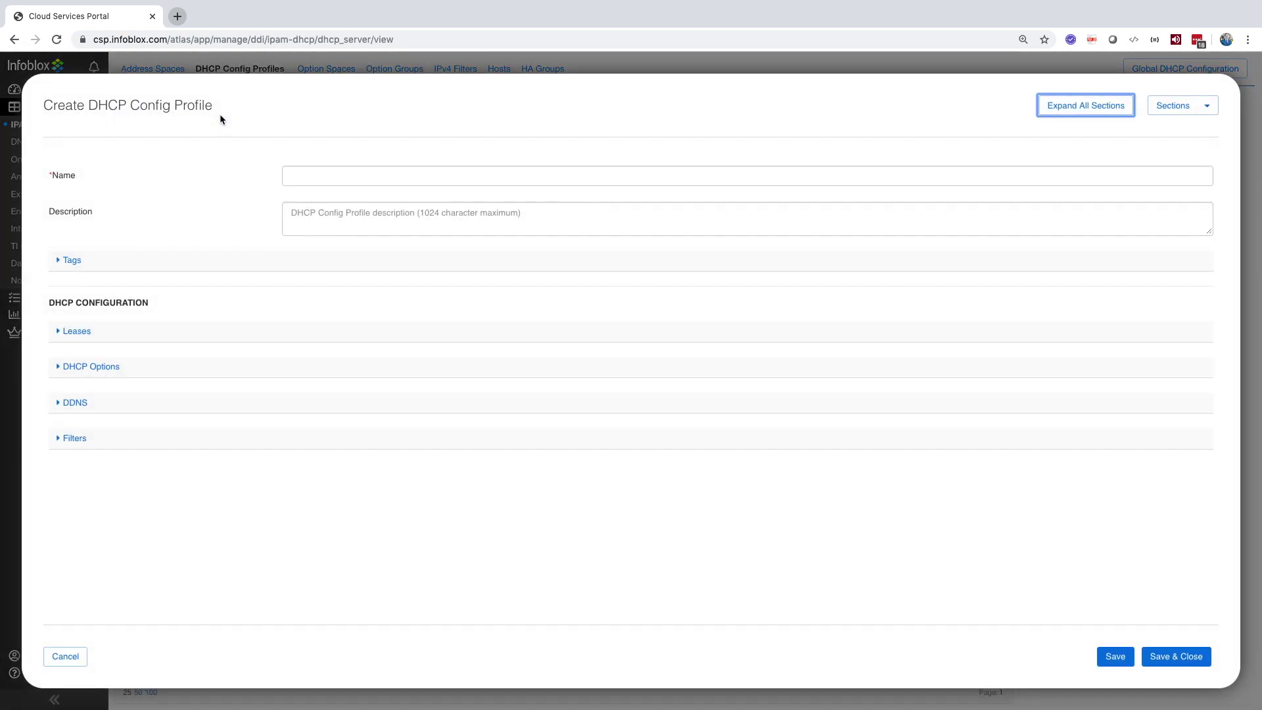
pyautogui.click(62, 438)
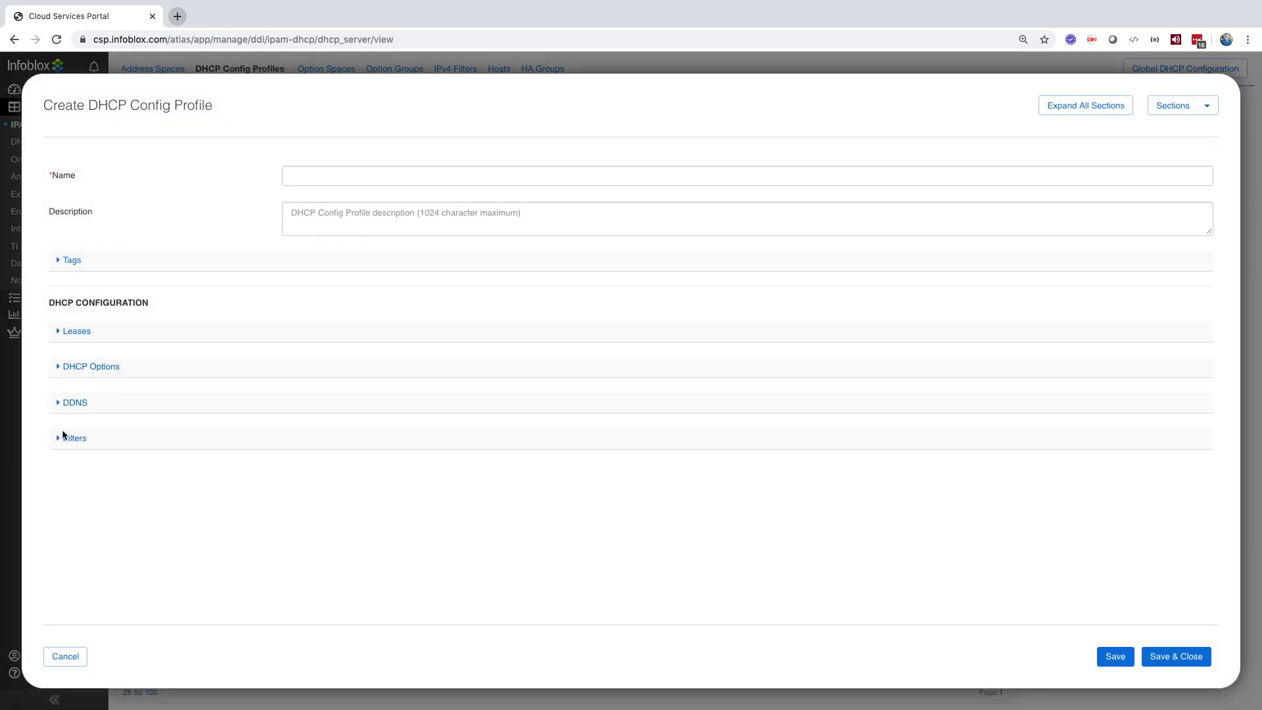
pyautogui.click(63, 402)
pyautogui.click(63, 362)
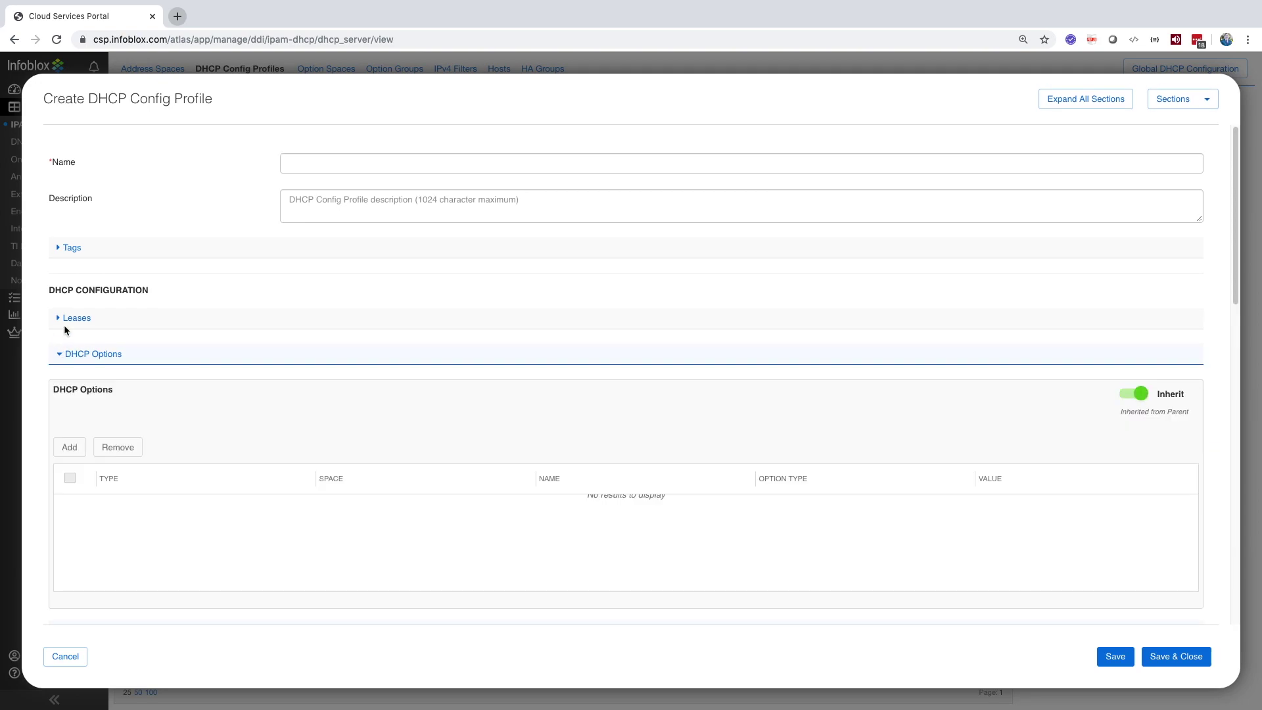
pyautogui.click(64, 324)
pyautogui.scroll(-5, 206, 408)
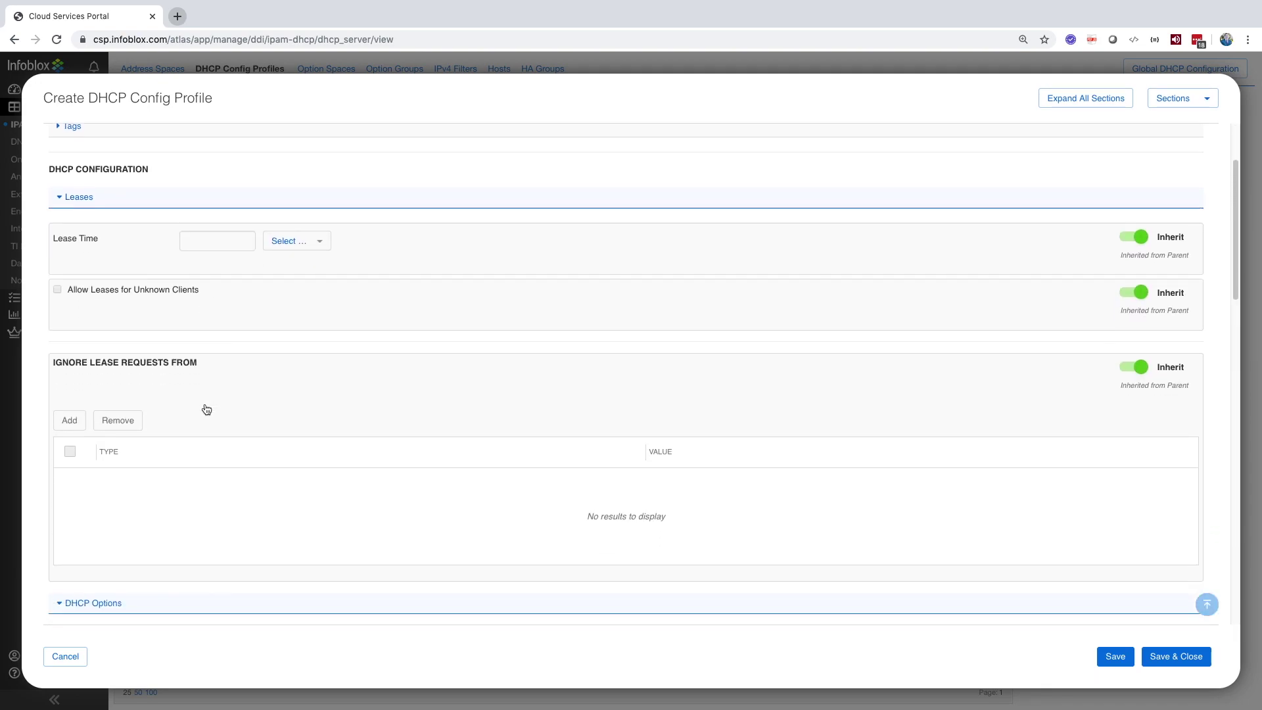
pyautogui.scroll(-5, 205, 408)
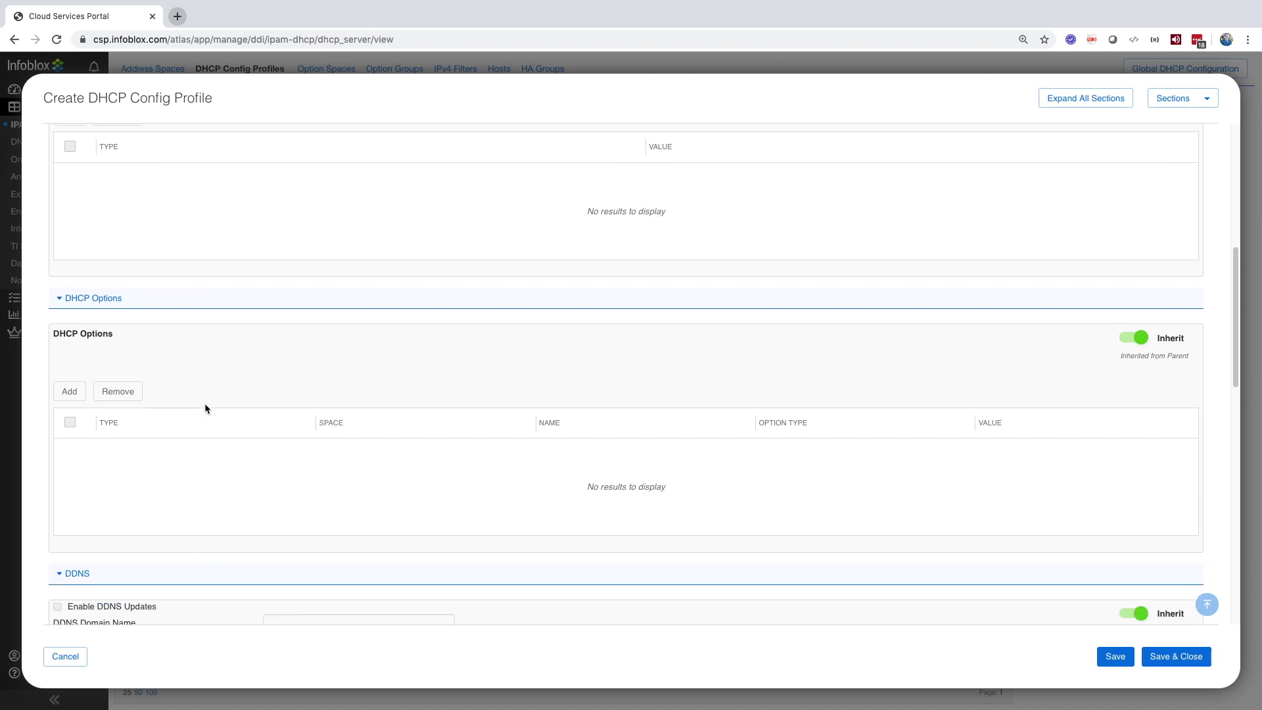
pyautogui.scroll(-1, 206, 409)
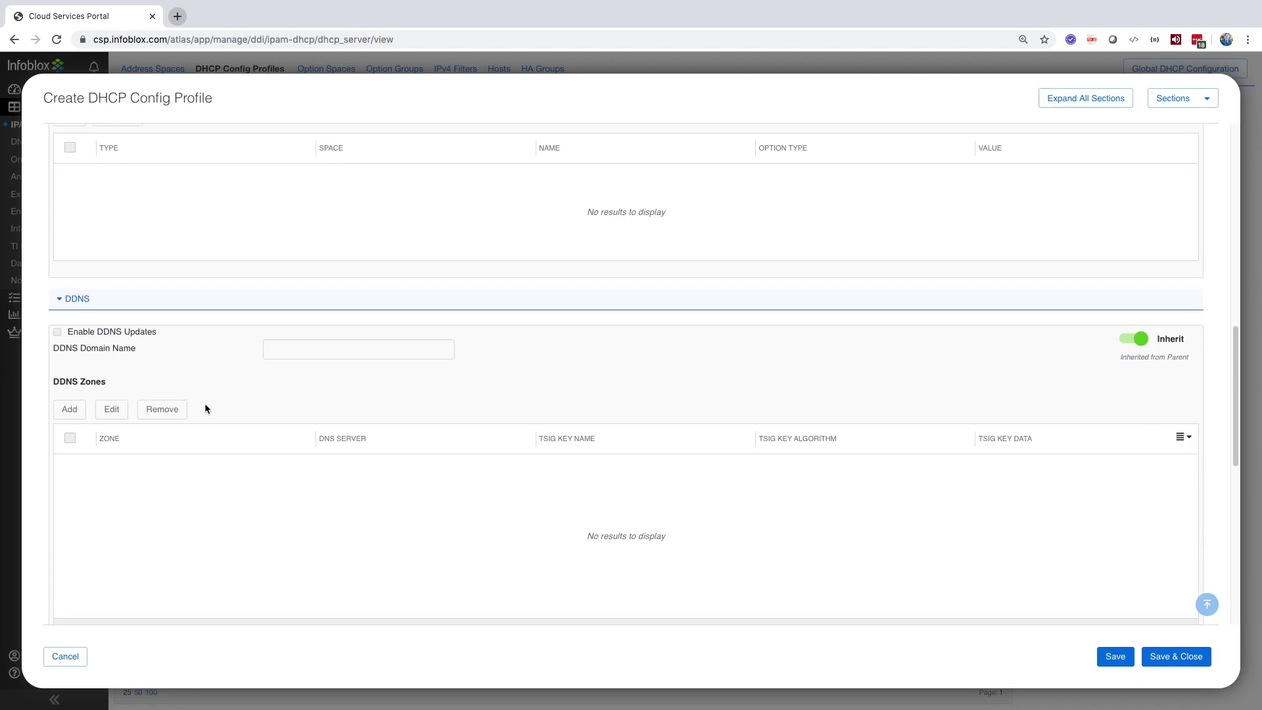
pyautogui.click(64, 656)
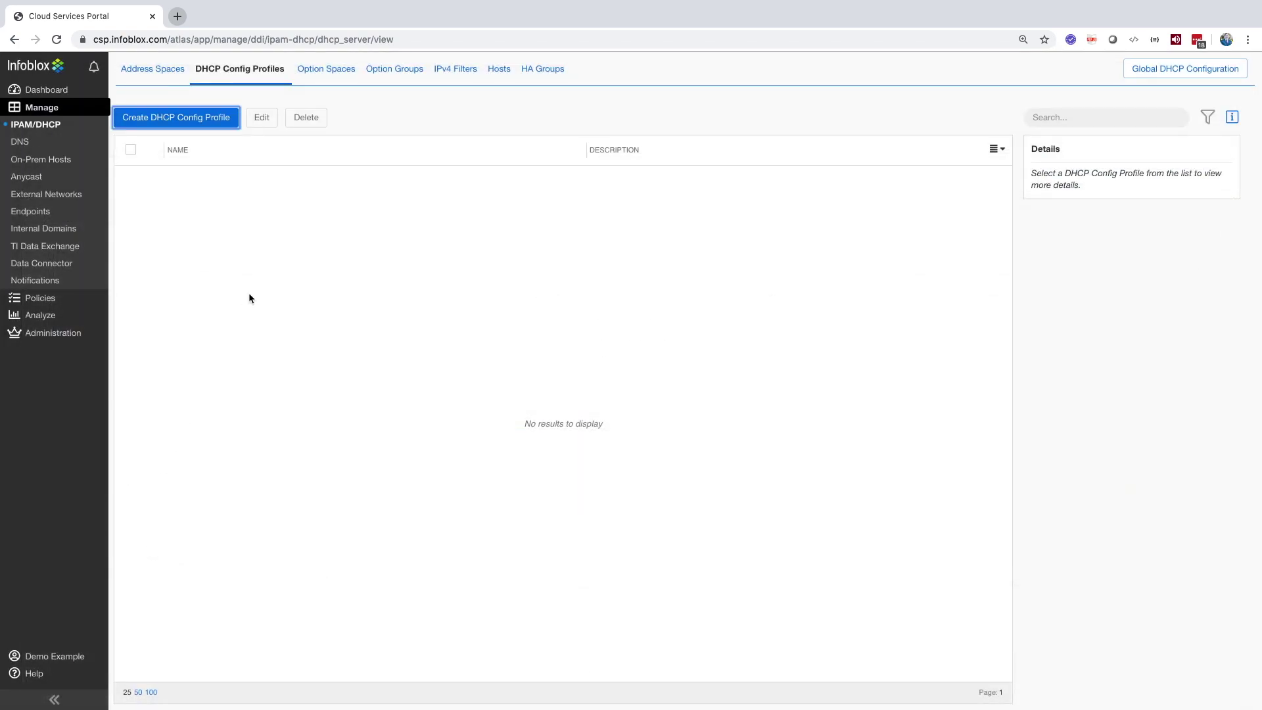
pyautogui.click(346, 70)
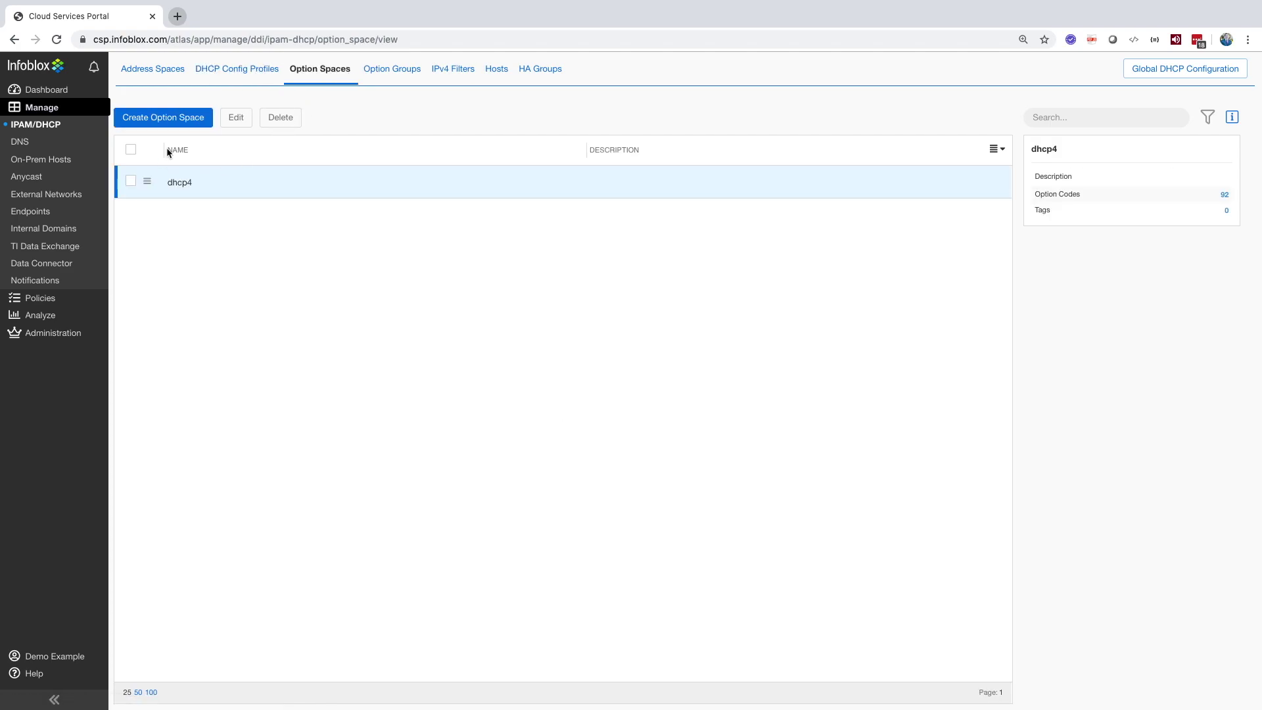
pyautogui.click(163, 117)
pyautogui.click(72, 279)
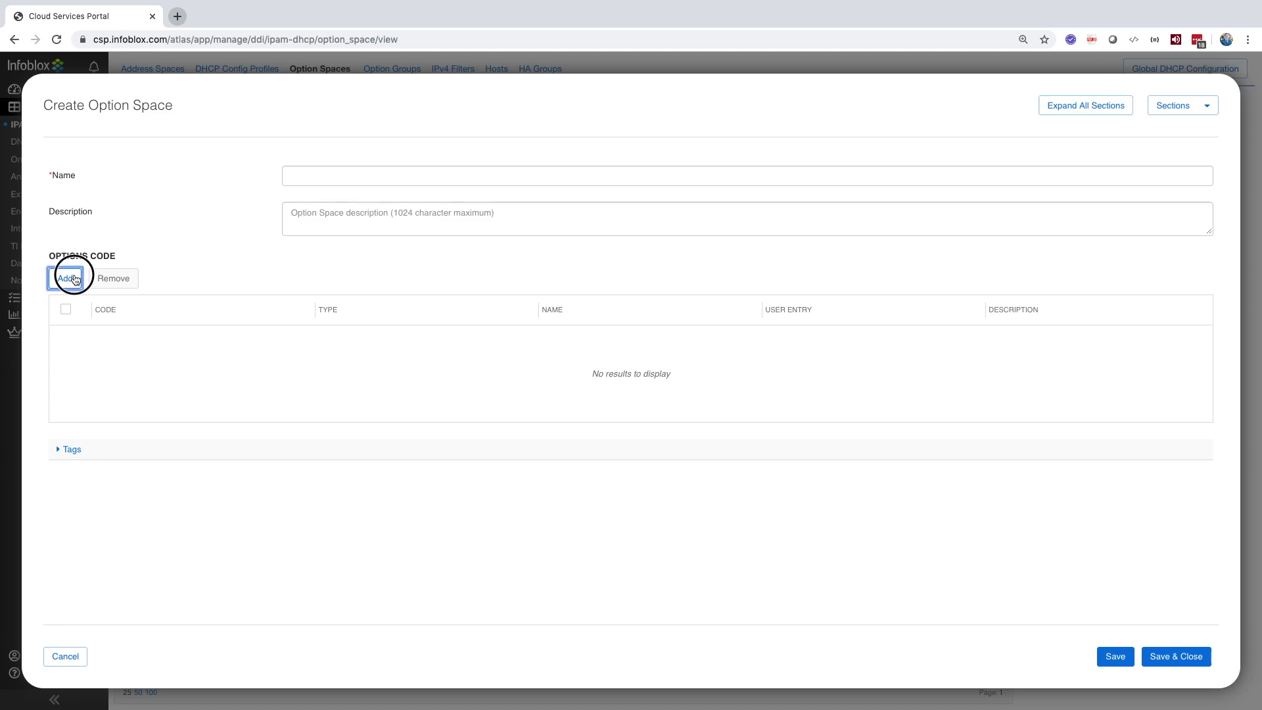
pyautogui.click(73, 279)
pyautogui.click(74, 279)
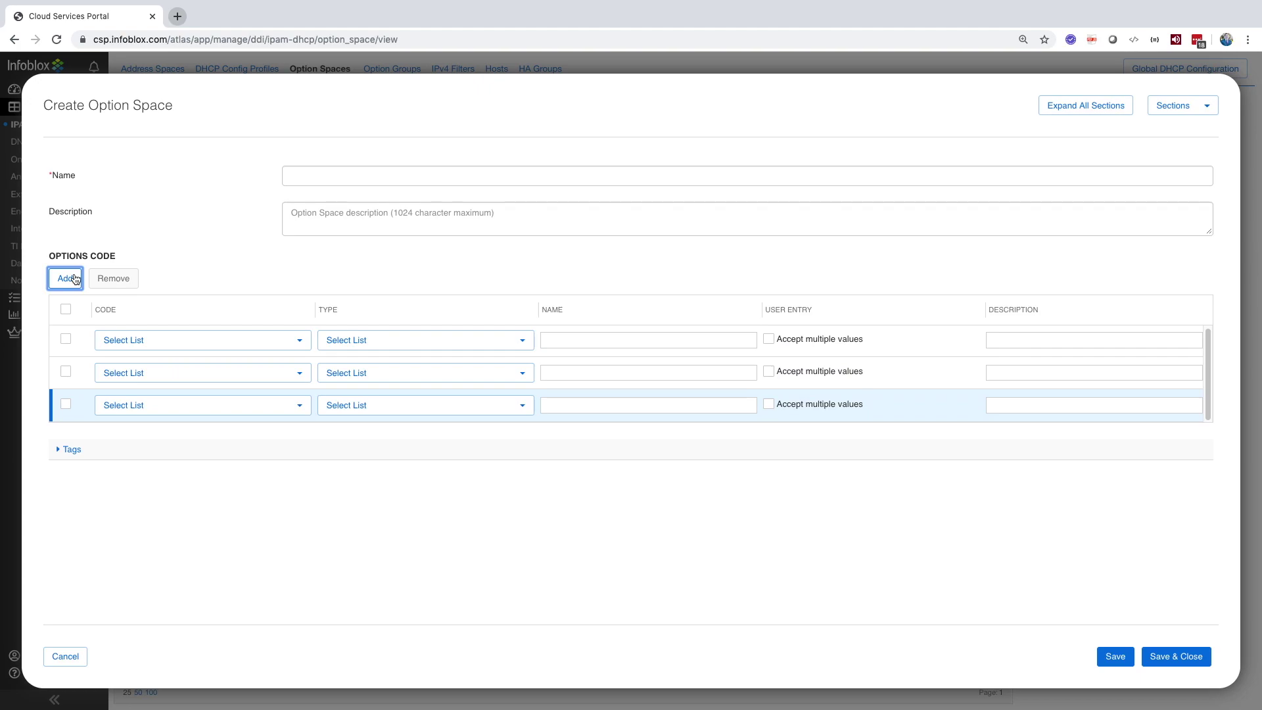
pyautogui.click(253, 336)
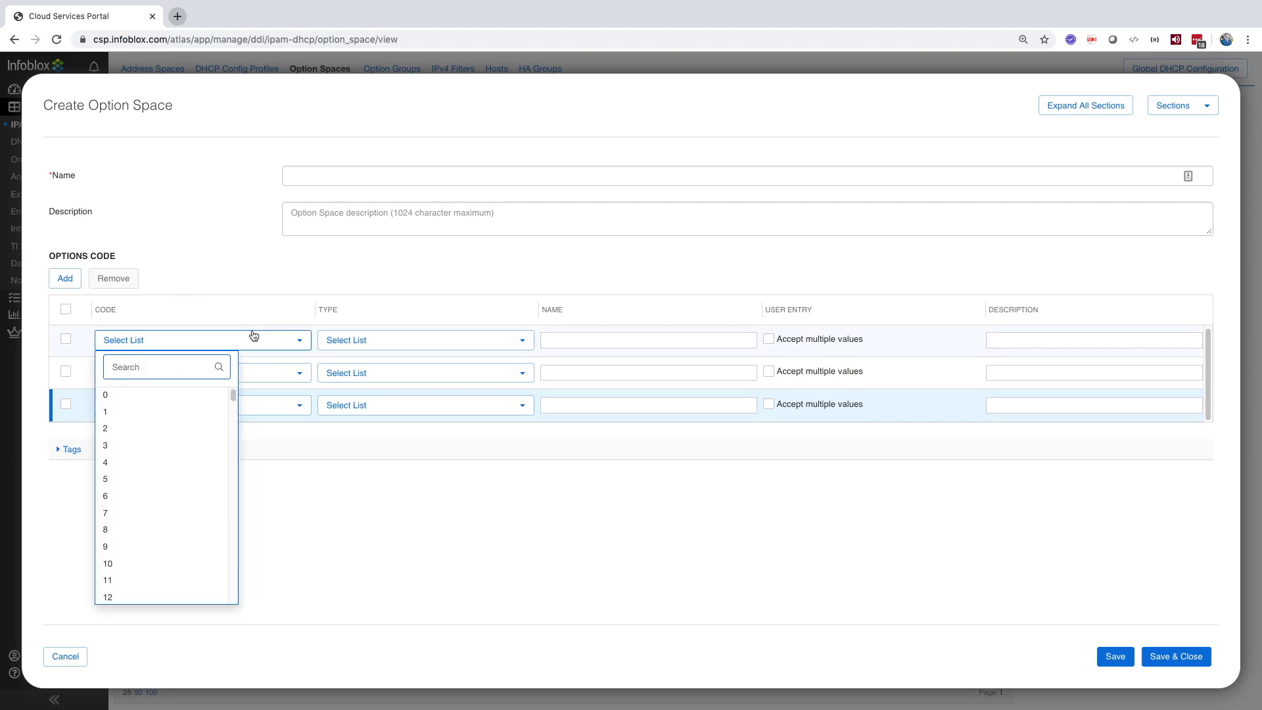
pyautogui.click(344, 347)
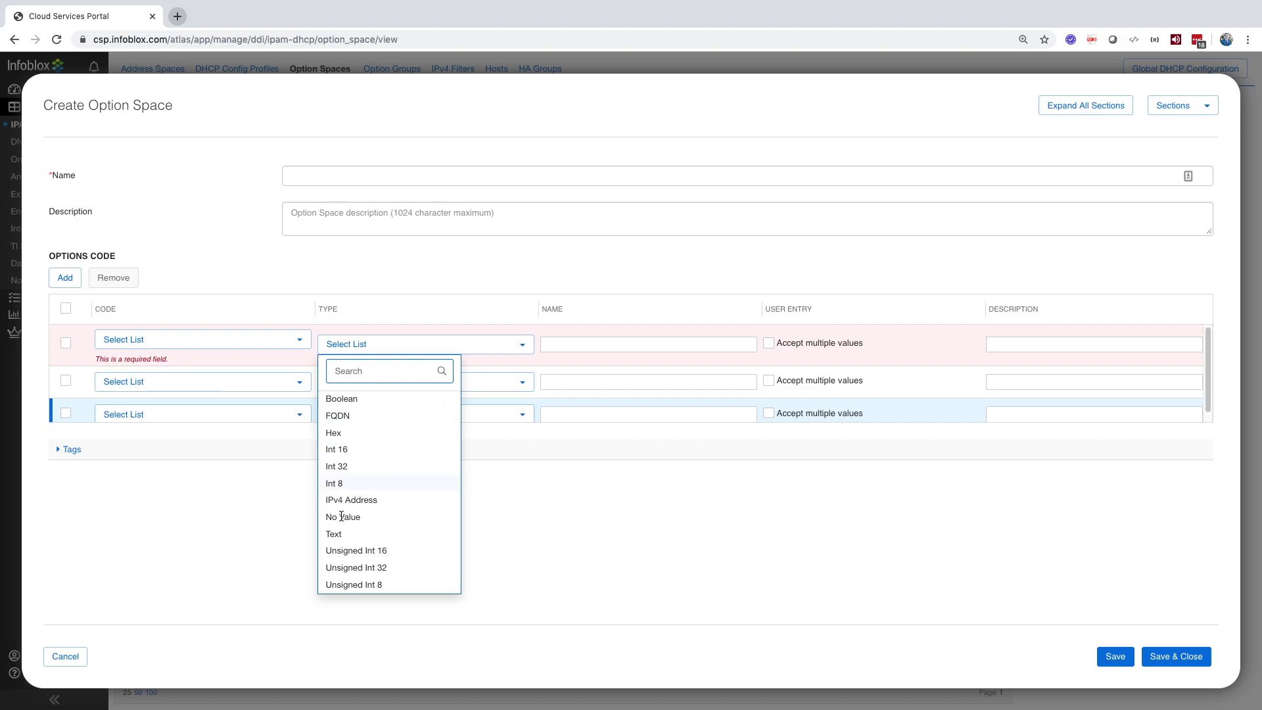
pyautogui.click(587, 351)
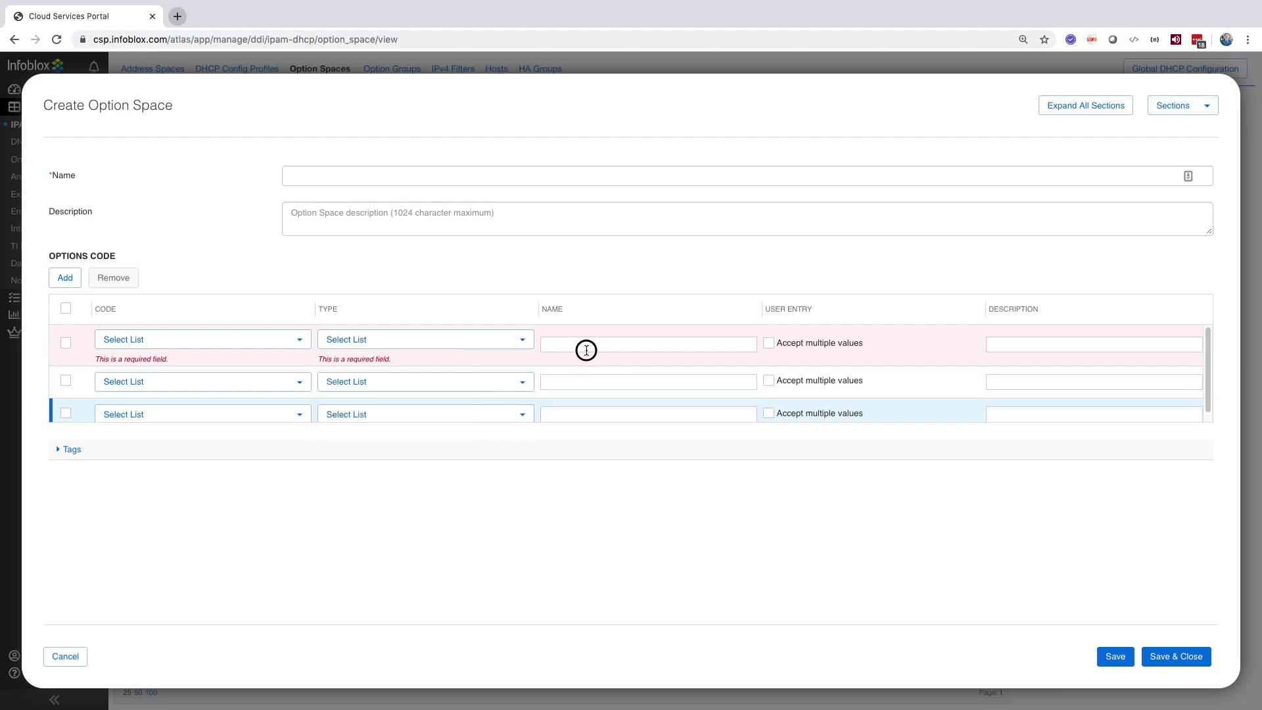
pyautogui.click(769, 344)
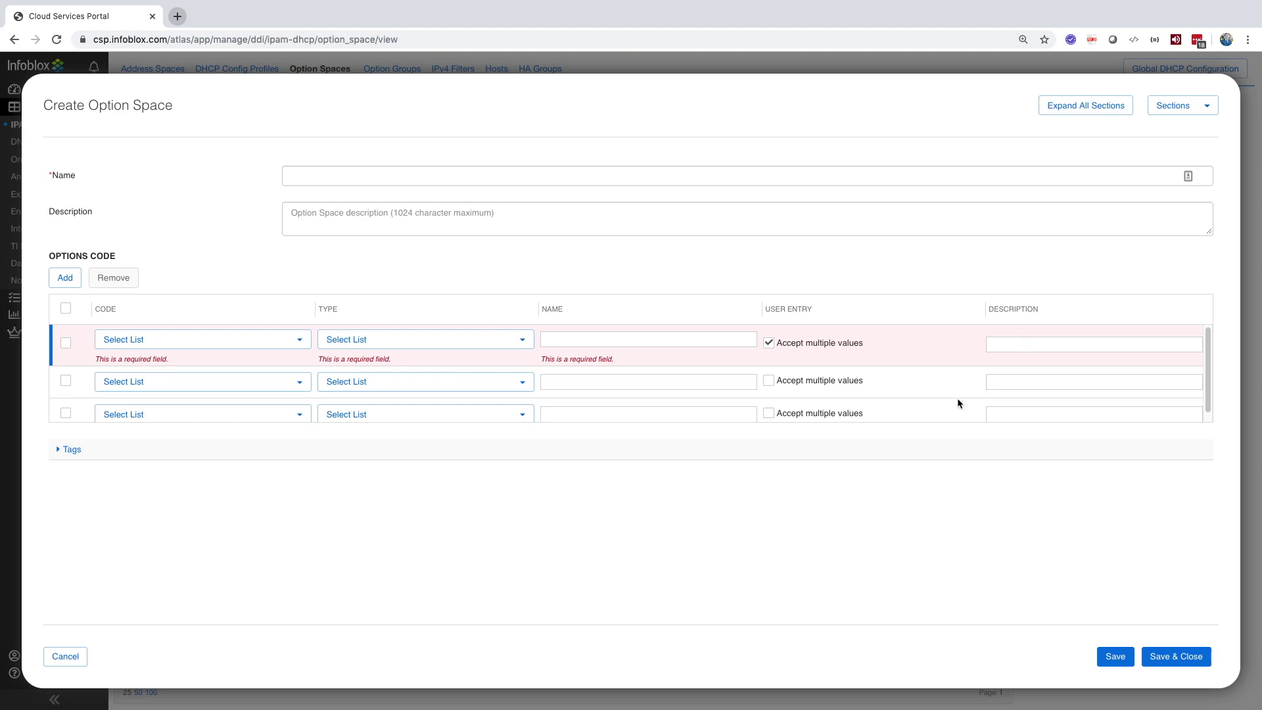
pyautogui.click(66, 657)
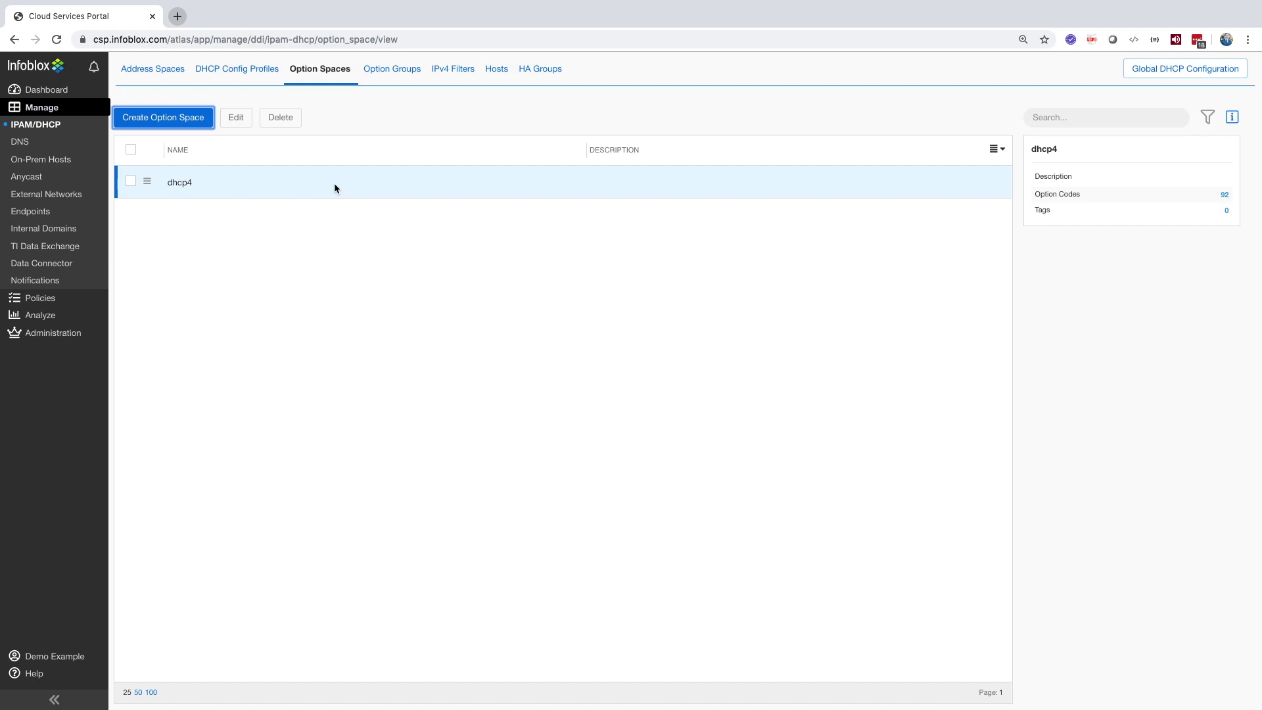
# Step: Draft an option group with a dhcp4 name-servers (5) Option row, then discard it
pyautogui.click(402, 71)
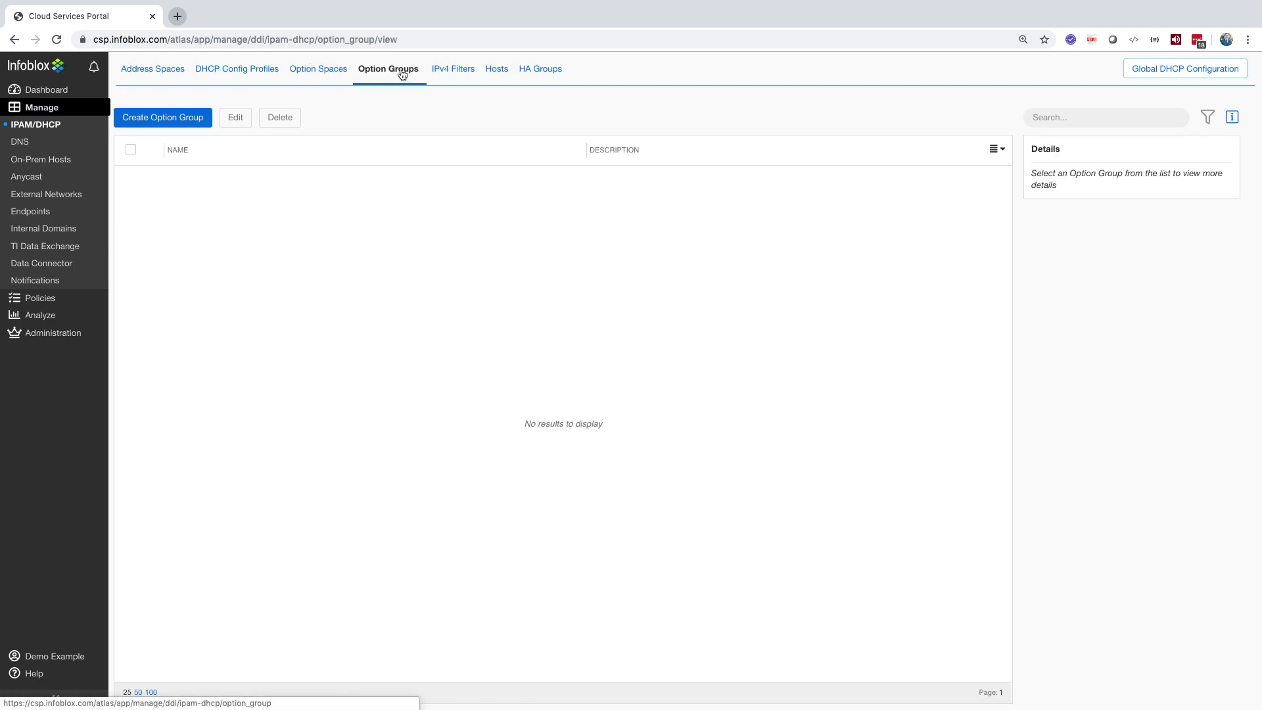
pyautogui.click(188, 118)
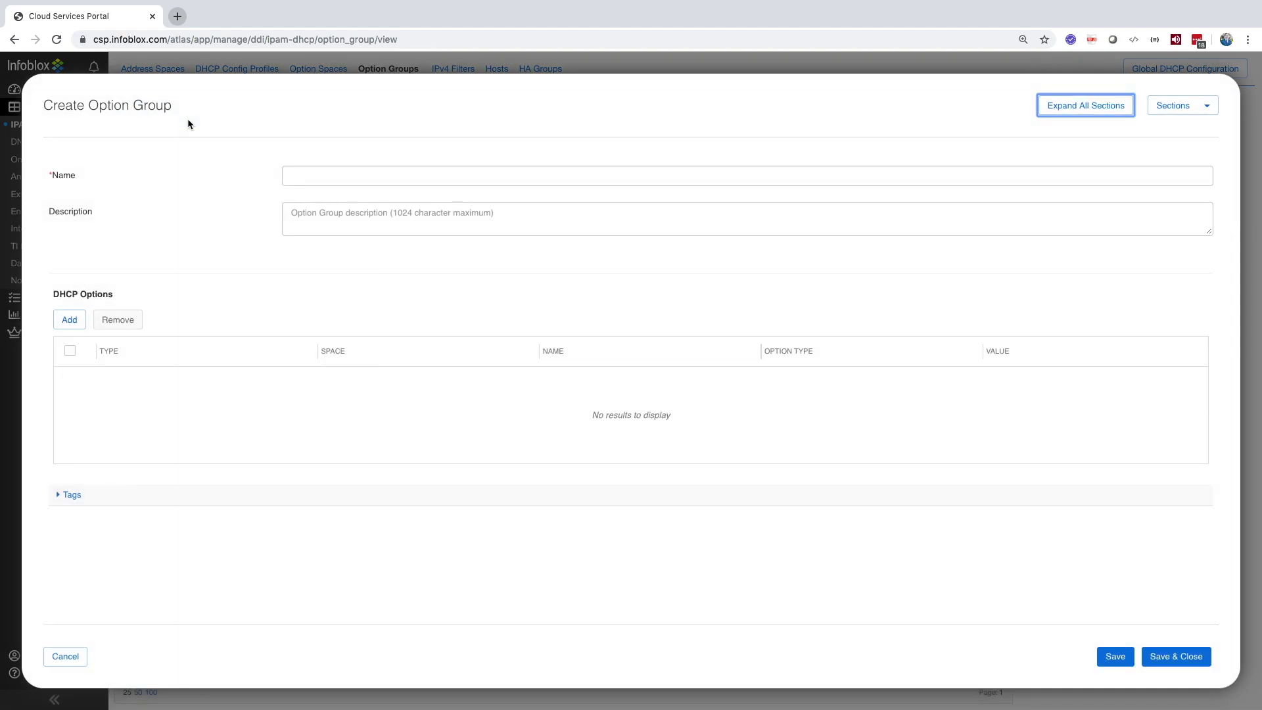
pyautogui.click(71, 318)
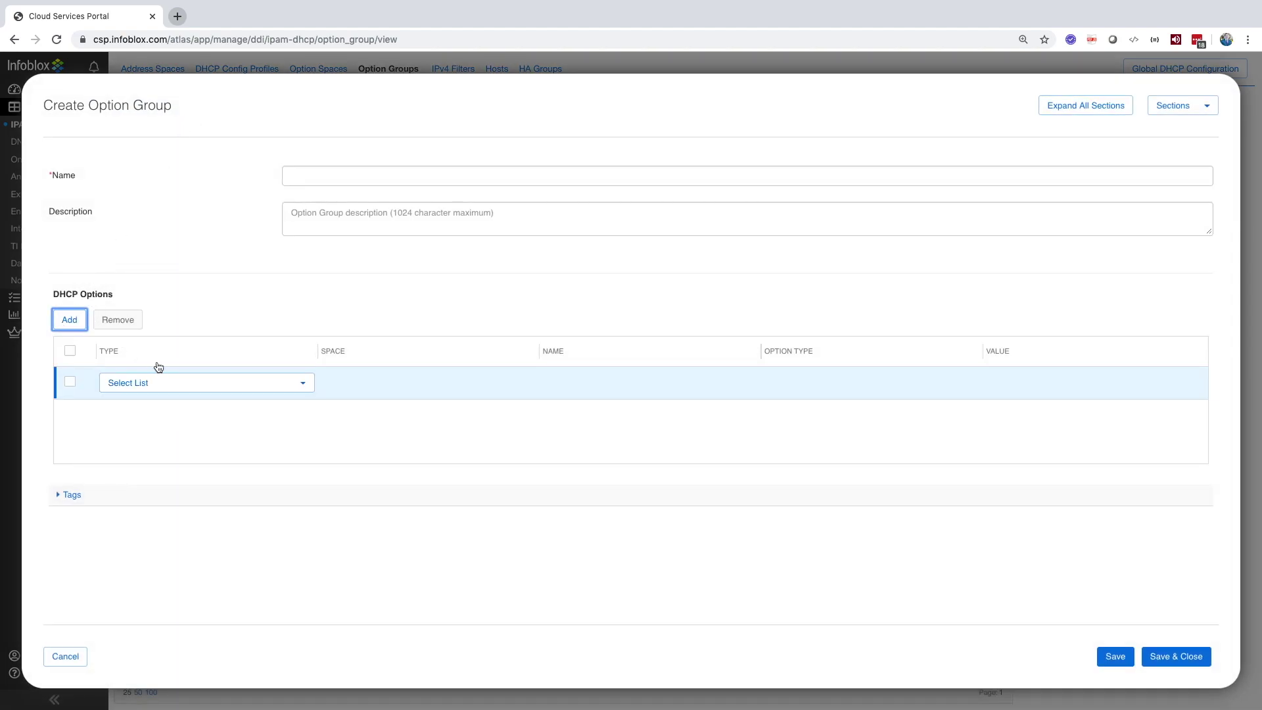
pyautogui.click(173, 386)
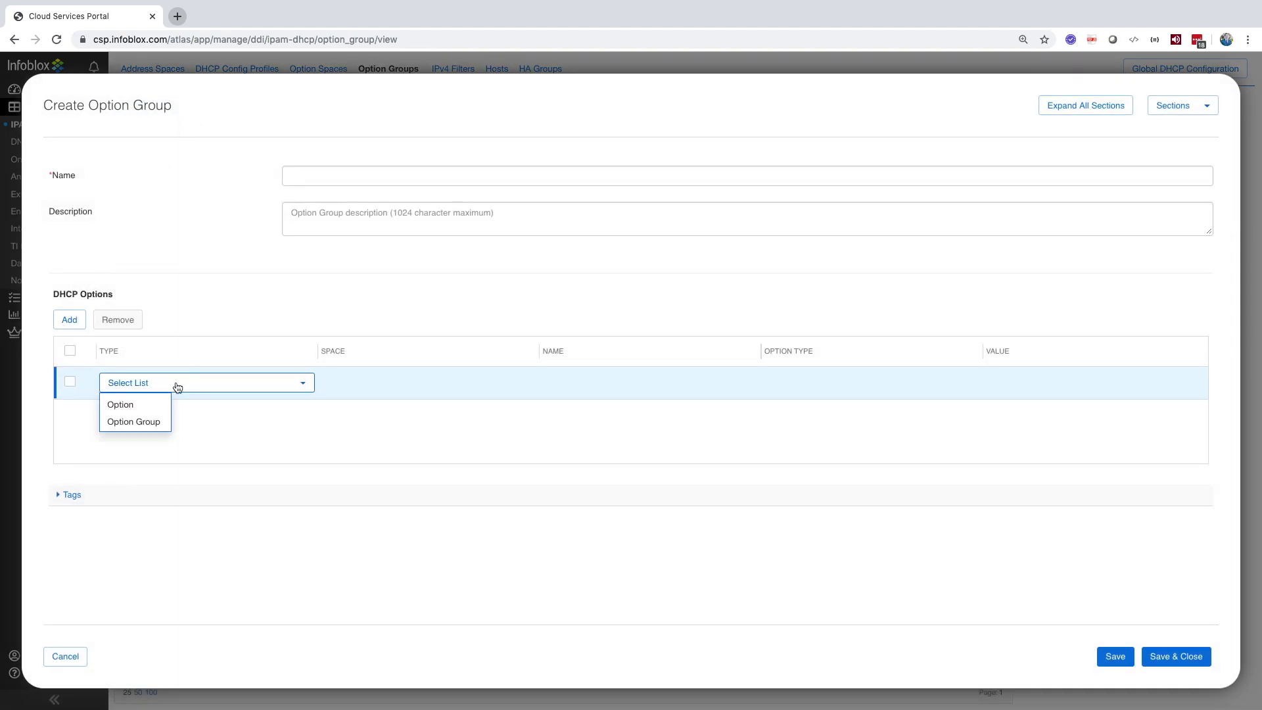
pyautogui.click(148, 406)
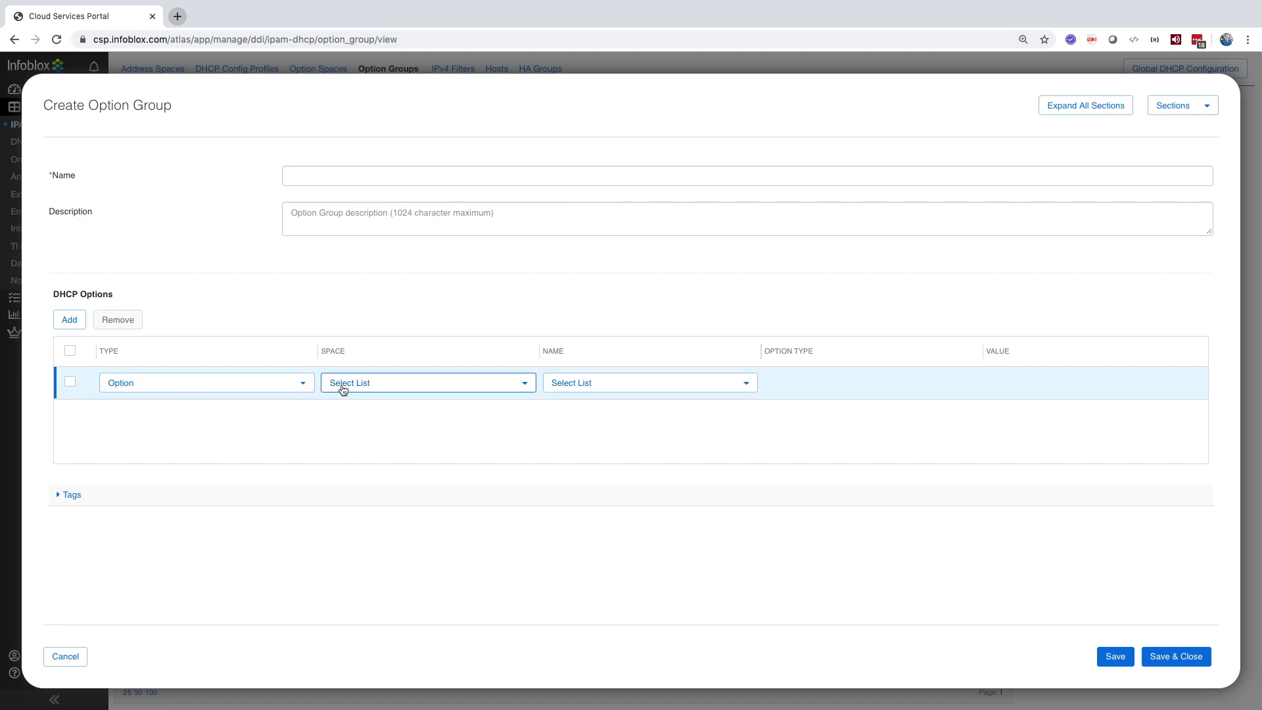
pyautogui.click(342, 388)
pyautogui.click(342, 405)
pyautogui.click(549, 381)
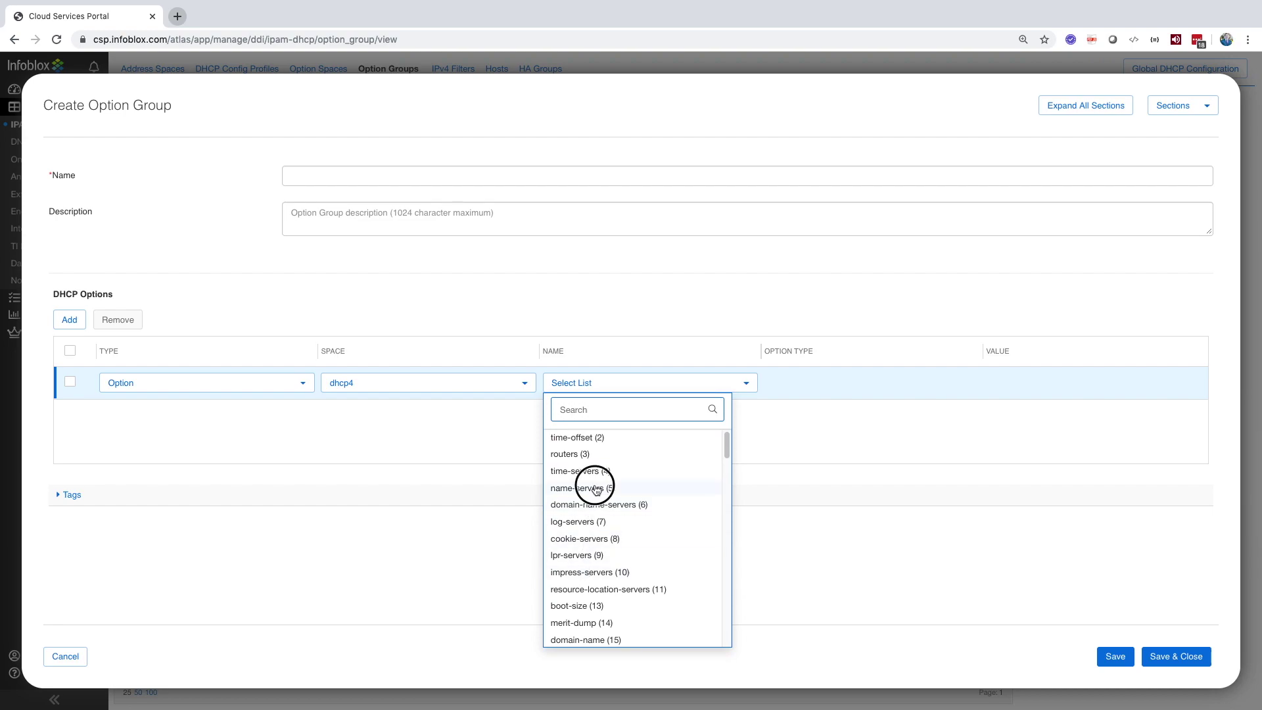
pyautogui.click(592, 488)
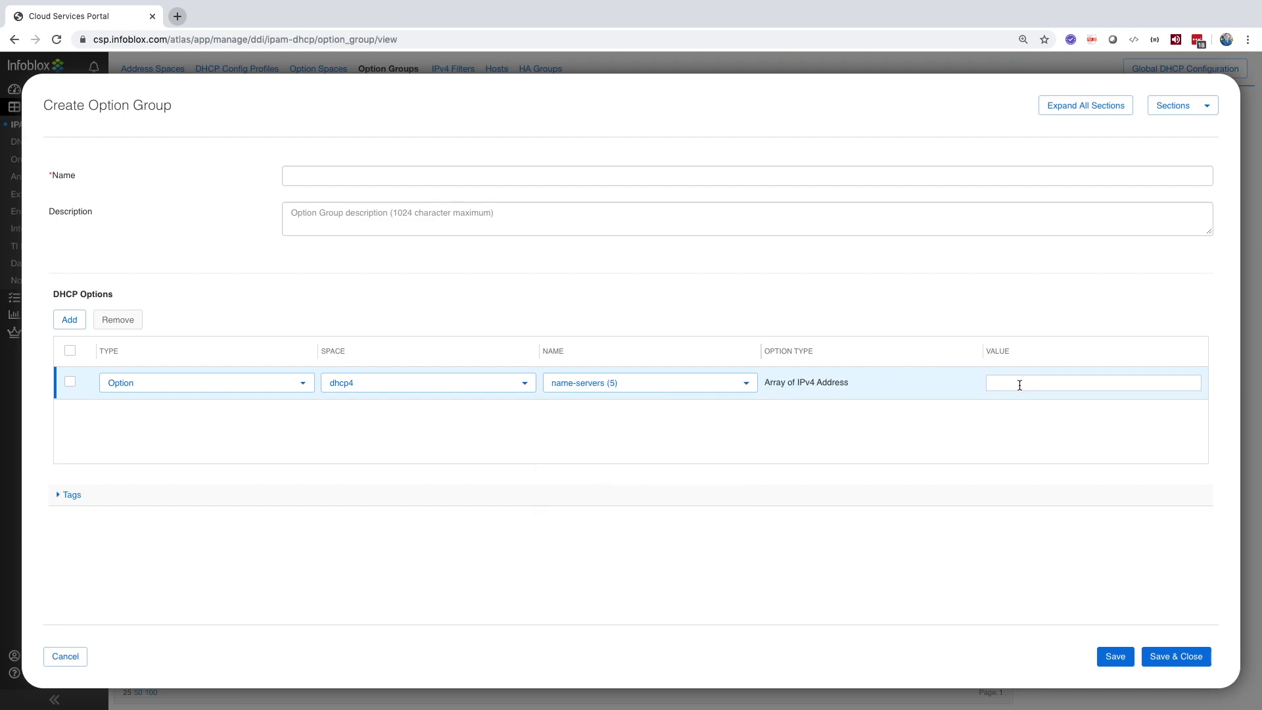
pyautogui.click(65, 655)
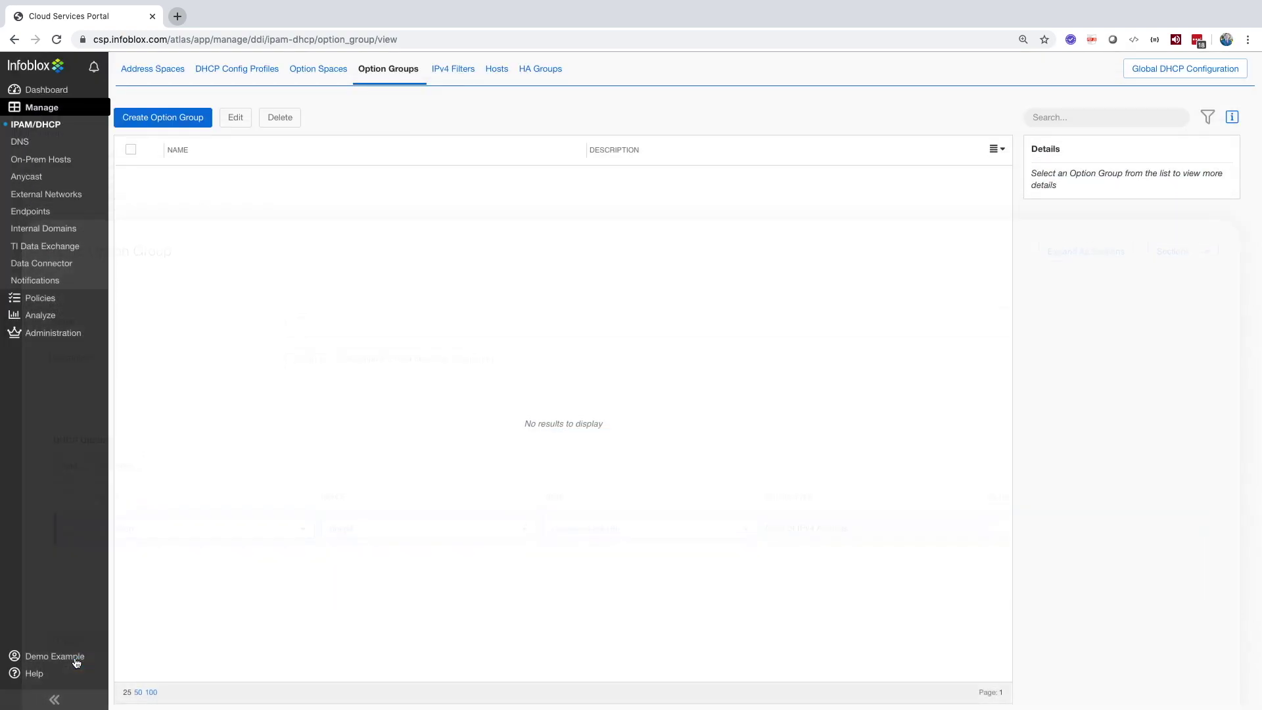
# Step: Draft an IPv4 hardware filter with all sections expanded and three empty MAC rows, then discard it
pyautogui.click(468, 78)
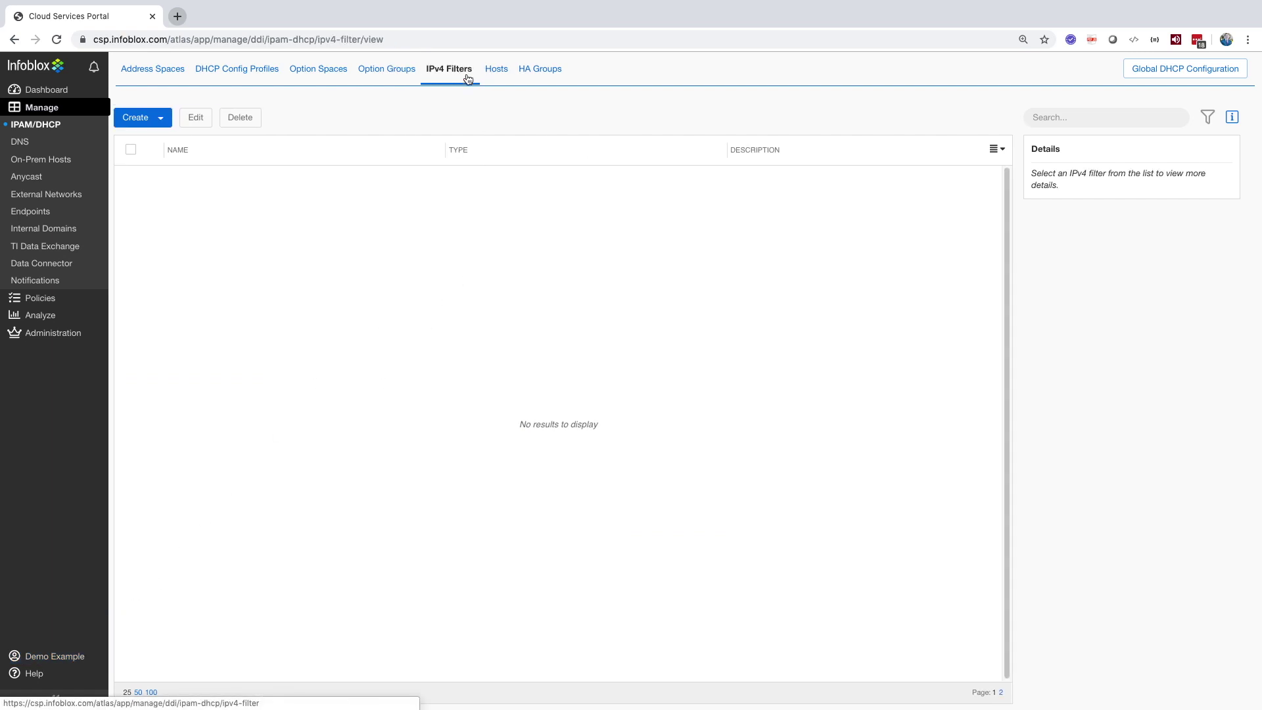
pyautogui.click(161, 118)
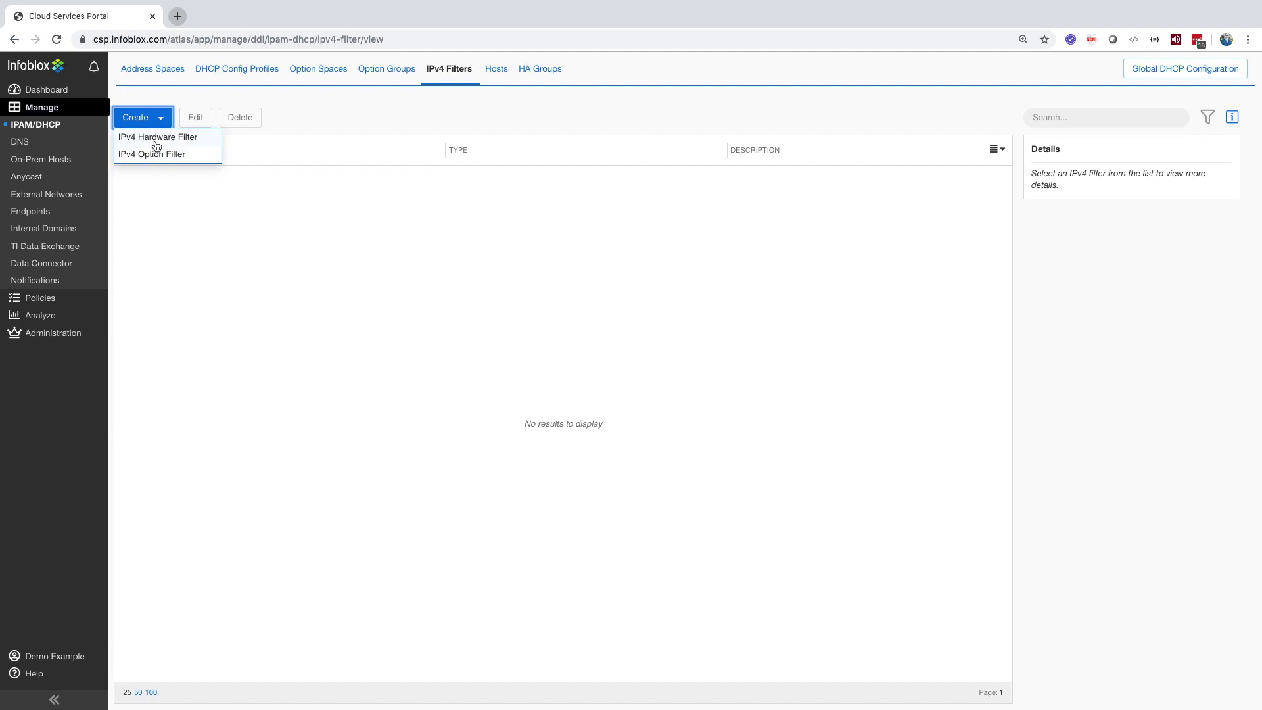
pyautogui.click(156, 137)
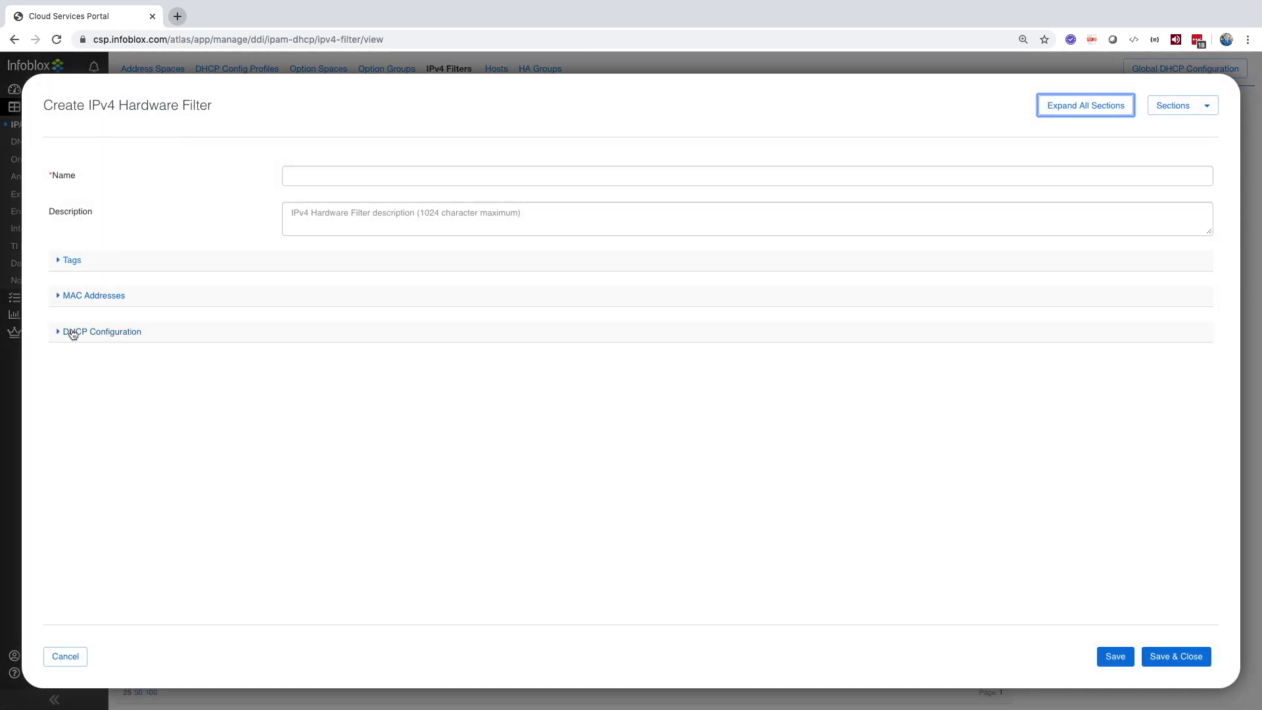
pyautogui.click(73, 334)
pyautogui.click(76, 296)
pyautogui.click(77, 260)
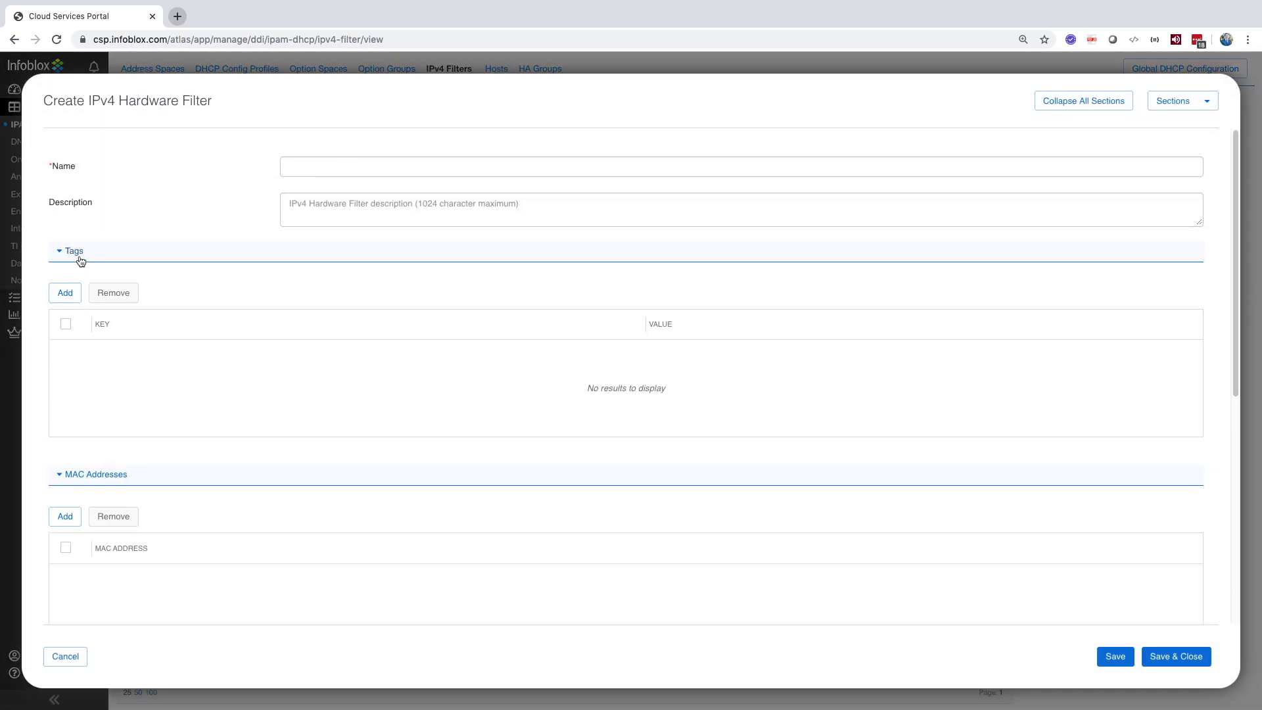
pyautogui.scroll(-5, 80, 259)
pyautogui.click(69, 167)
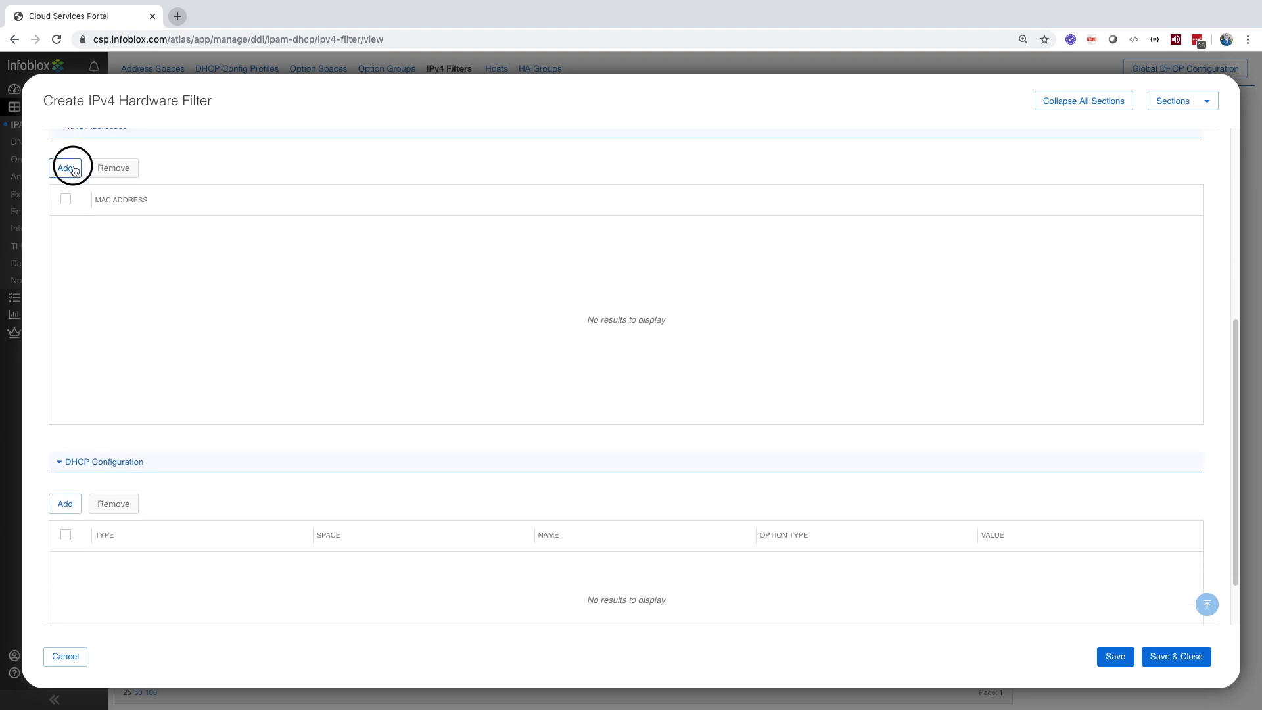
pyautogui.click(71, 169)
pyautogui.click(72, 169)
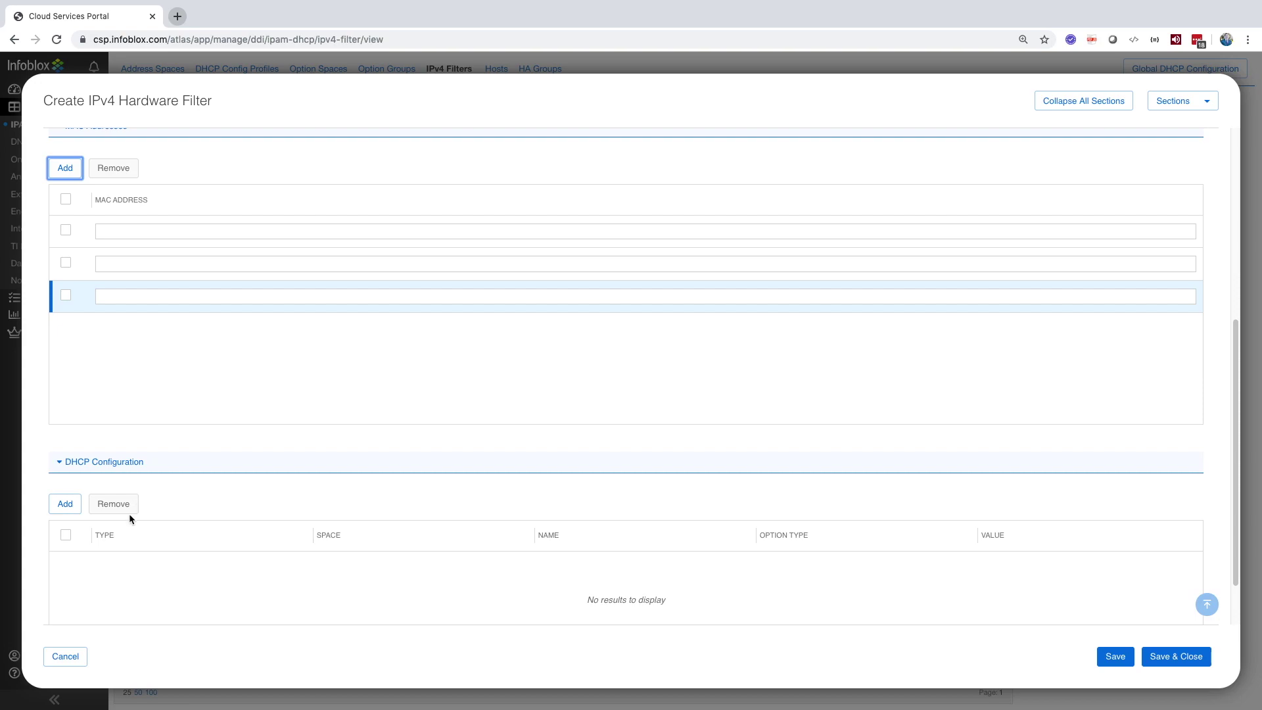
pyautogui.click(69, 656)
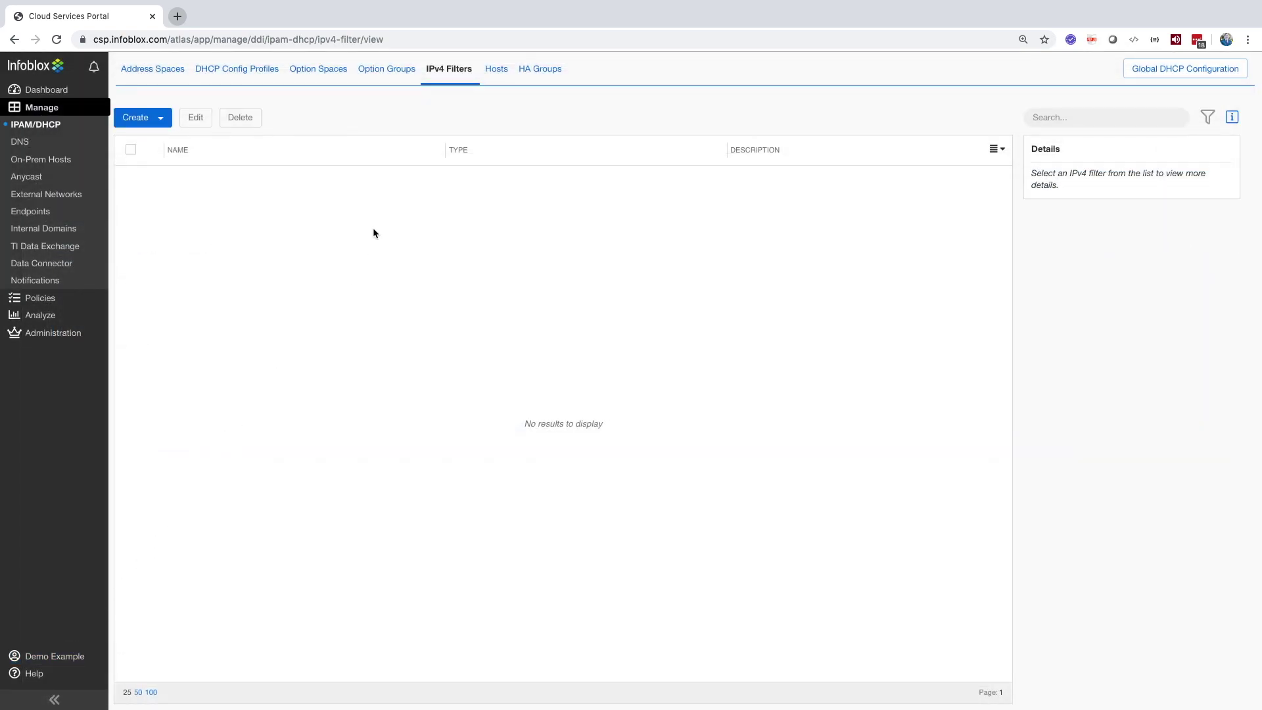
# Step: Draft a new DHCP host with IP address rows, check its IP Space choices, discard it, then view HA Groups
pyautogui.click(497, 72)
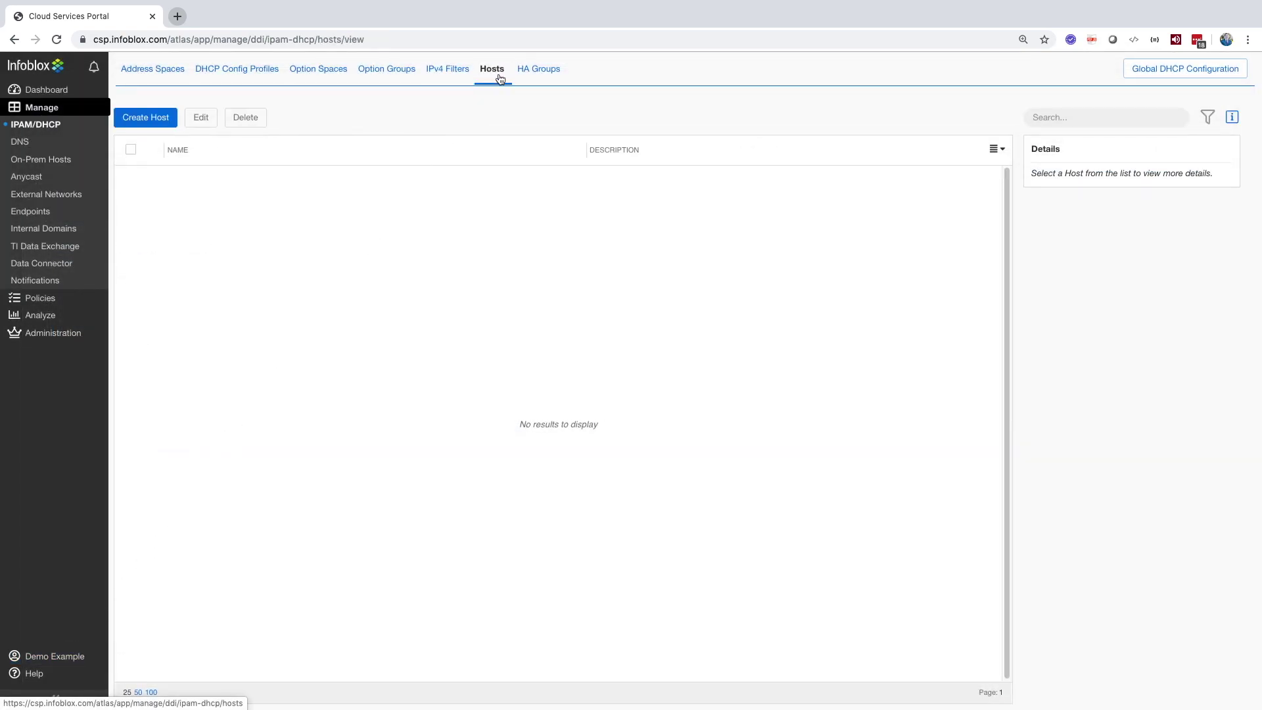
pyautogui.click(167, 125)
pyautogui.click(61, 305)
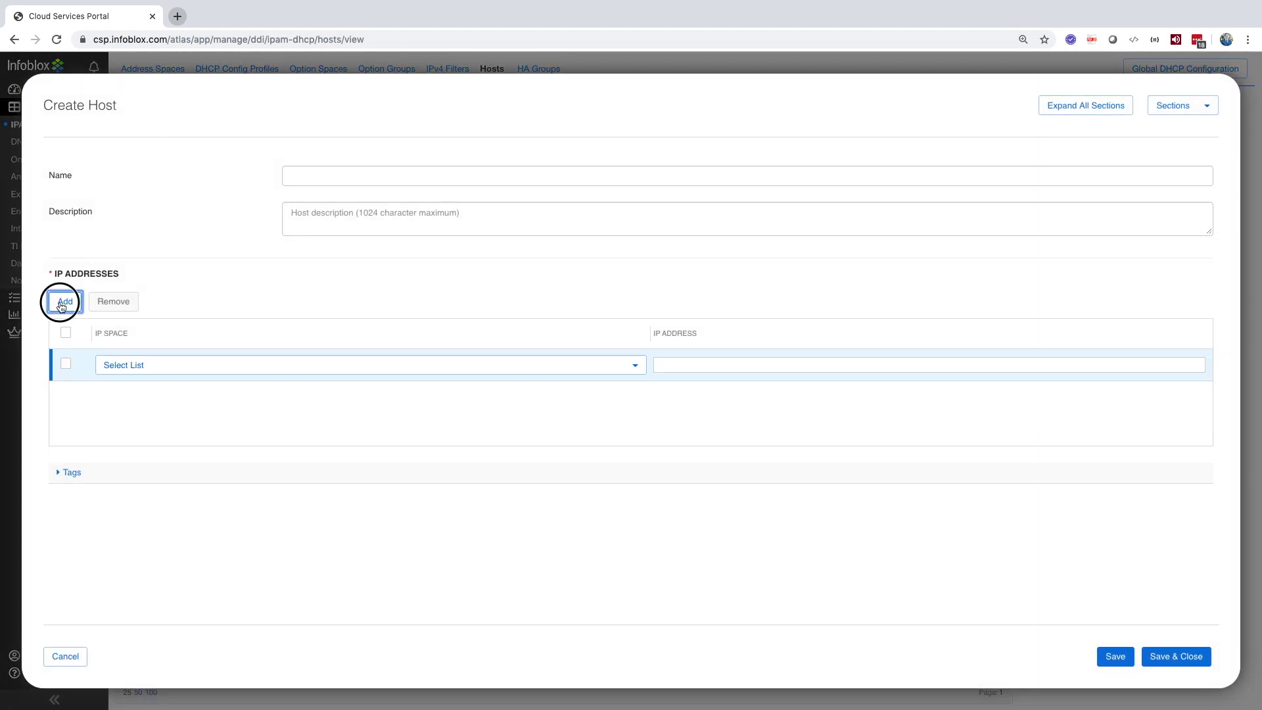
pyautogui.click(61, 305)
pyautogui.click(61, 305)
pyautogui.click(232, 365)
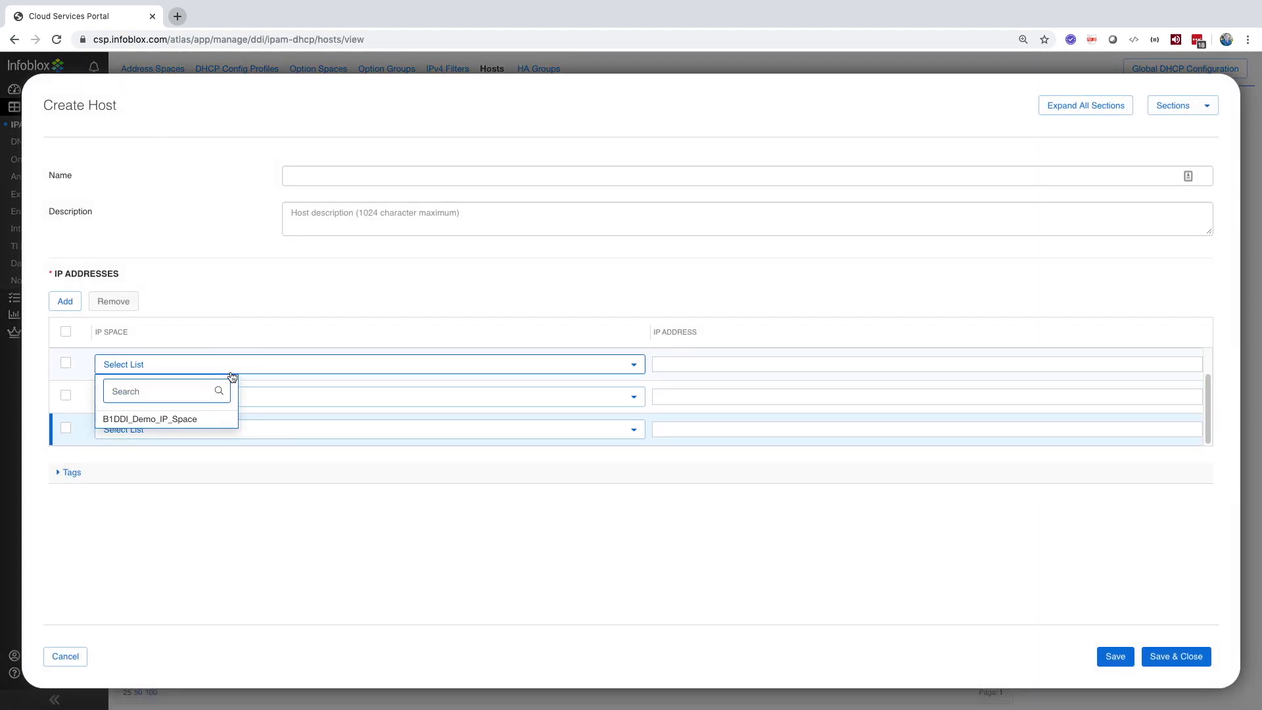
pyautogui.click(301, 366)
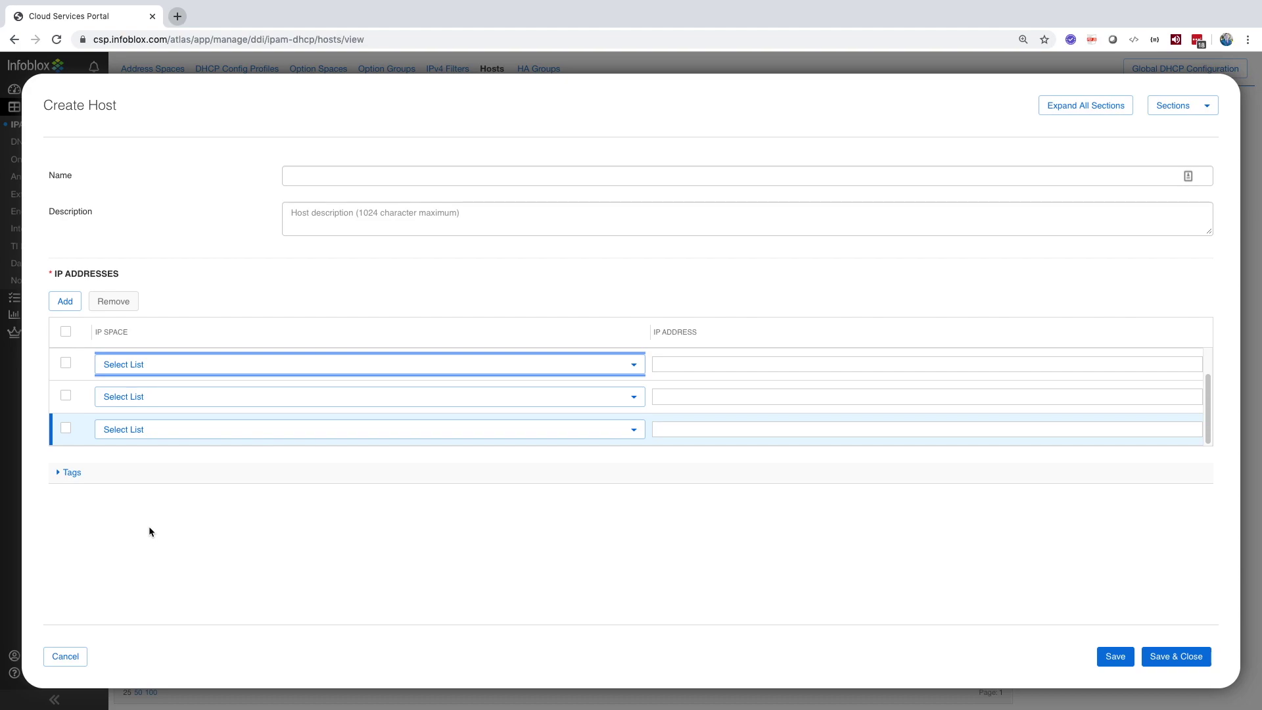
pyautogui.click(76, 657)
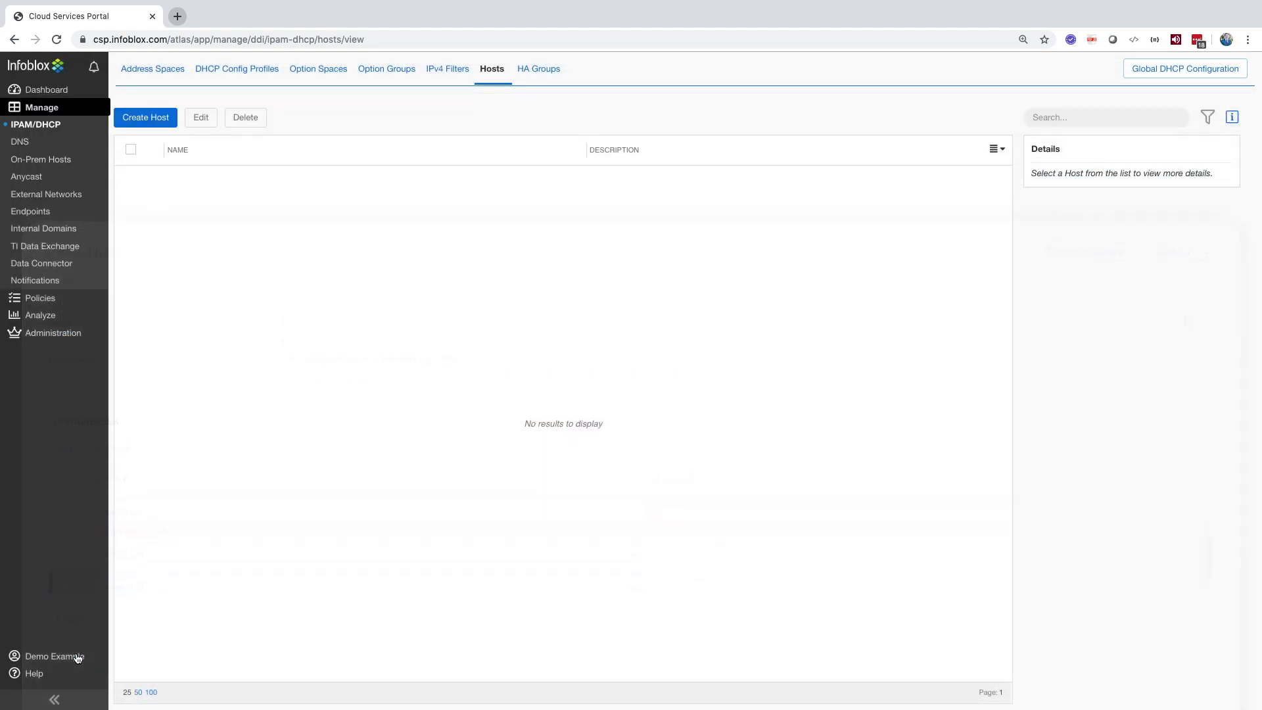
pyautogui.click(524, 70)
# Step: Draft an HA group with hosts B1DDI-Demo and B1DDI-Dep-Script, then discard it
pyautogui.click(177, 122)
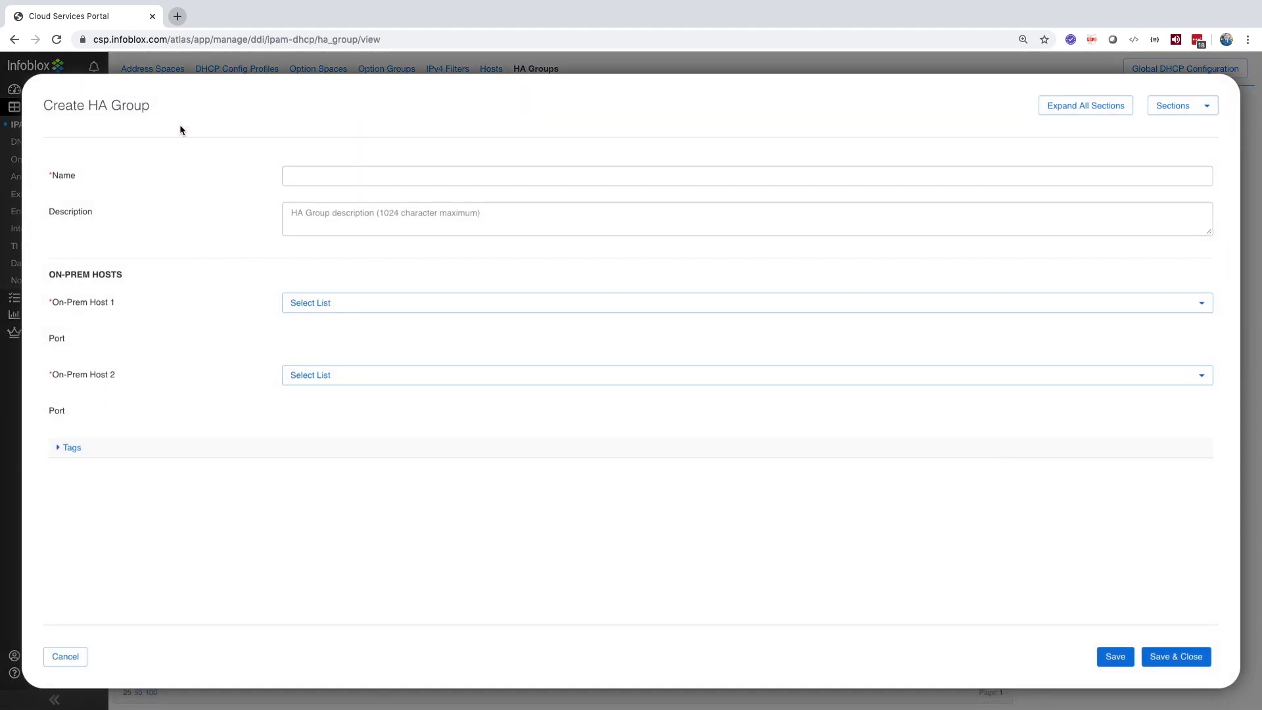
pyautogui.click(322, 314)
pyautogui.click(330, 362)
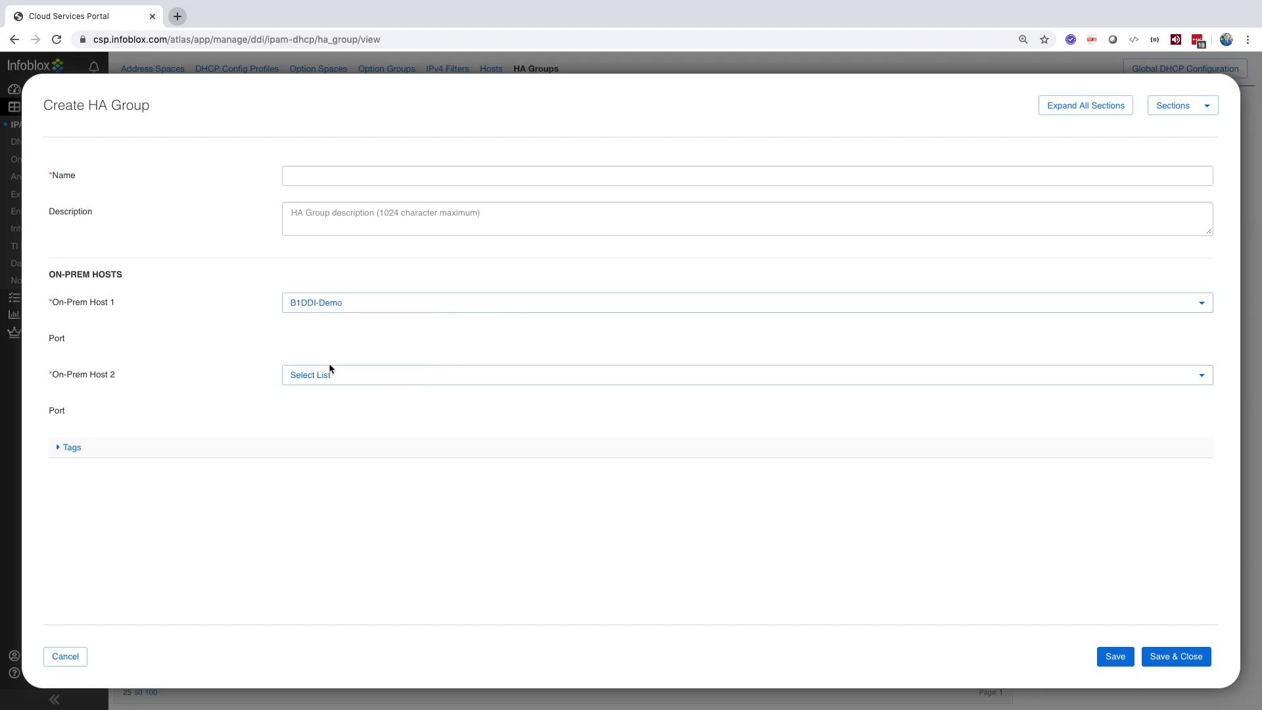
pyautogui.click(324, 375)
pyautogui.click(328, 450)
pyautogui.click(65, 657)
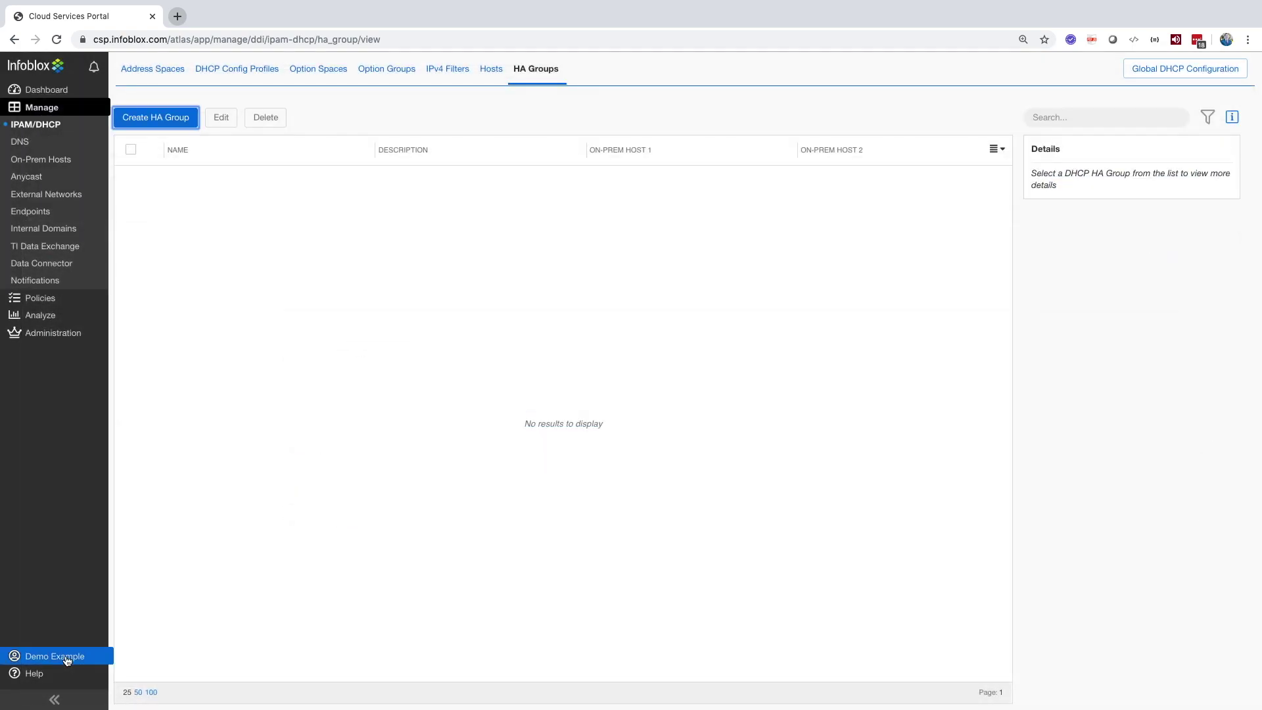
# Step: In DNS zones, preview the zone types, inspect test.zone.com., then view DNS Config Profiles
pyautogui.click(27, 144)
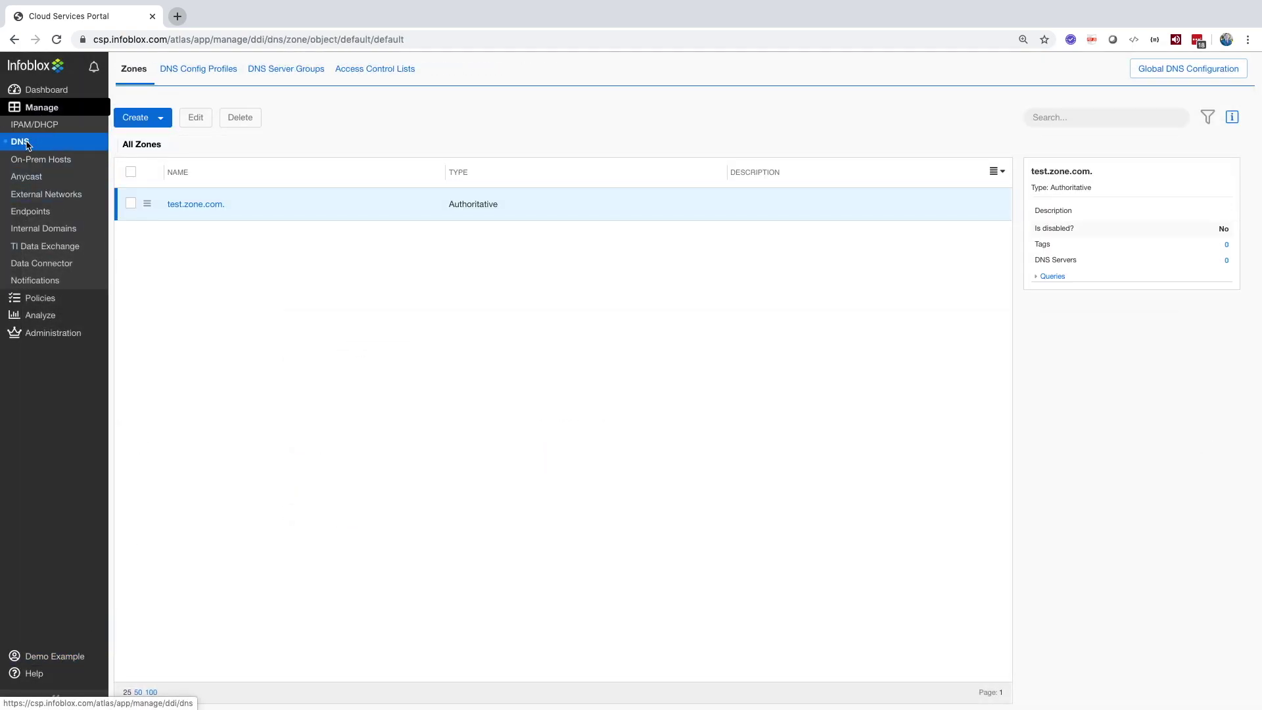
pyautogui.click(161, 119)
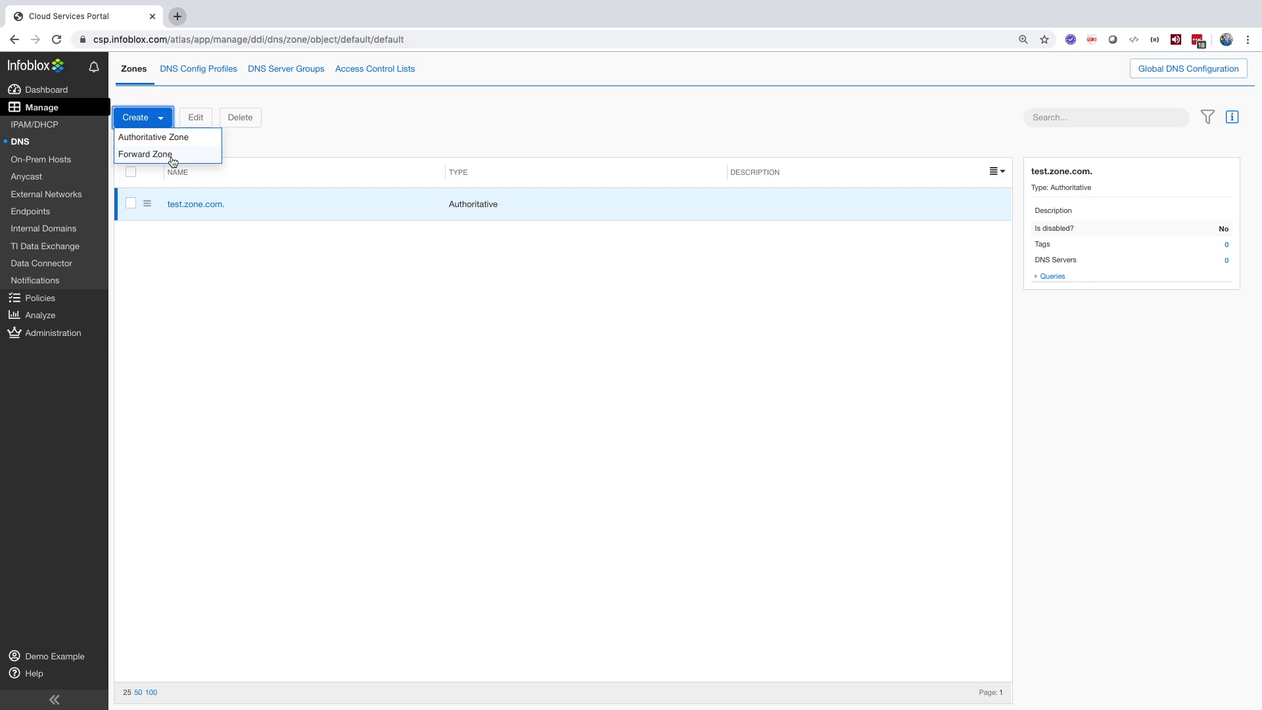
pyautogui.click(195, 204)
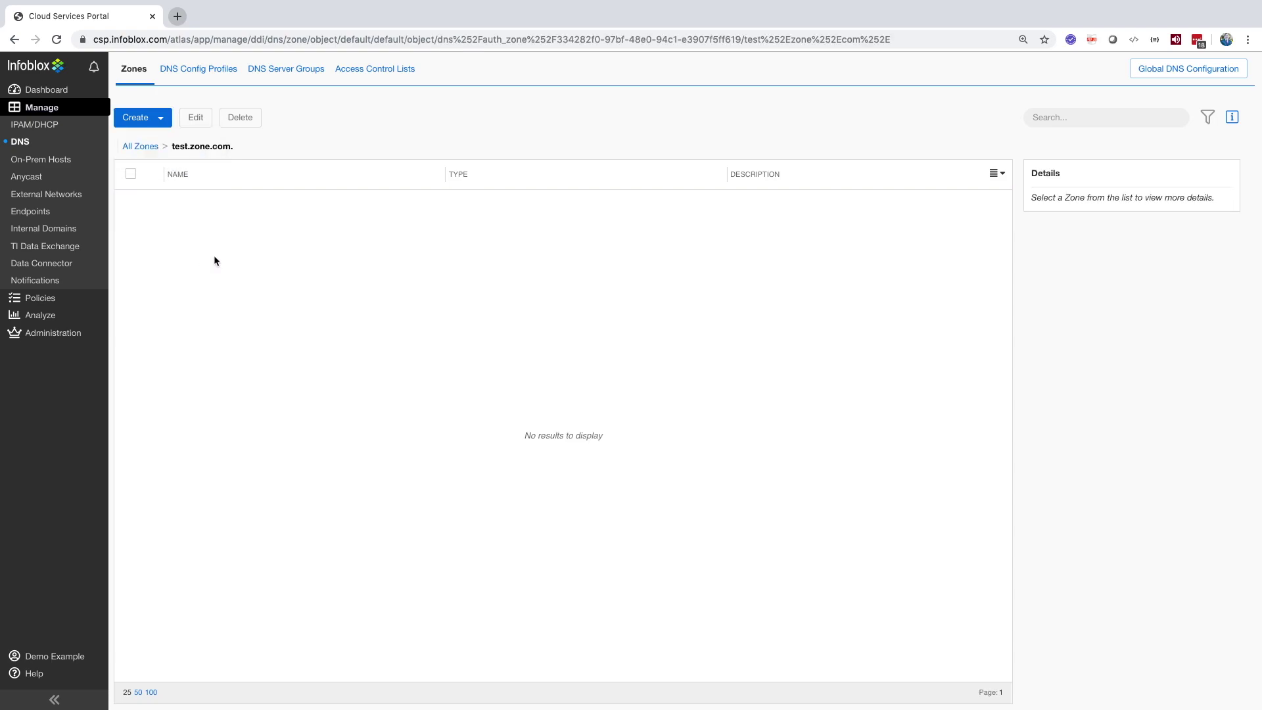
pyautogui.click(190, 78)
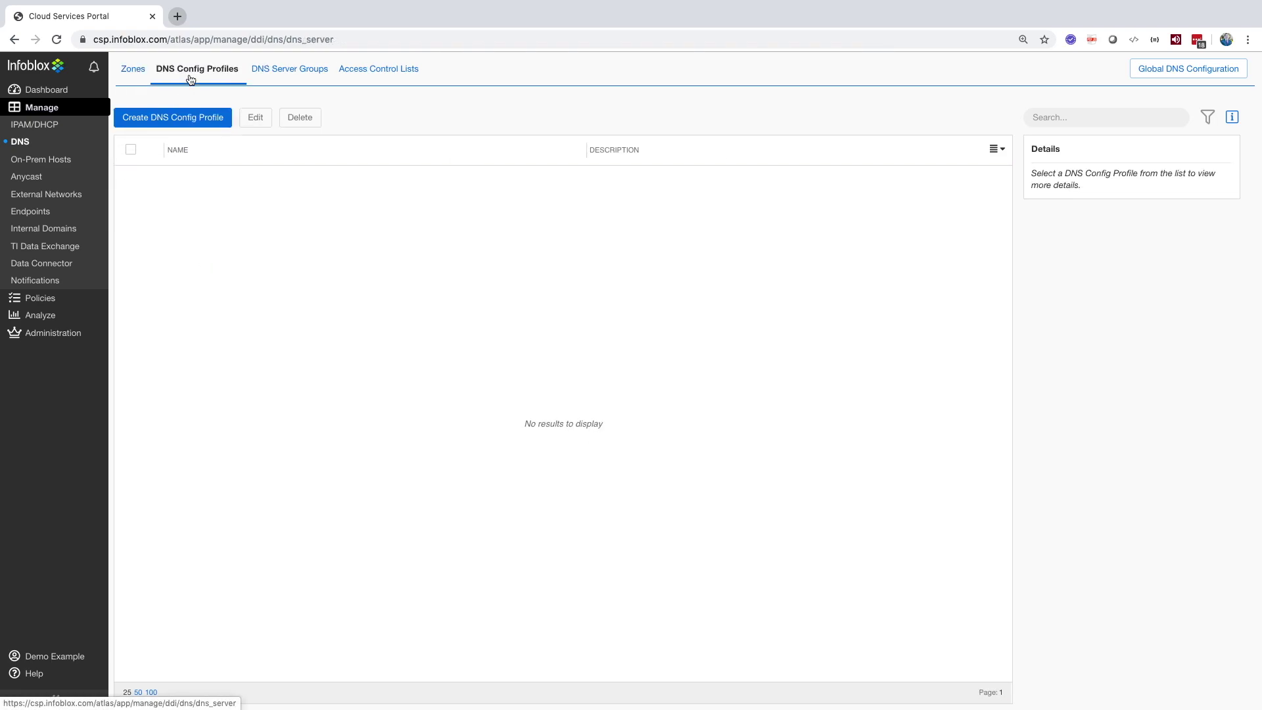
# Step: Expand and scroll through all sections of a new DNS config profile, discard it, then view DNS Server Groups
pyautogui.click(186, 118)
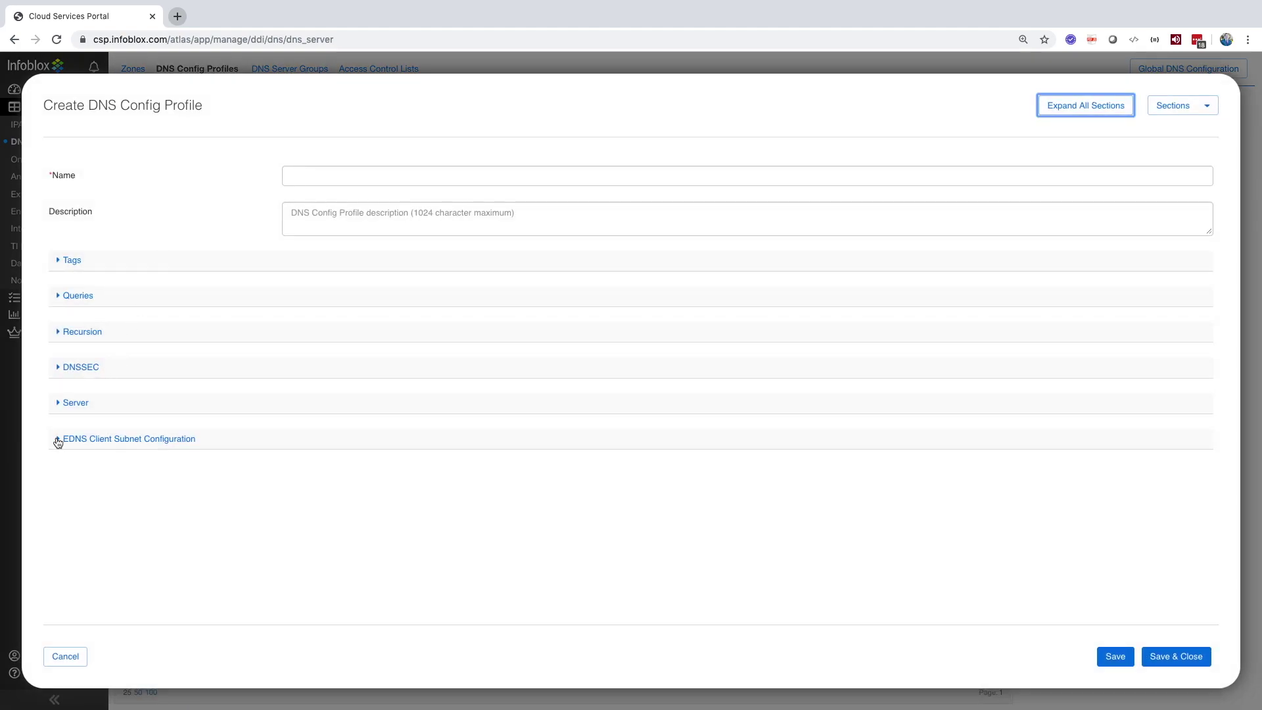
pyautogui.click(58, 440)
pyautogui.click(60, 402)
pyautogui.click(61, 367)
pyautogui.click(61, 331)
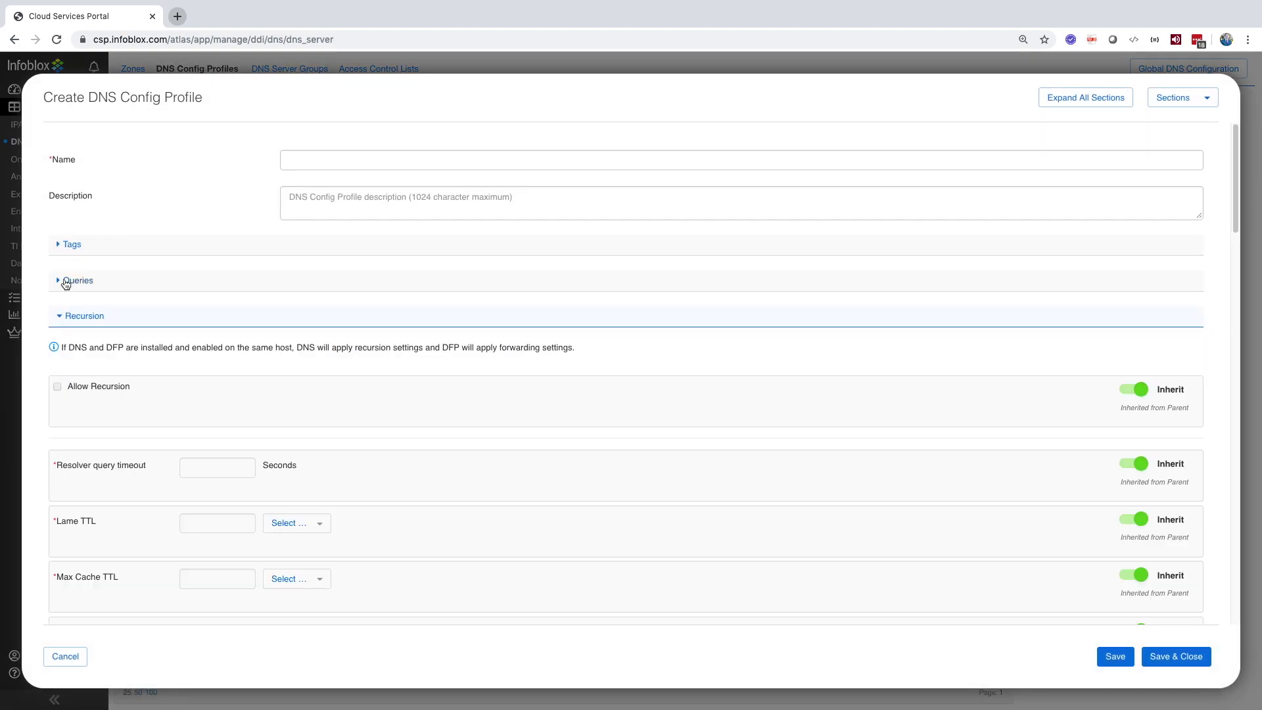
pyautogui.click(66, 282)
pyautogui.click(69, 244)
pyautogui.scroll(-10, 187, 274)
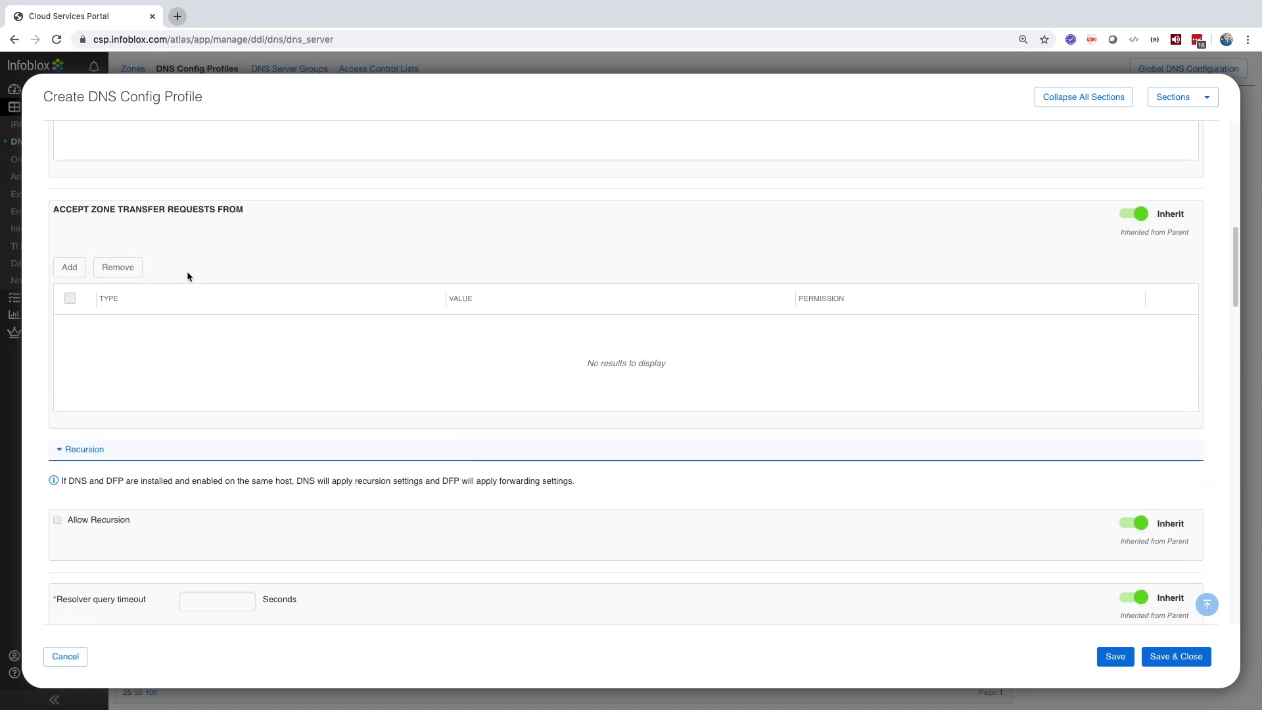
pyautogui.scroll(-15, 188, 274)
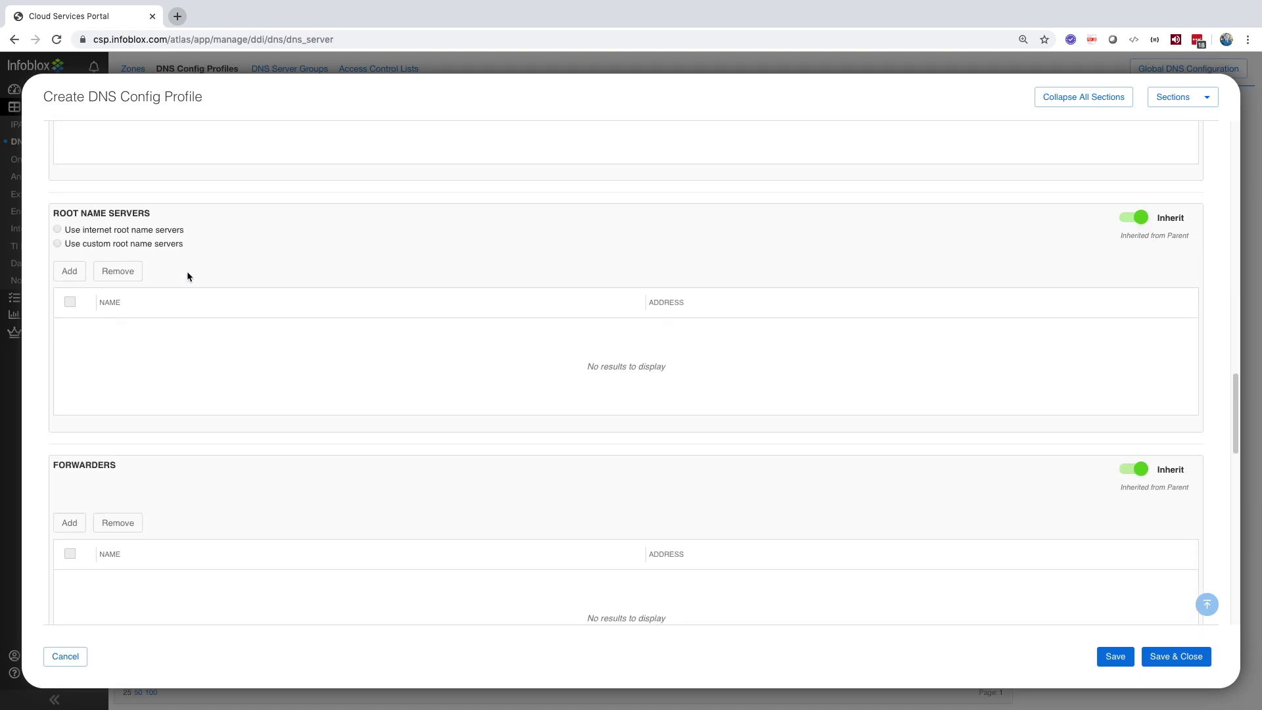
pyautogui.scroll(-15, 187, 274)
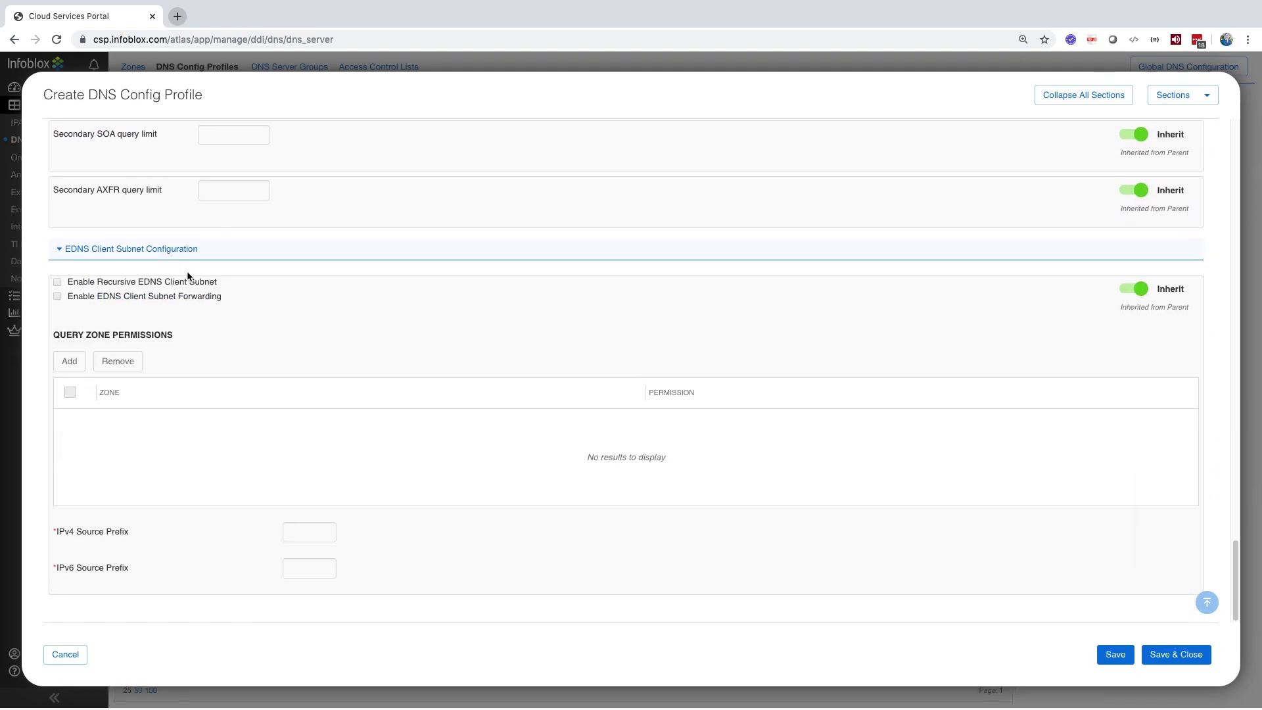
pyautogui.click(73, 655)
pyautogui.moveTo(79, 657)
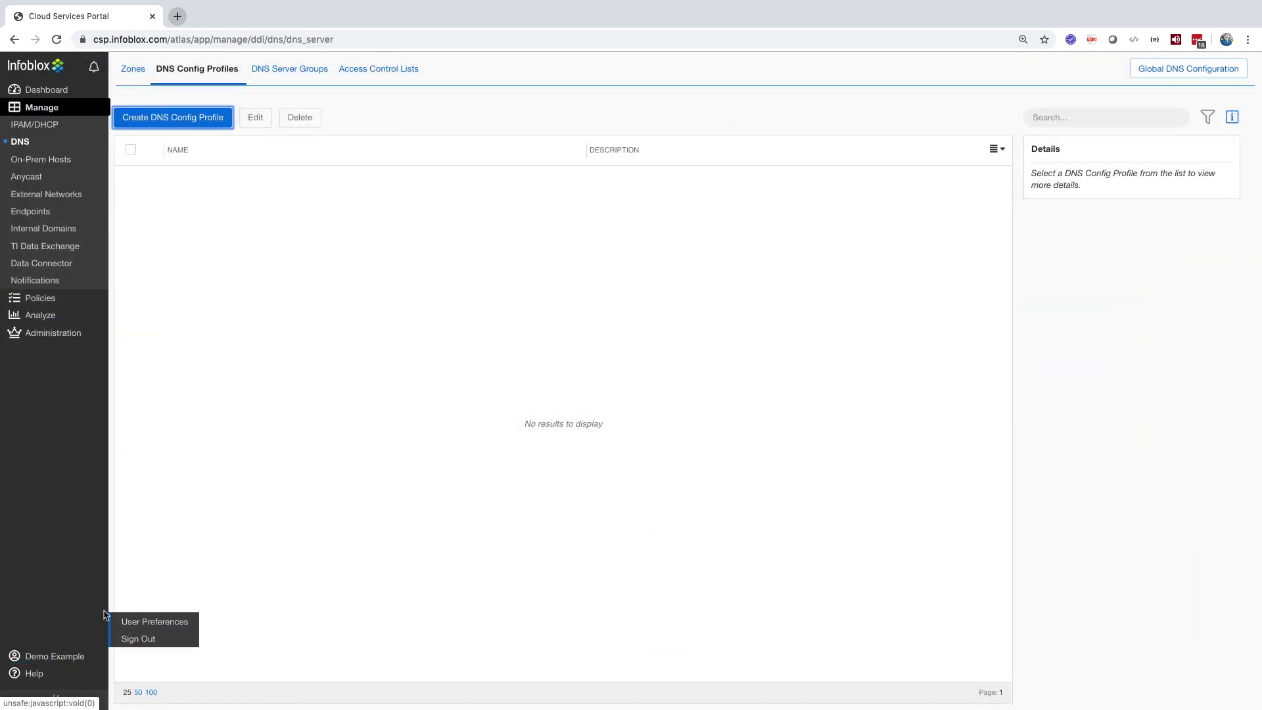
pyautogui.click(304, 73)
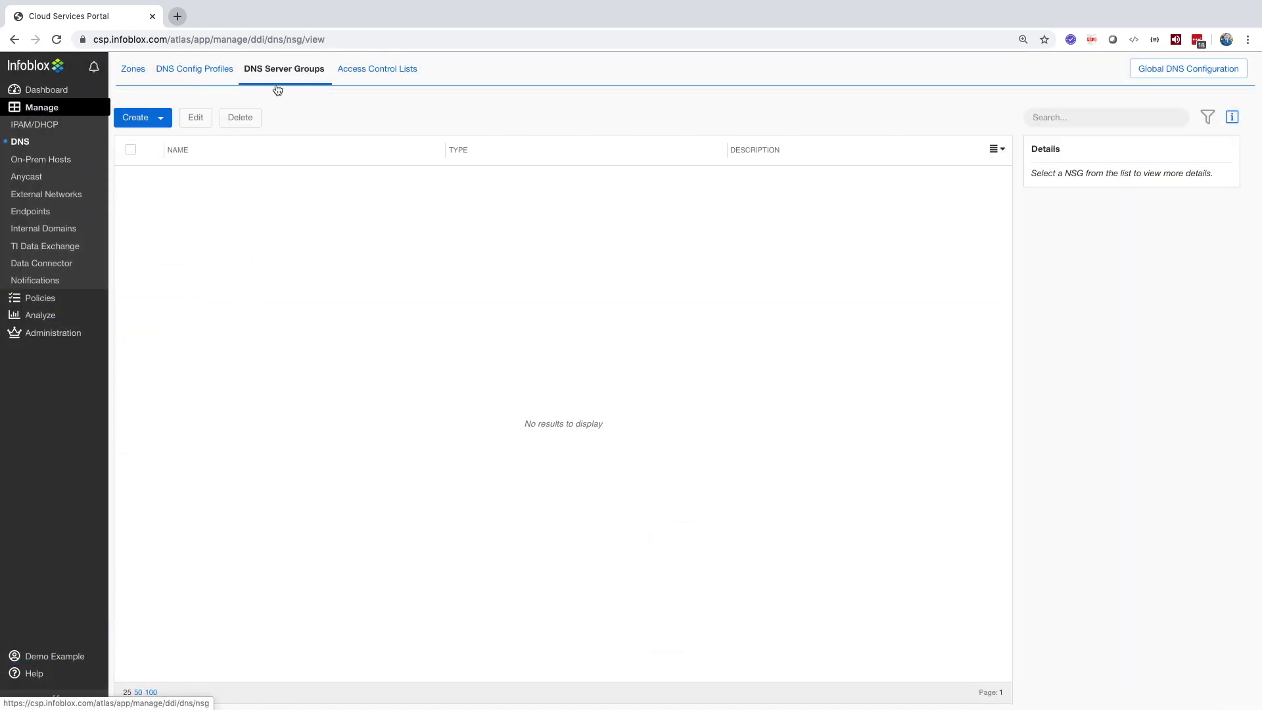
pyautogui.click(160, 118)
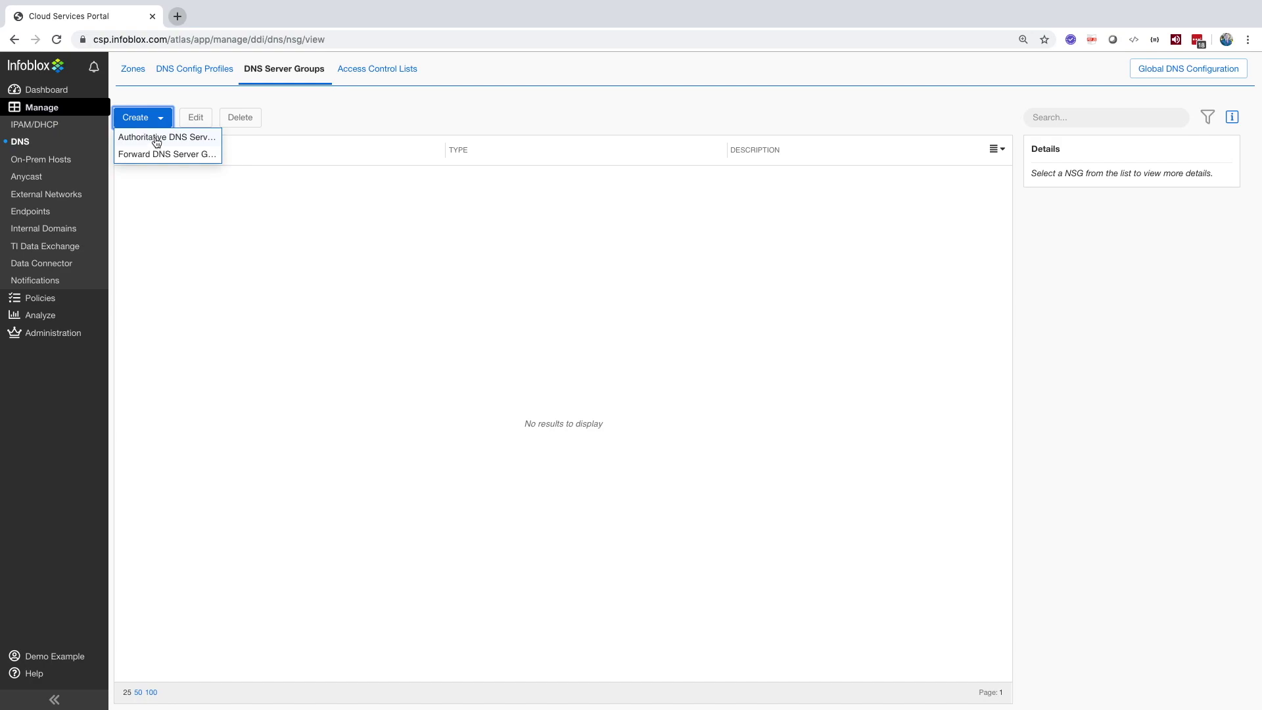
pyautogui.click(157, 138)
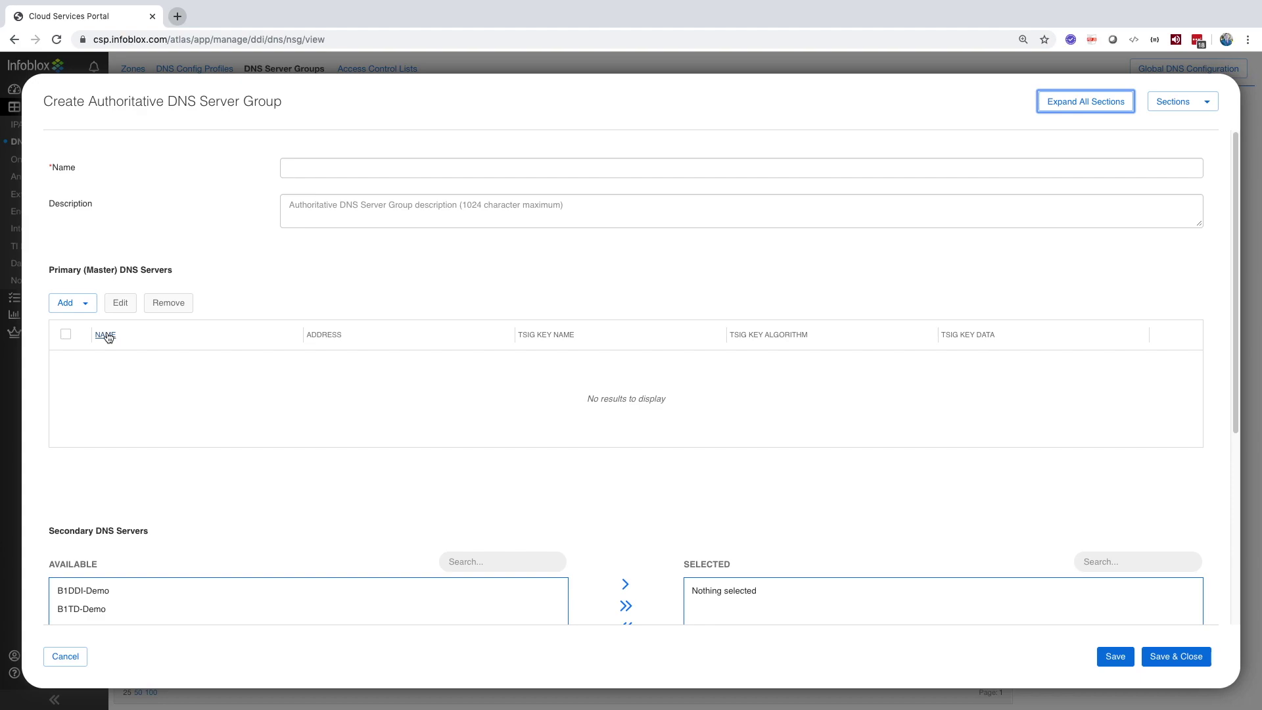
pyautogui.click(86, 303)
pyautogui.click(90, 321)
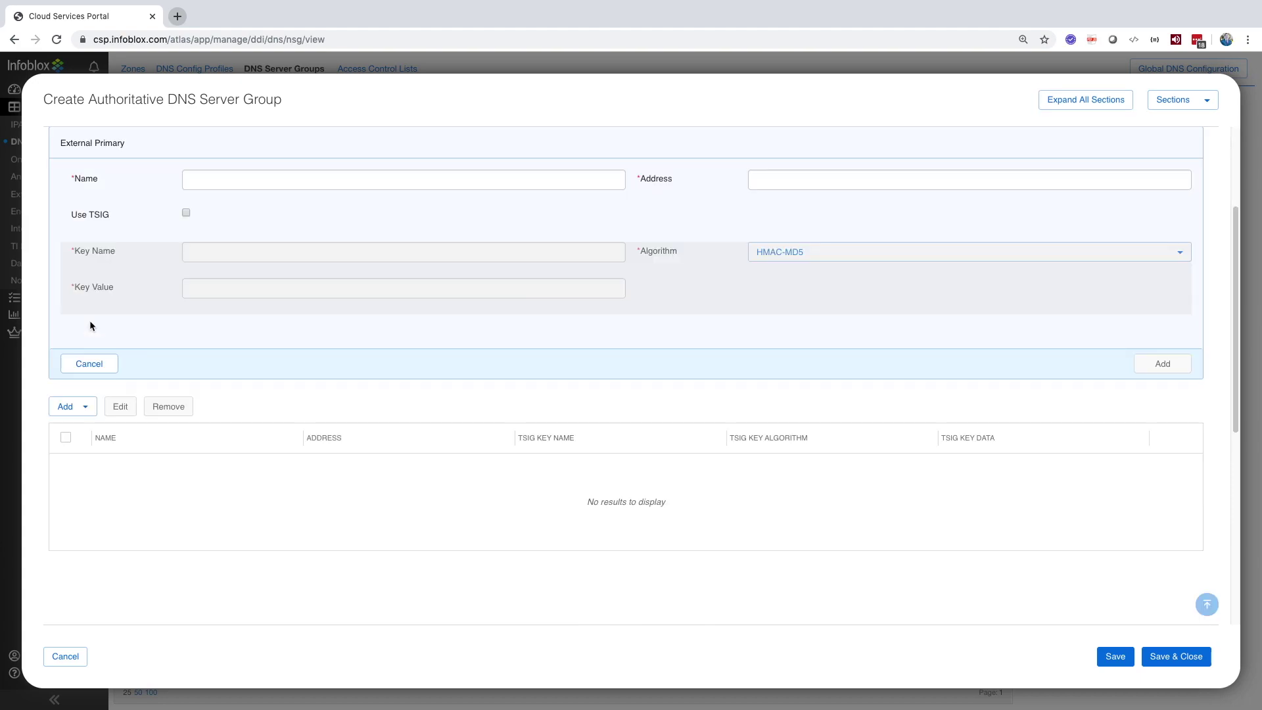
pyautogui.click(90, 364)
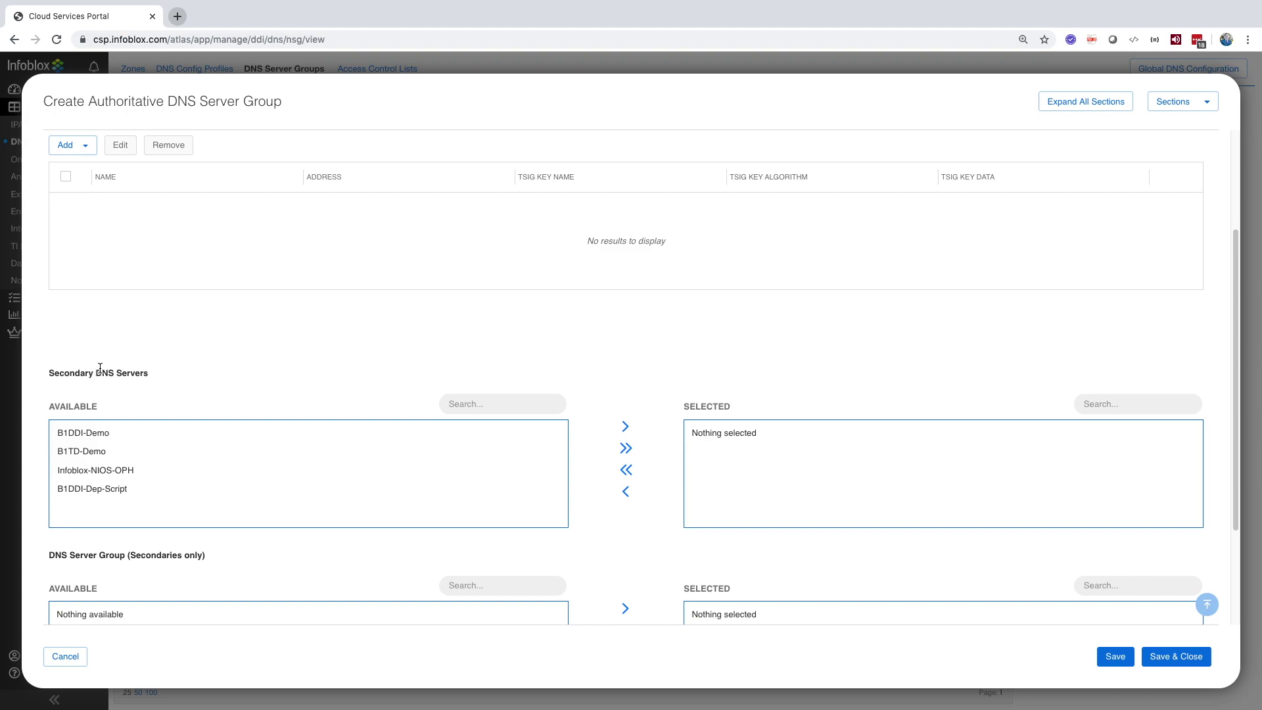
pyautogui.scroll(-3, 109, 323)
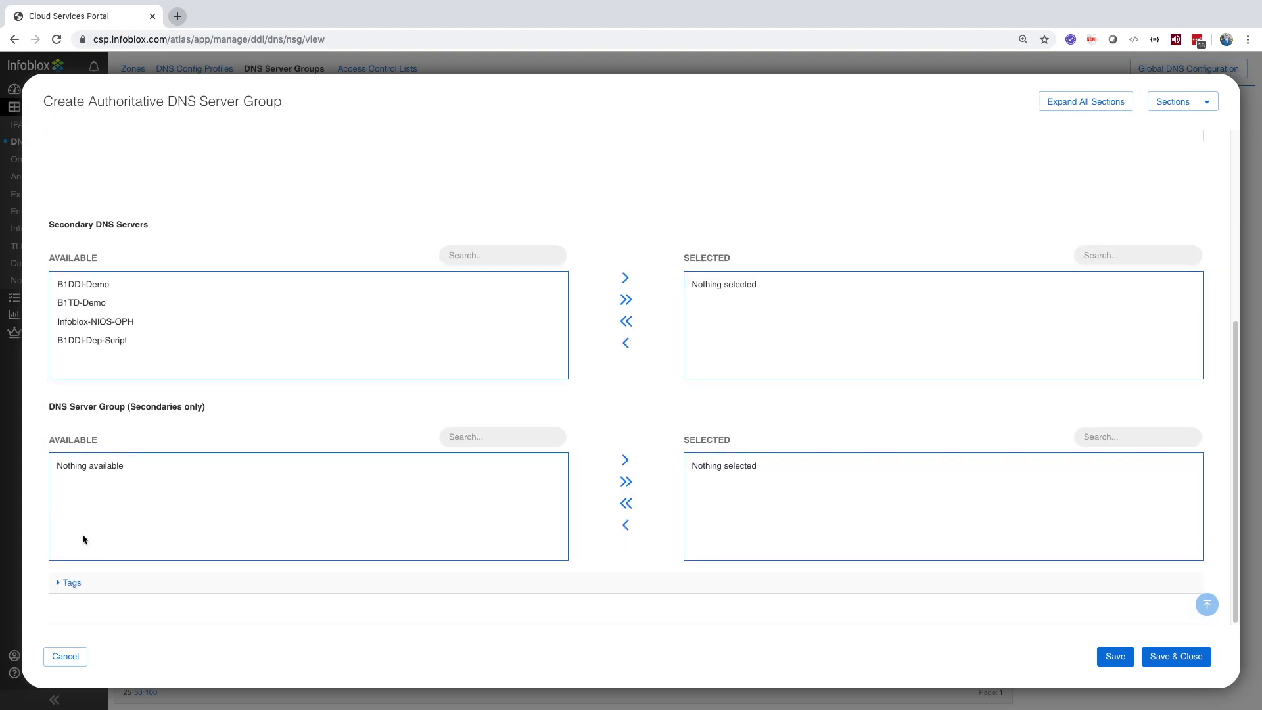
pyautogui.click(65, 656)
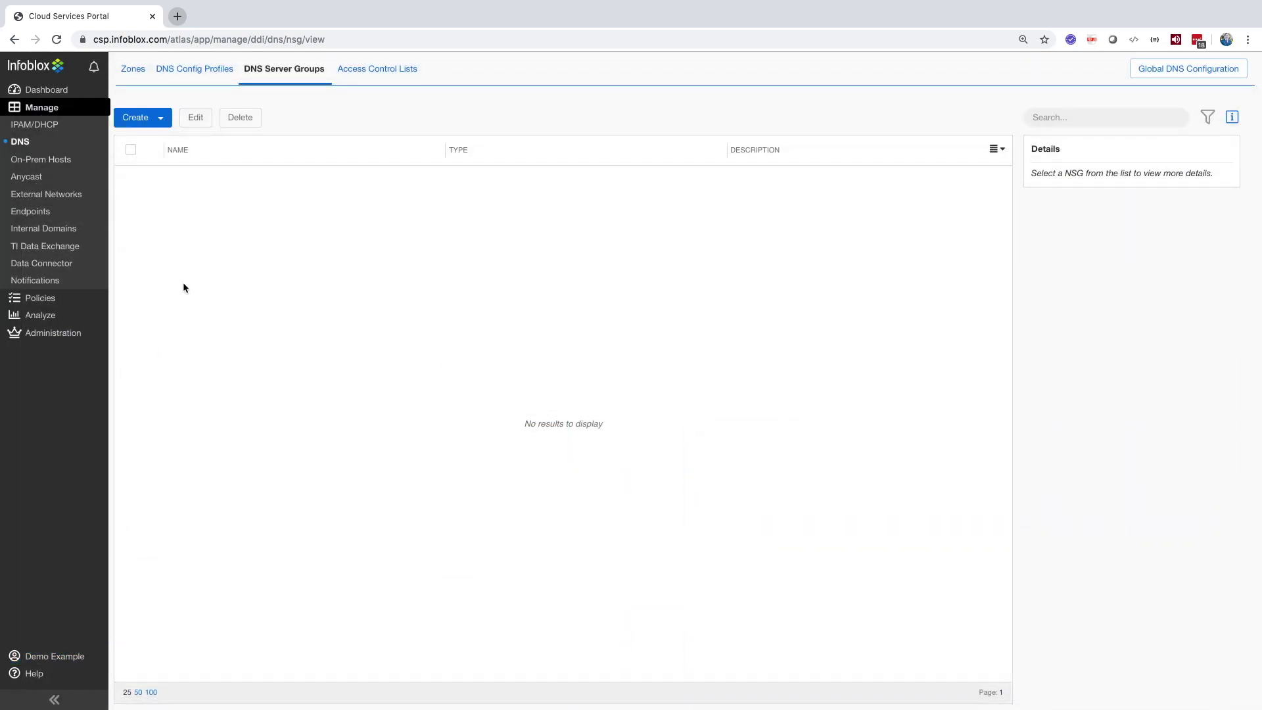
pyautogui.click(367, 75)
# Step: Preview a named ACL entry as Any Address/Network, IPv4 Address, IPv4 Network and Named ACL, then discard it
pyautogui.click(186, 120)
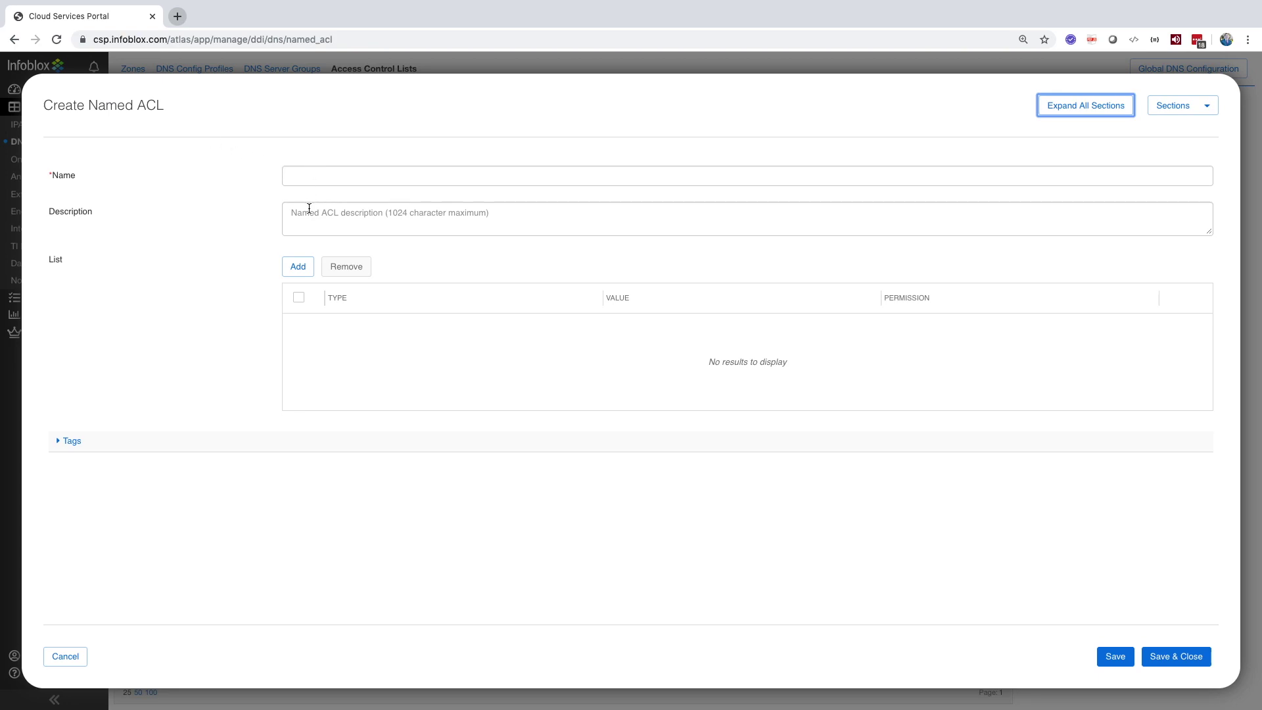
pyautogui.click(299, 268)
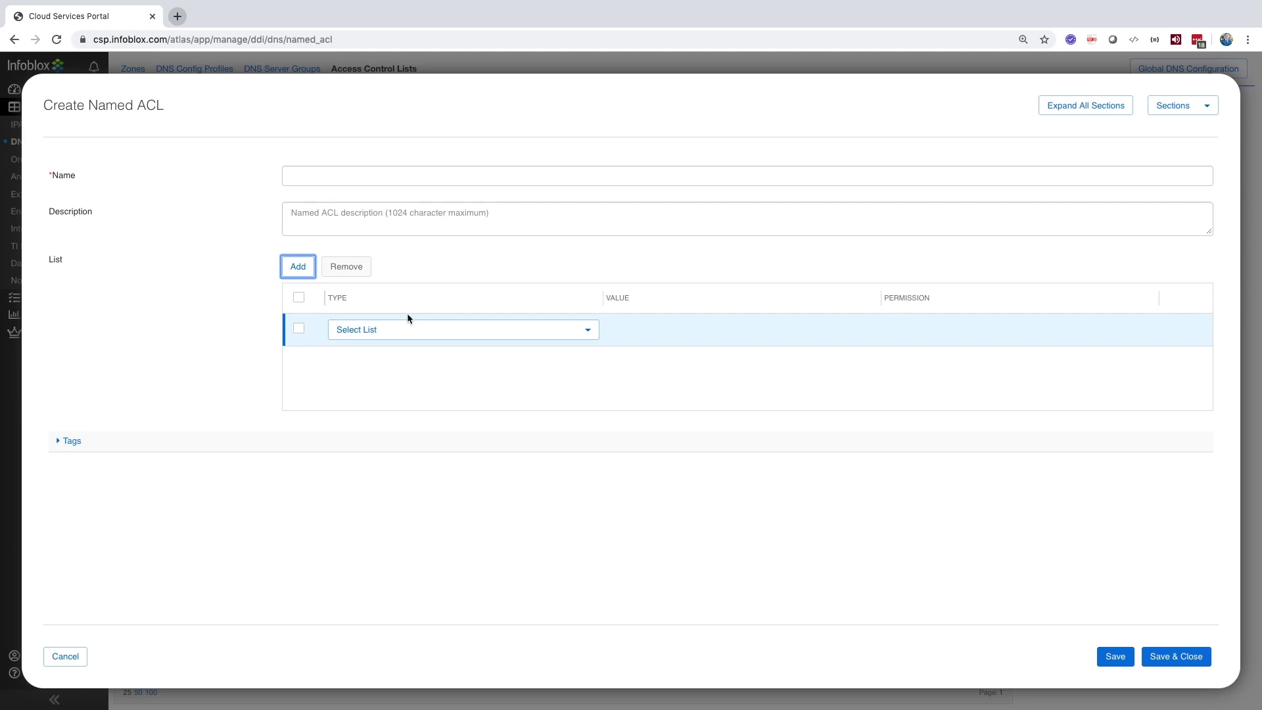
pyautogui.click(403, 331)
pyautogui.click(393, 351)
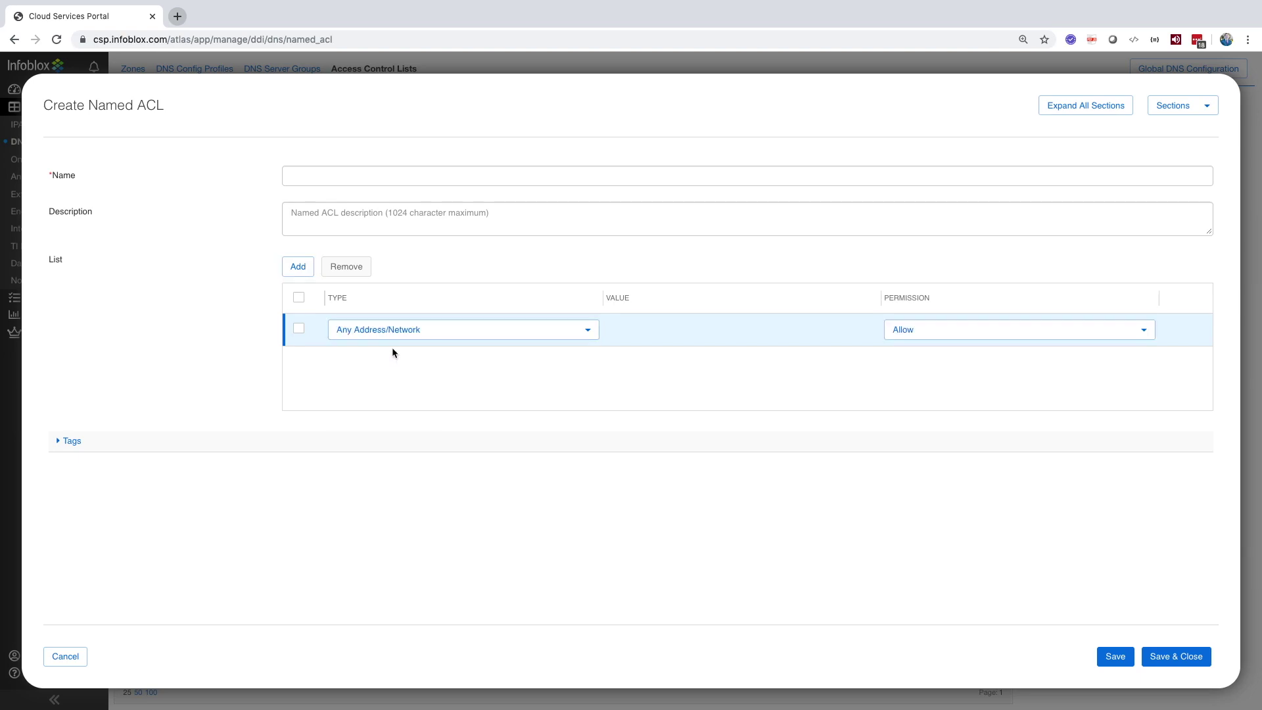
pyautogui.click(396, 335)
pyautogui.click(390, 369)
pyautogui.click(408, 331)
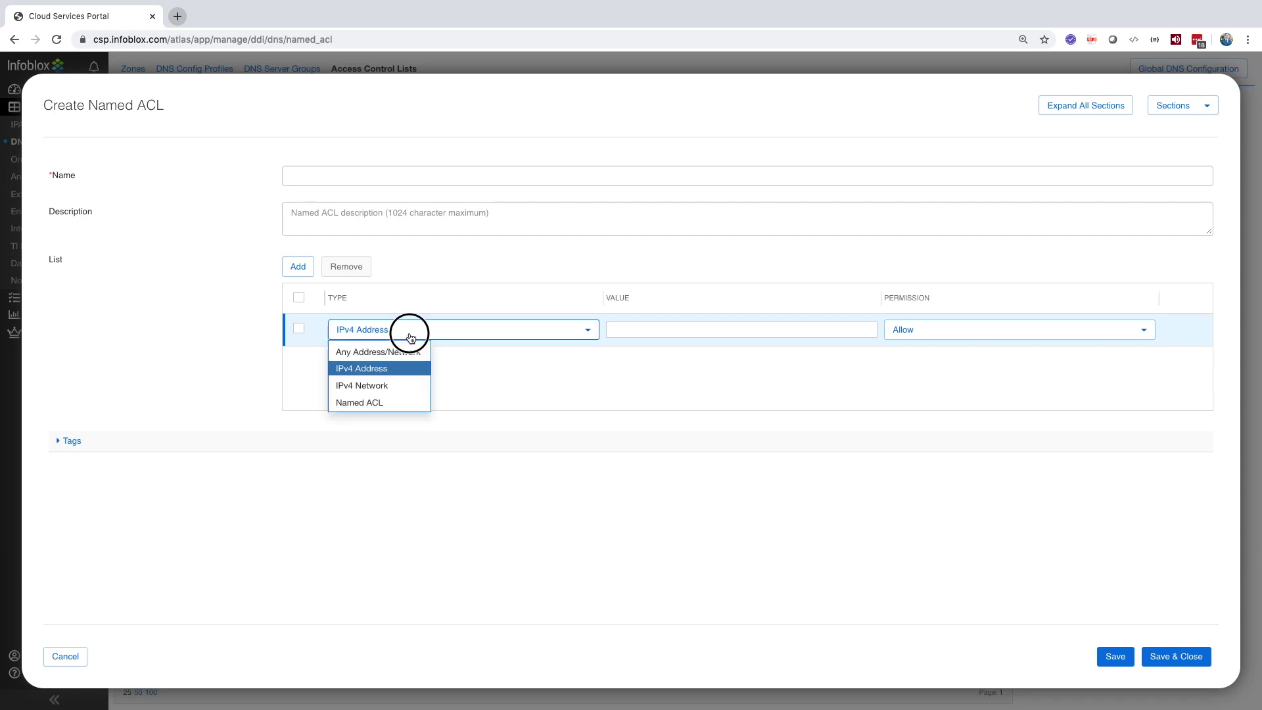
pyautogui.click(393, 385)
pyautogui.click(421, 330)
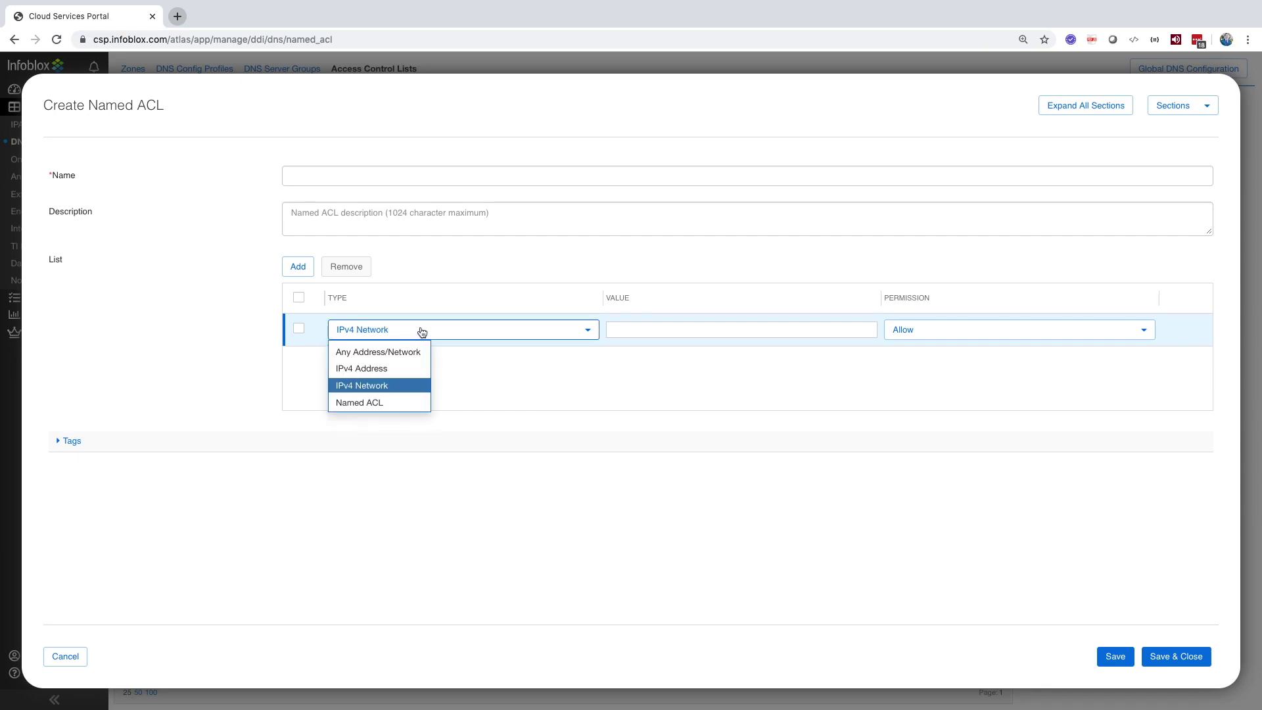
pyautogui.click(393, 403)
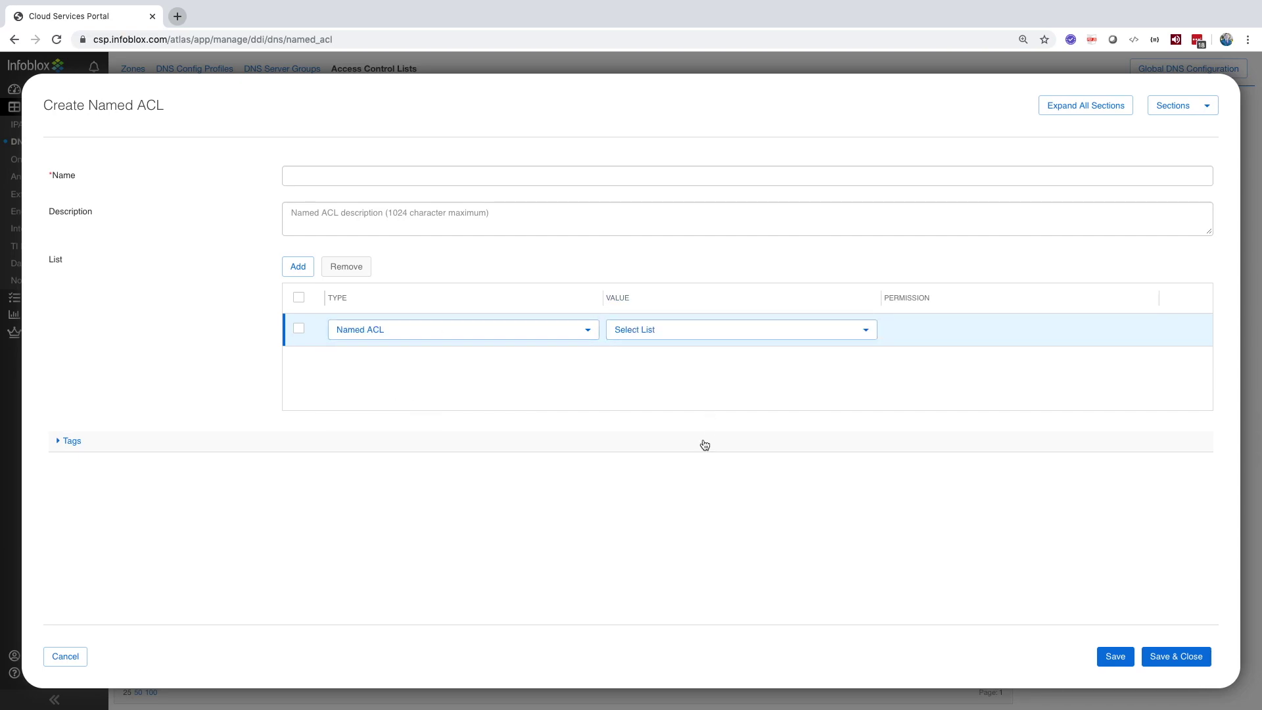
pyautogui.click(65, 656)
# Step: Start a new on-prem host from the On-Prem Hosts list and reveal its applications and services
pyautogui.moveTo(60, 654)
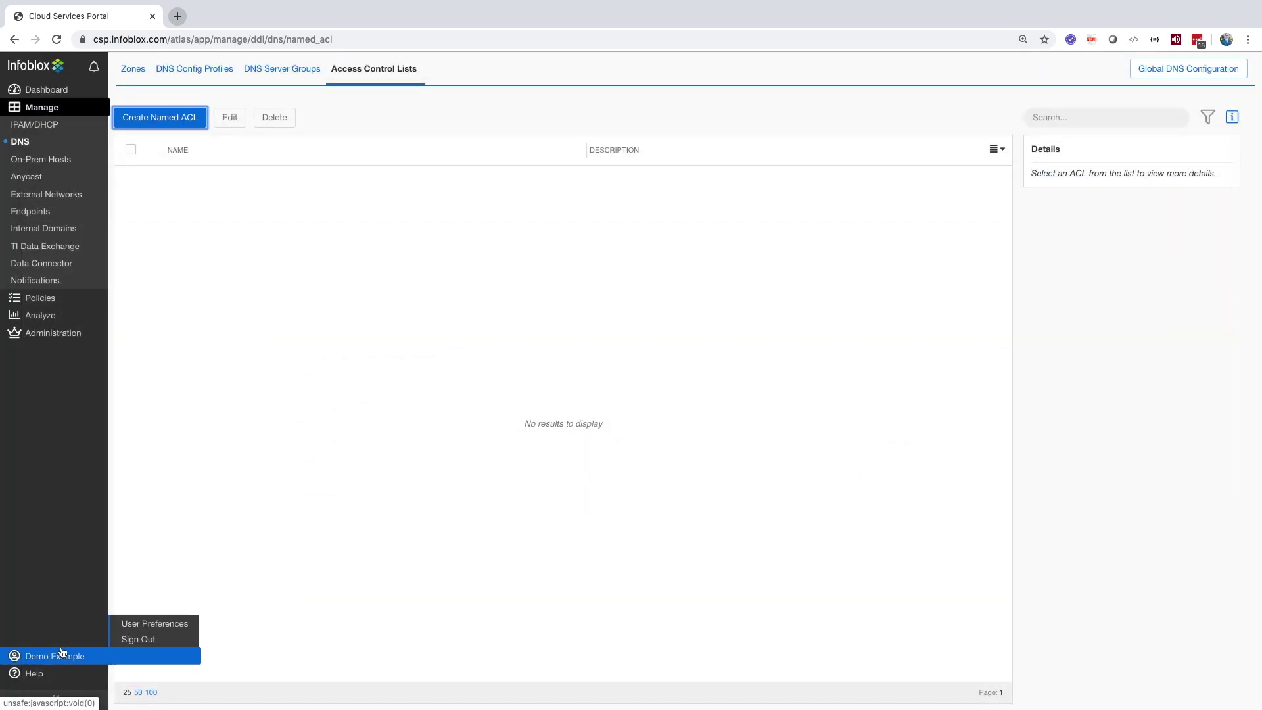
pyautogui.click(56, 161)
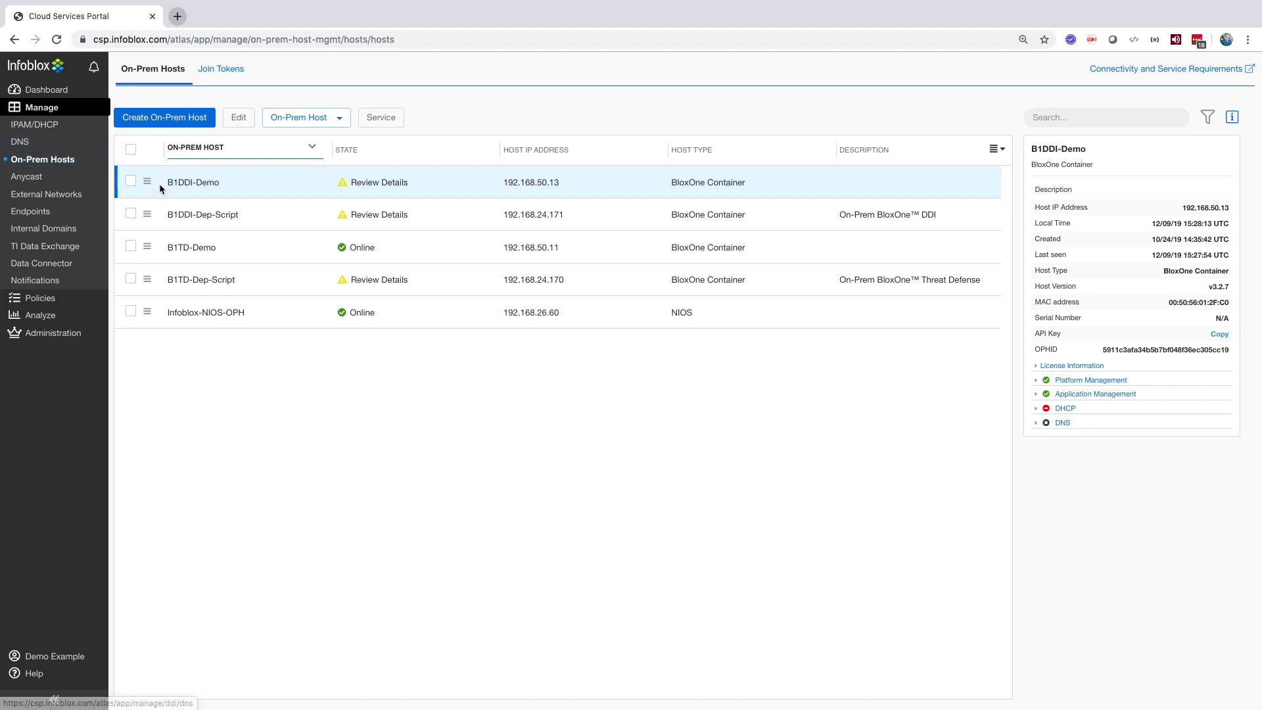
pyautogui.click(173, 121)
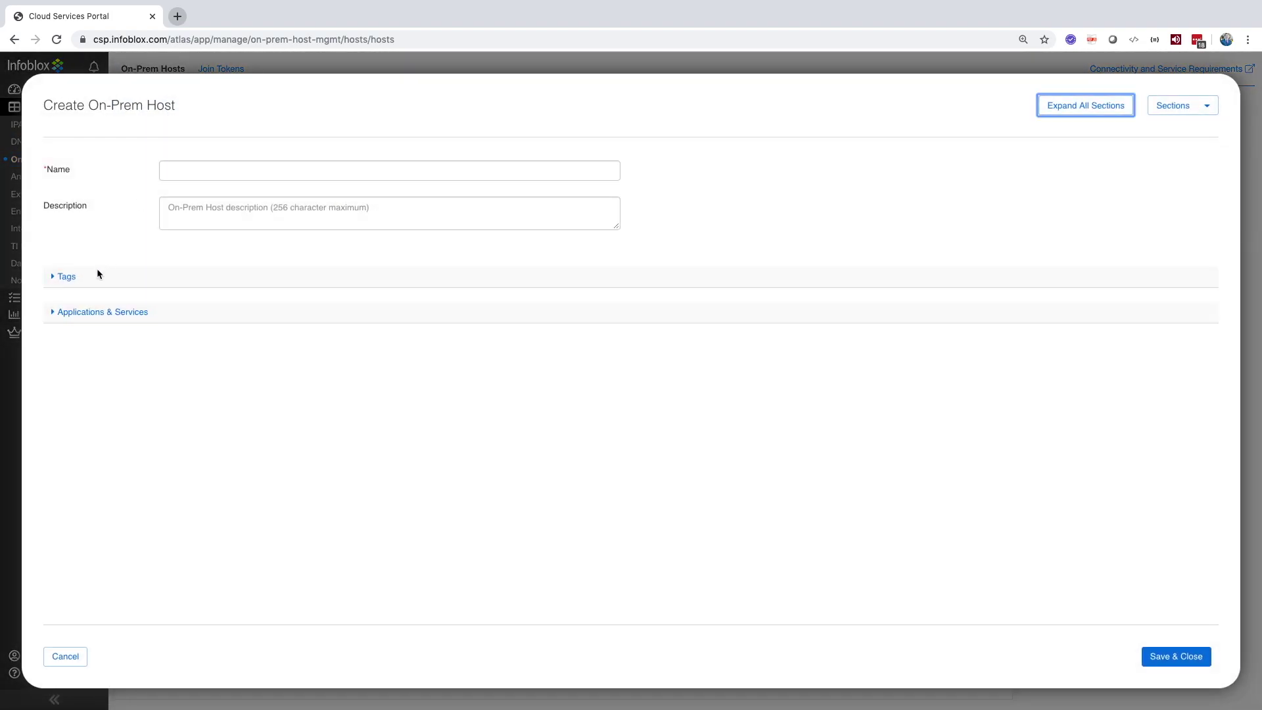
pyautogui.click(97, 311)
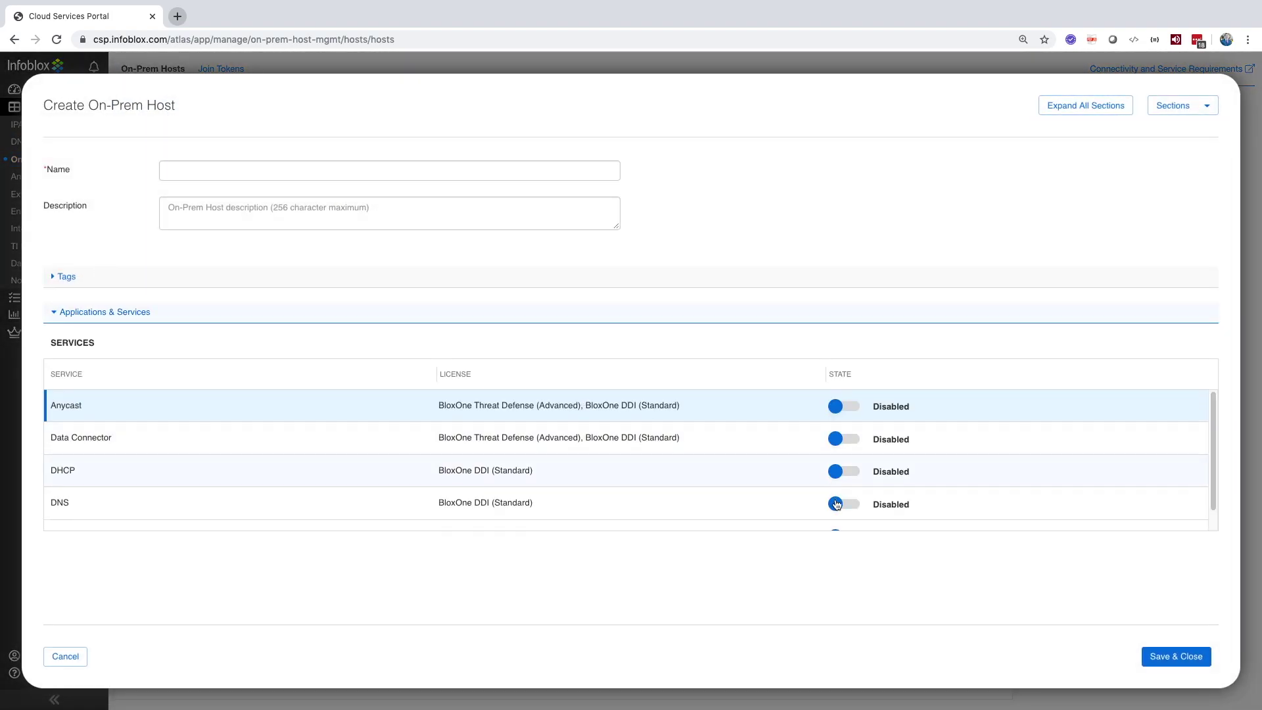
# Step: Enable DNS, DHCP, Data Connector and Anycast, discard the host, and view Join Tokens
pyautogui.click(837, 505)
pyautogui.click(837, 471)
pyautogui.click(842, 440)
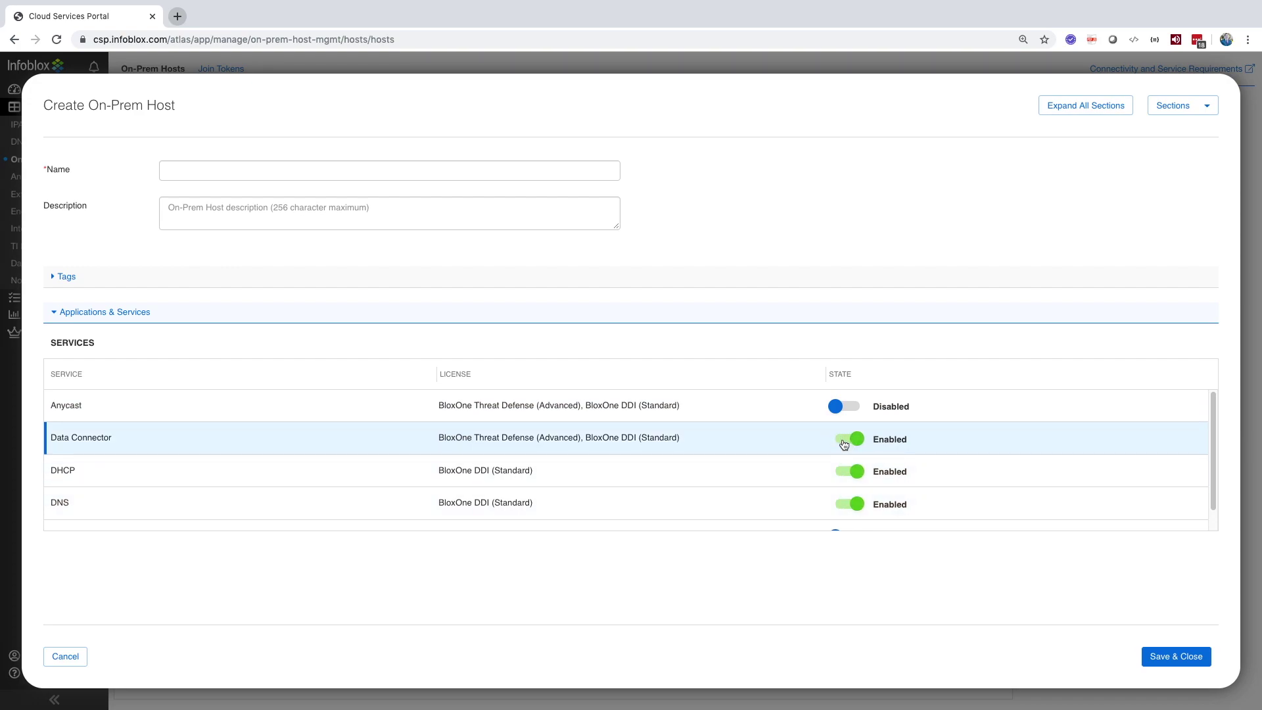
pyautogui.click(845, 407)
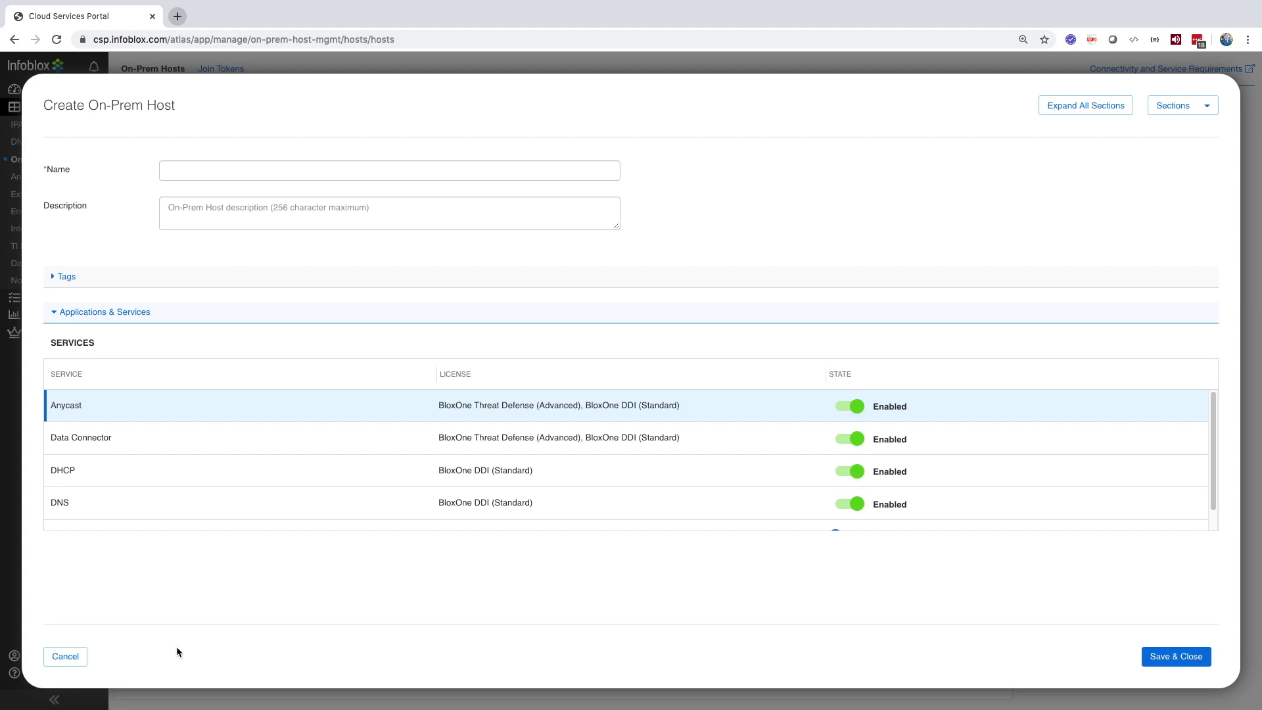
pyautogui.click(63, 657)
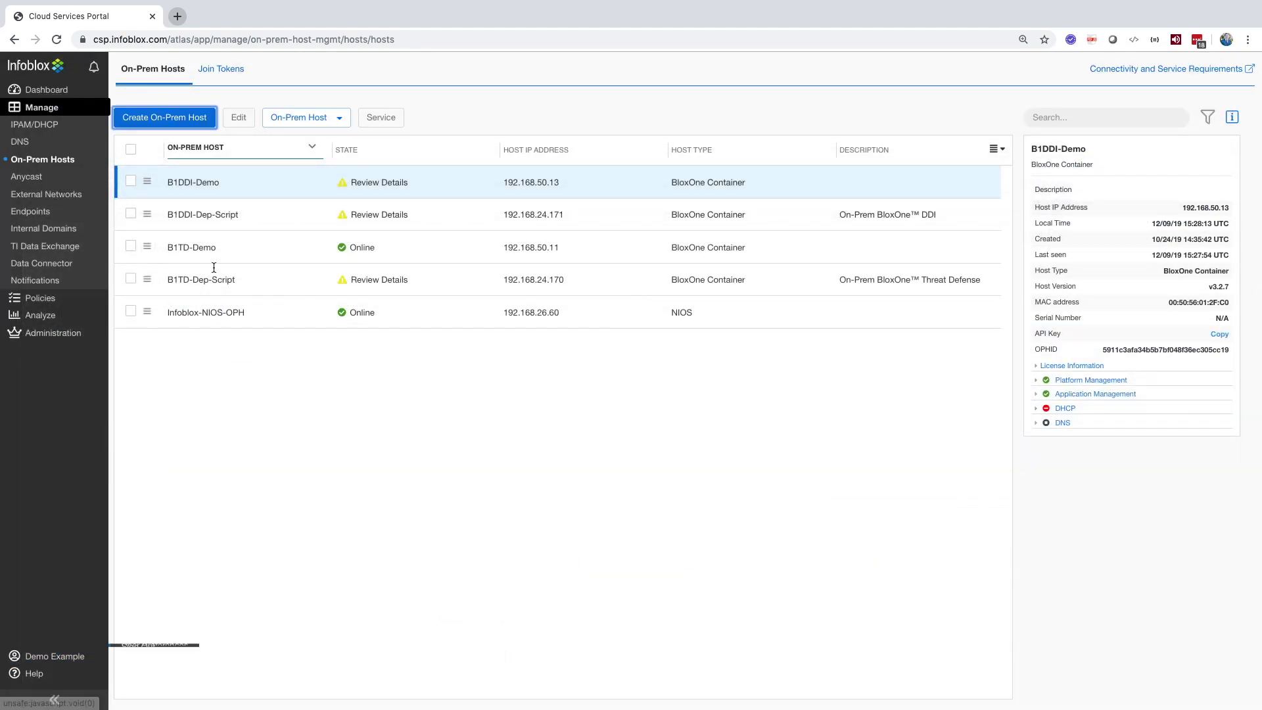
pyautogui.click(221, 69)
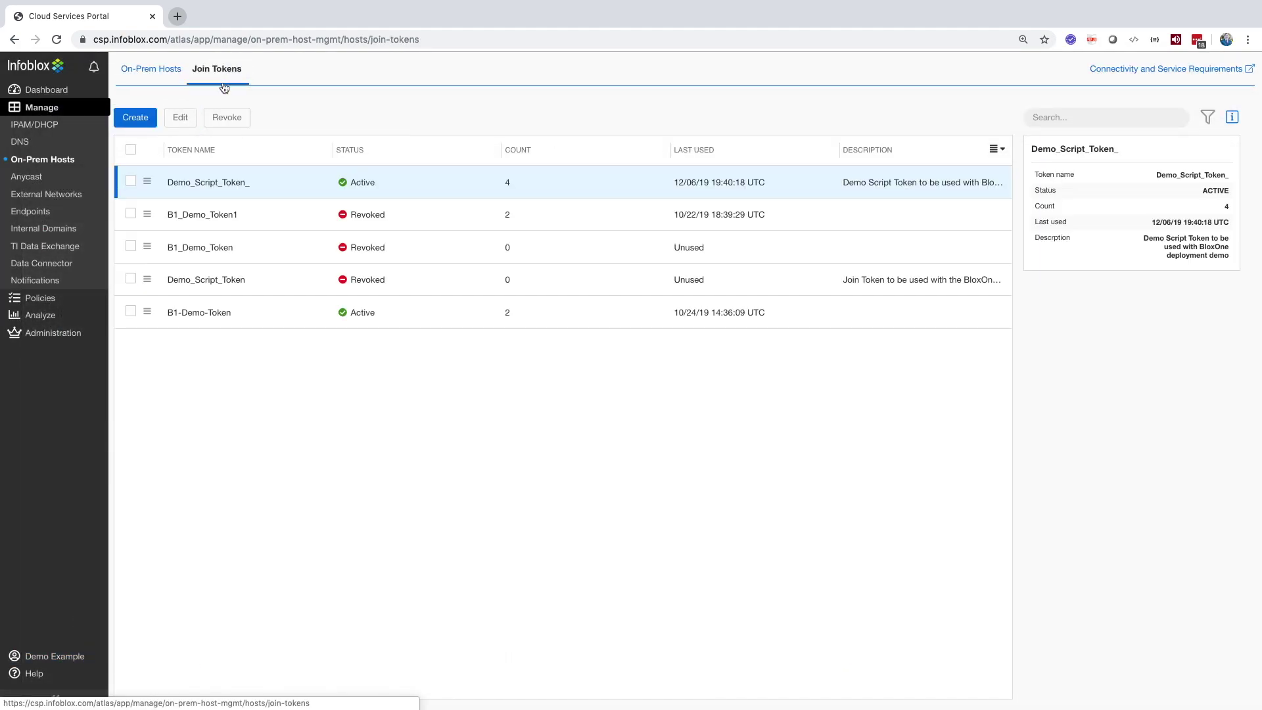
pyautogui.click(134, 122)
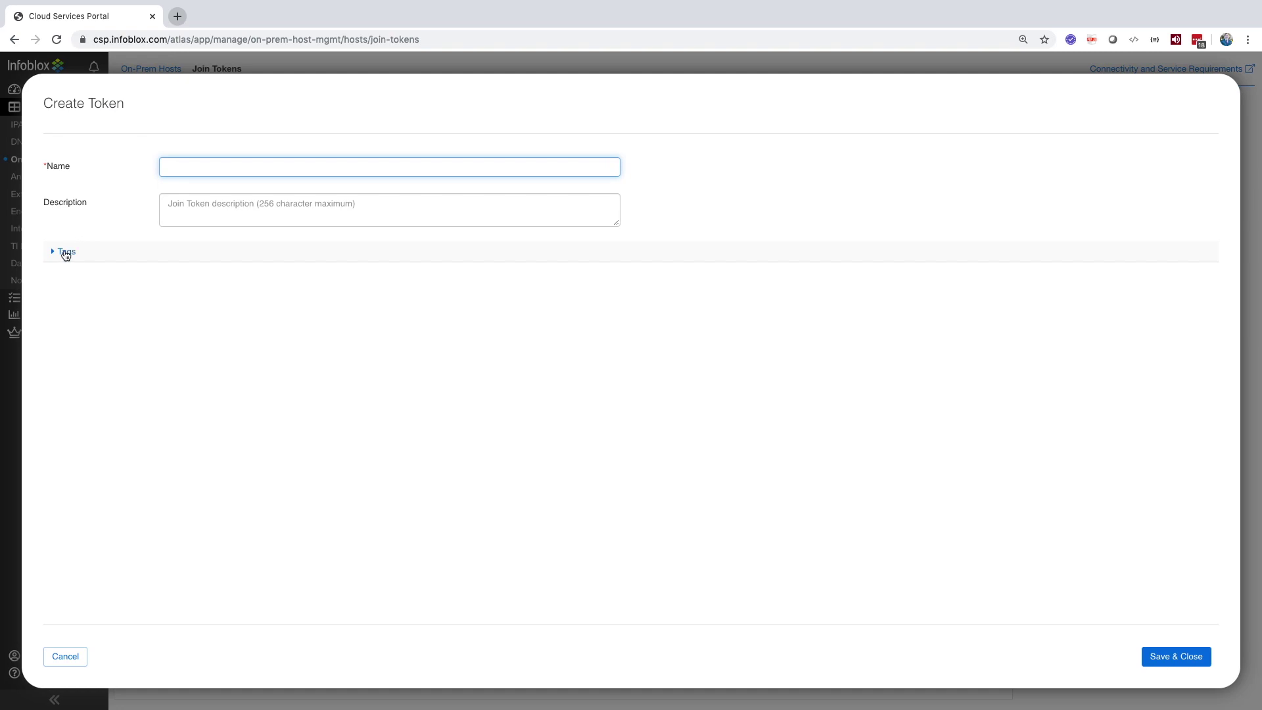
pyautogui.click(65, 254)
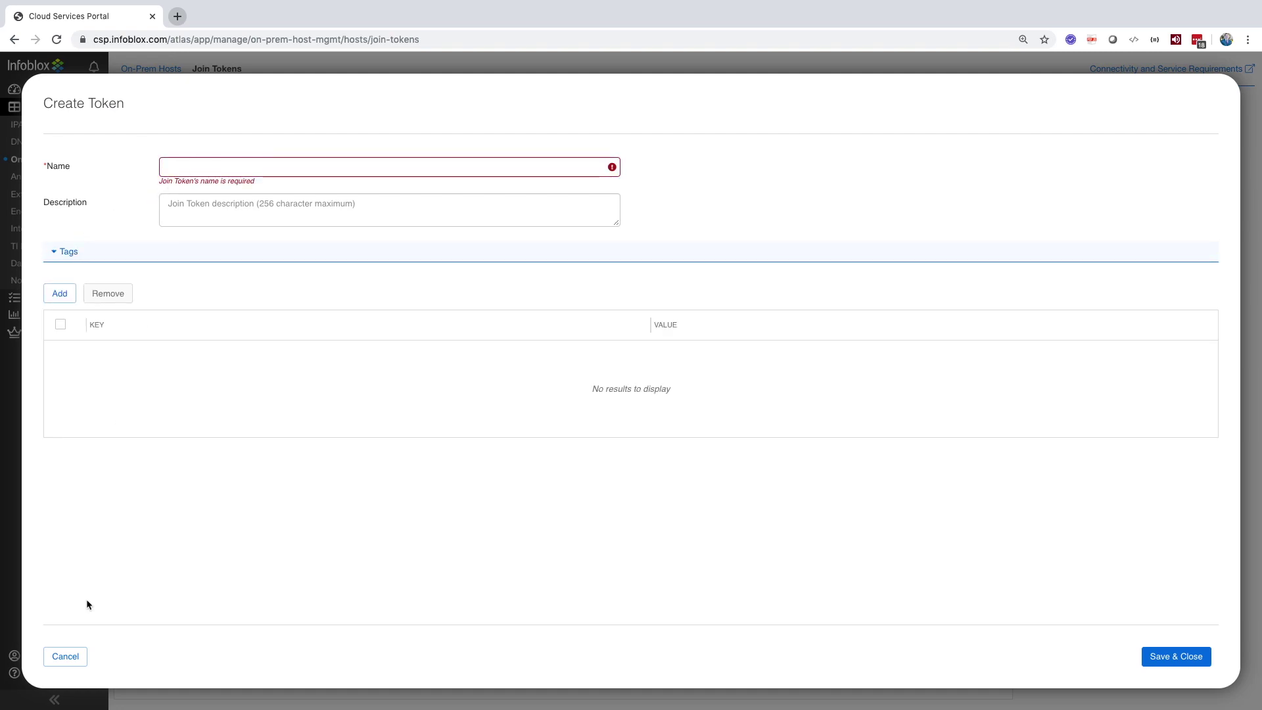
pyautogui.click(75, 656)
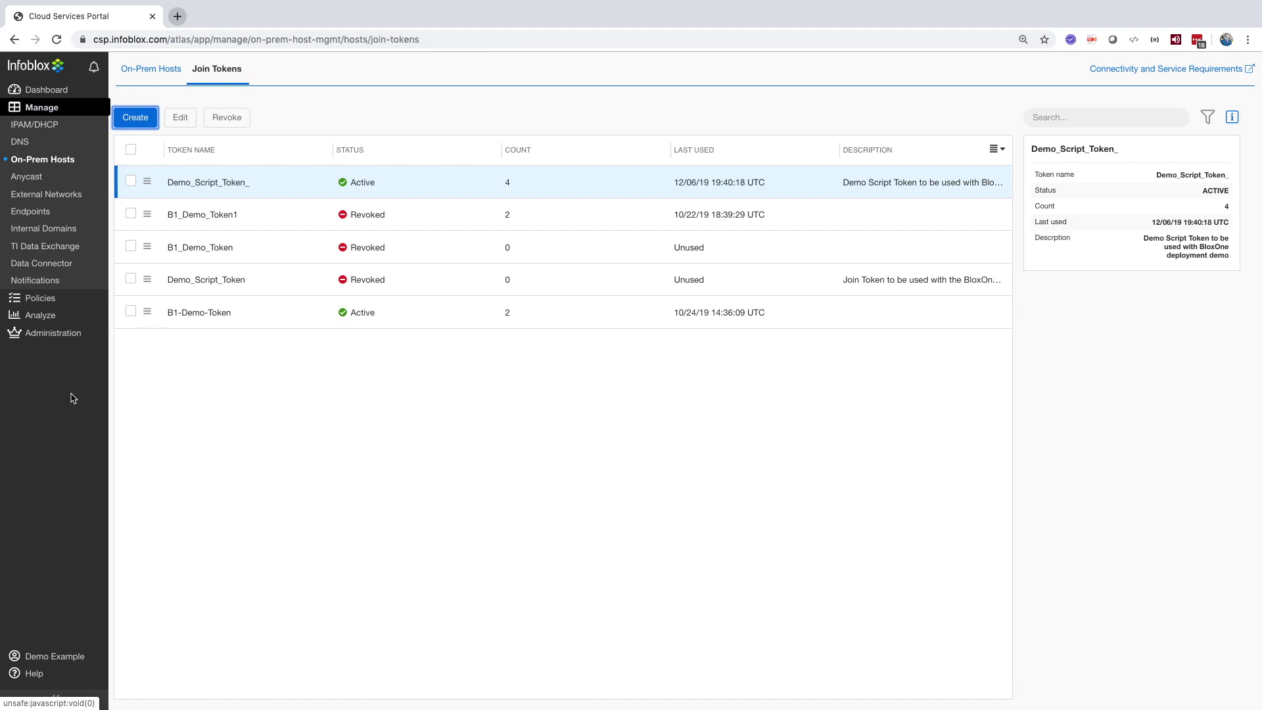
# Step: Start a new anycast configuration on the Anycast page with its service set to DNS
pyautogui.click(46, 176)
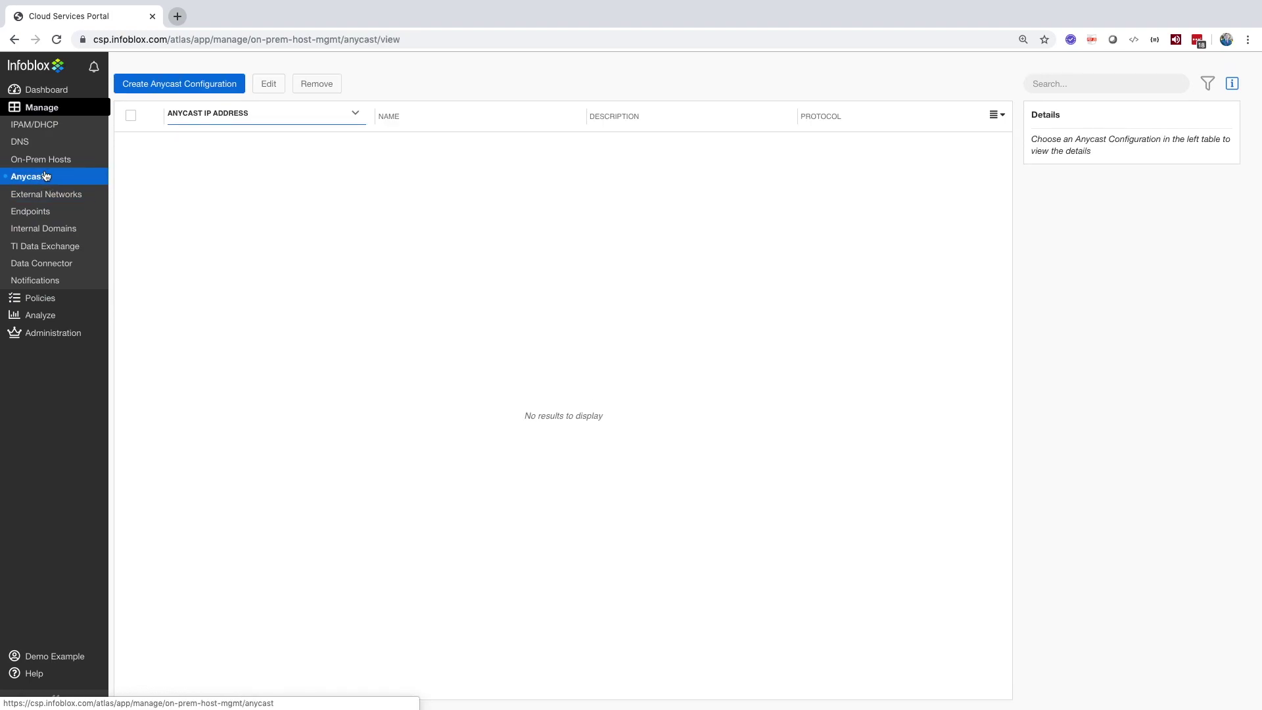
pyautogui.click(186, 86)
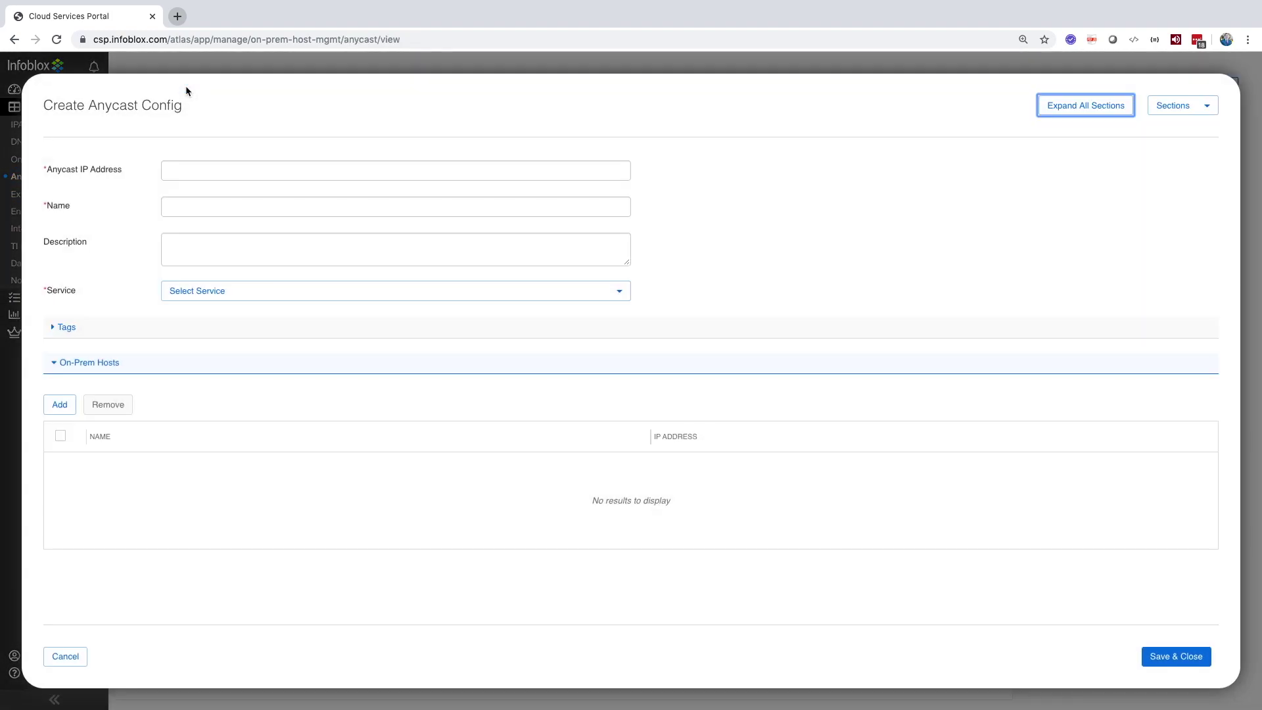
pyautogui.click(196, 171)
pyautogui.click(193, 206)
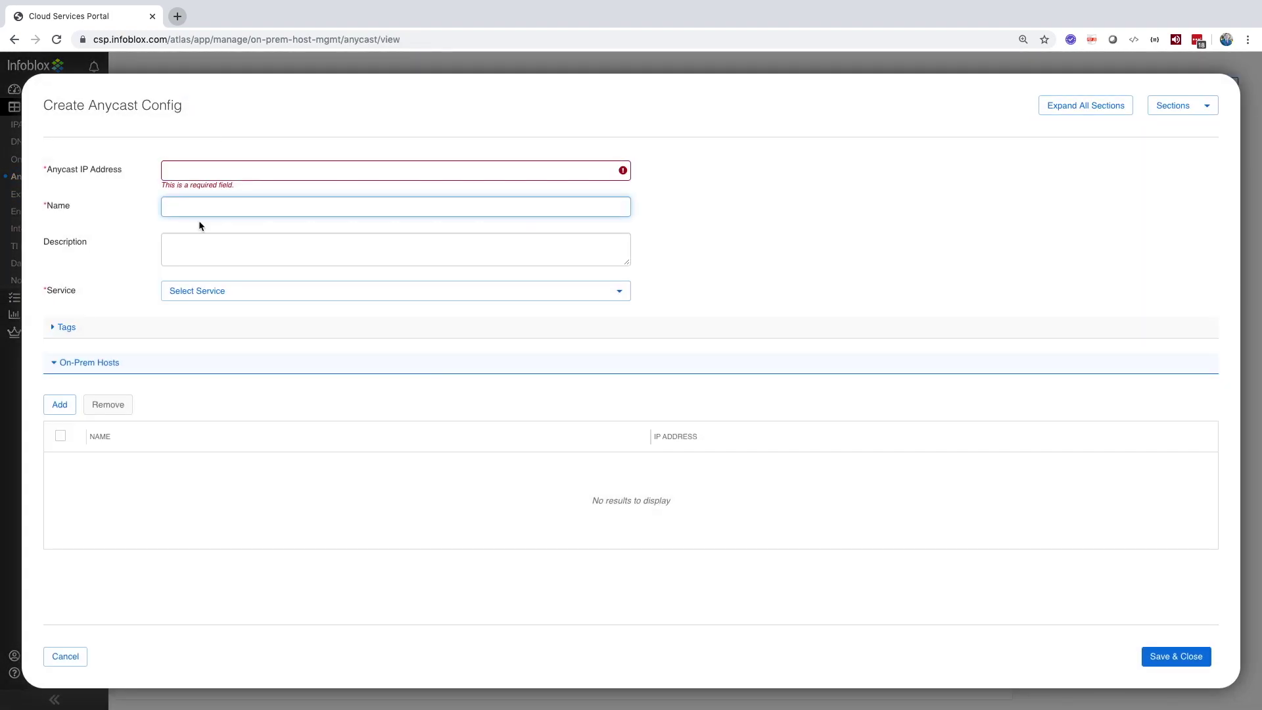
pyautogui.click(217, 293)
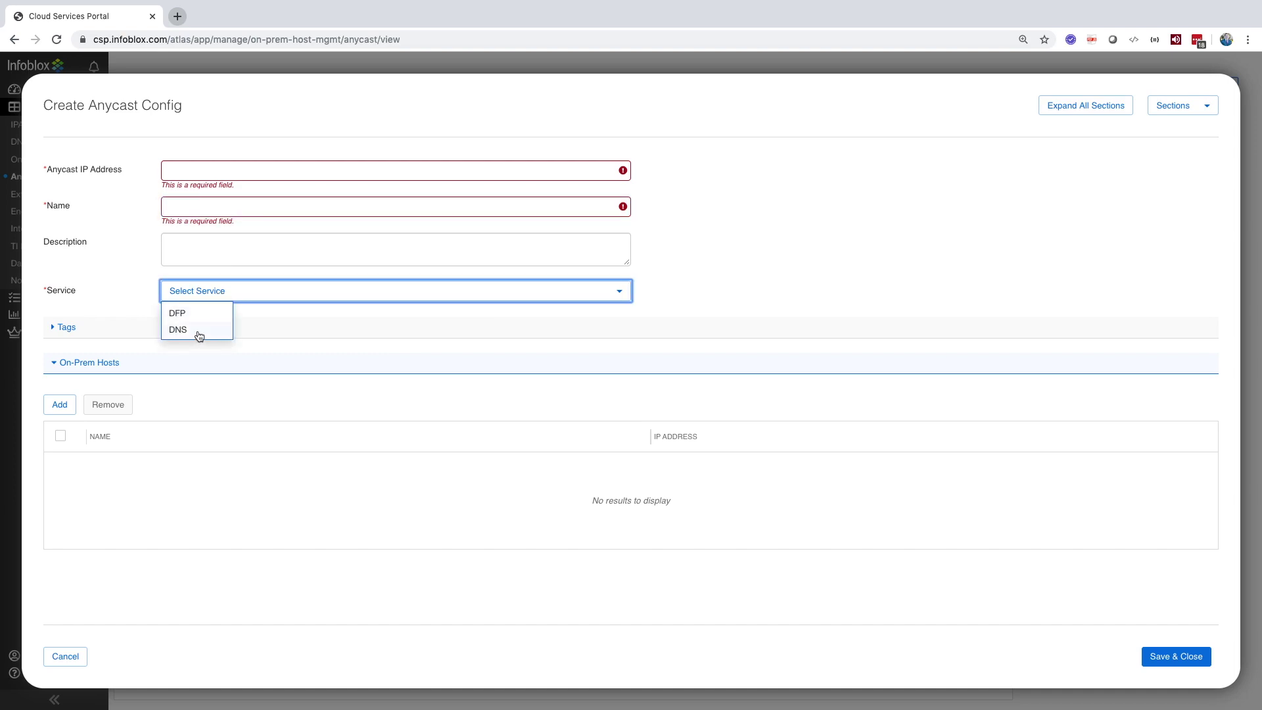
pyautogui.click(199, 333)
# Step: Add host rows B1DDI-Demo, B1TD-Dep-Script and B1TD-Demo, then discard the configuration
pyautogui.click(59, 404)
pyautogui.click(59, 404)
pyautogui.click(59, 404)
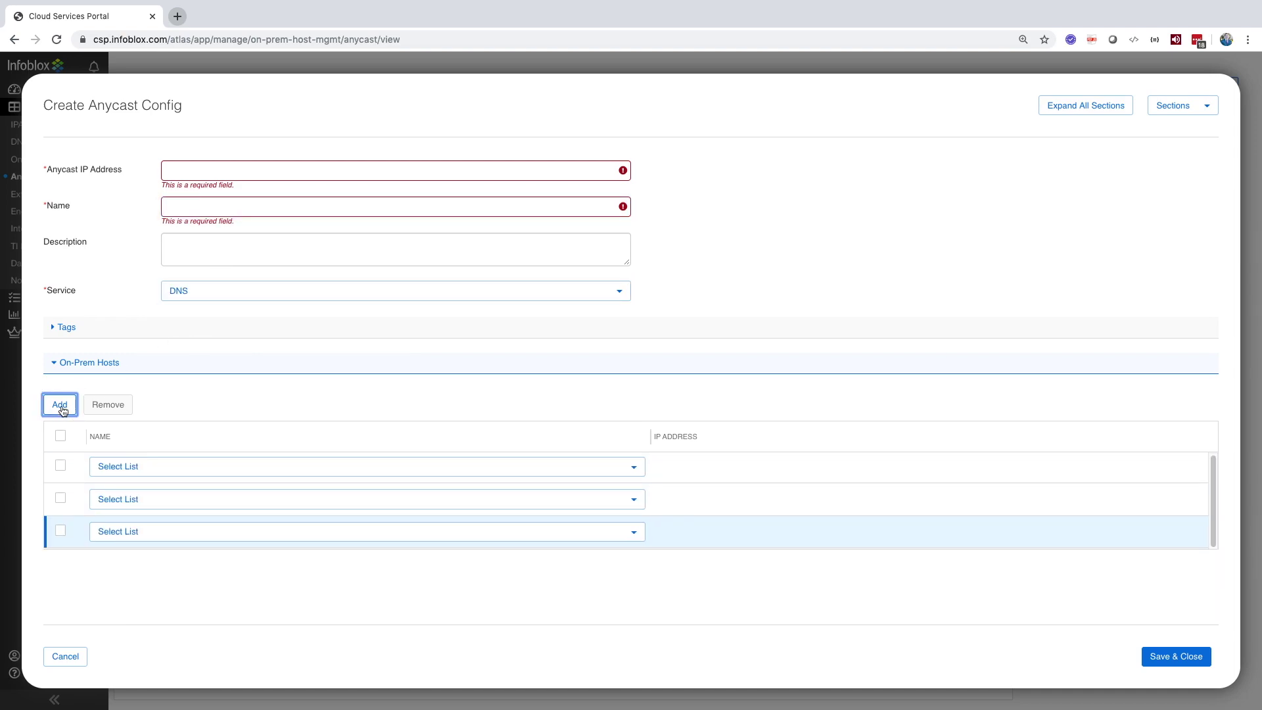
pyautogui.click(189, 467)
pyautogui.click(160, 523)
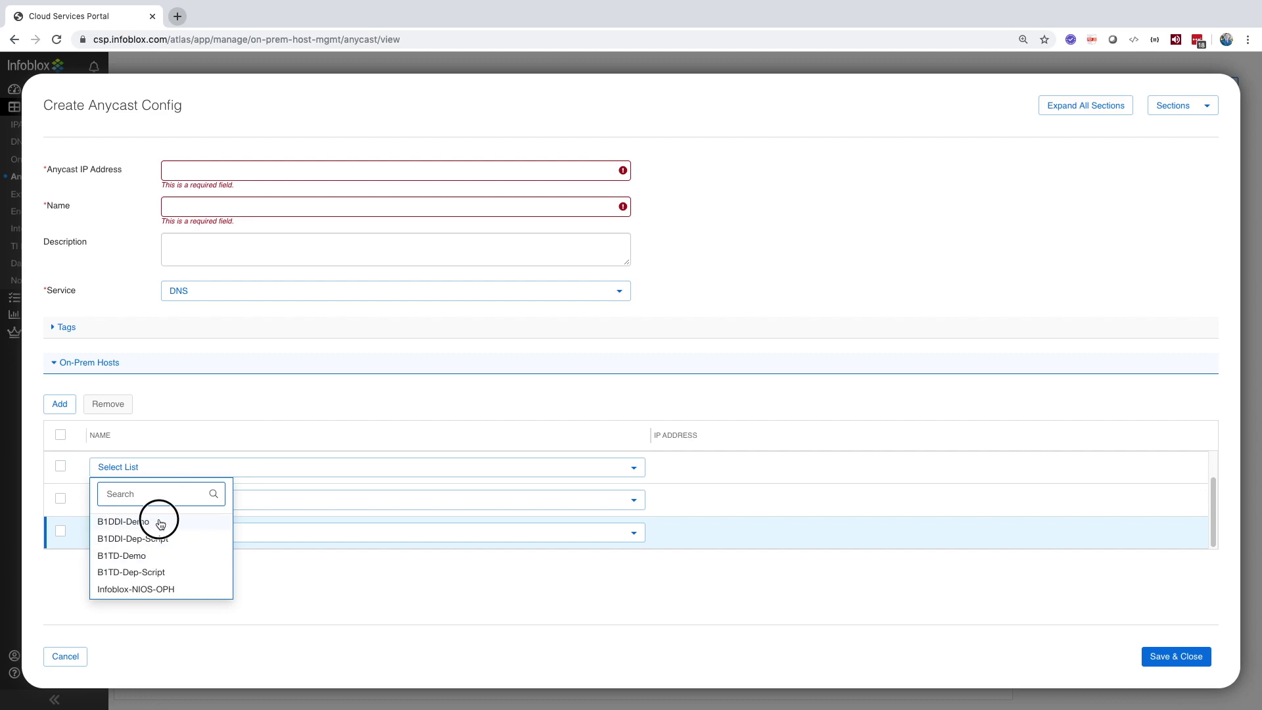
pyautogui.click(164, 508)
pyautogui.click(139, 569)
pyautogui.click(140, 530)
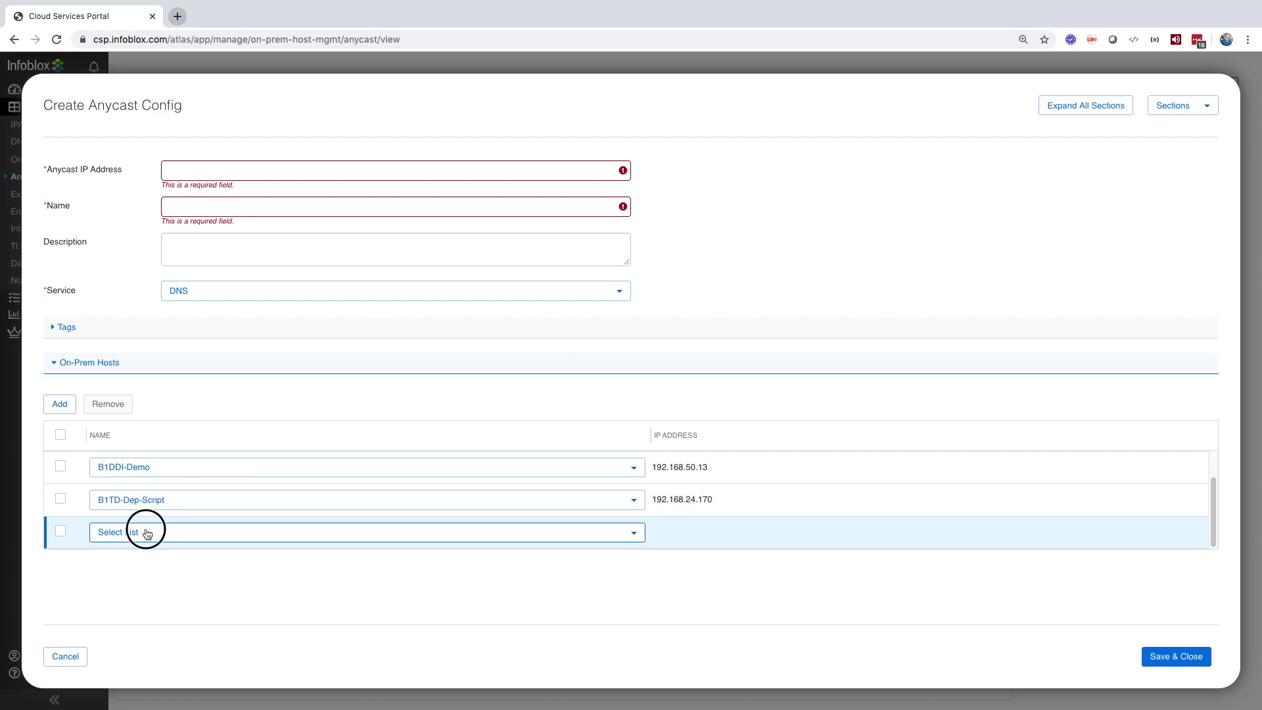
pyautogui.click(139, 605)
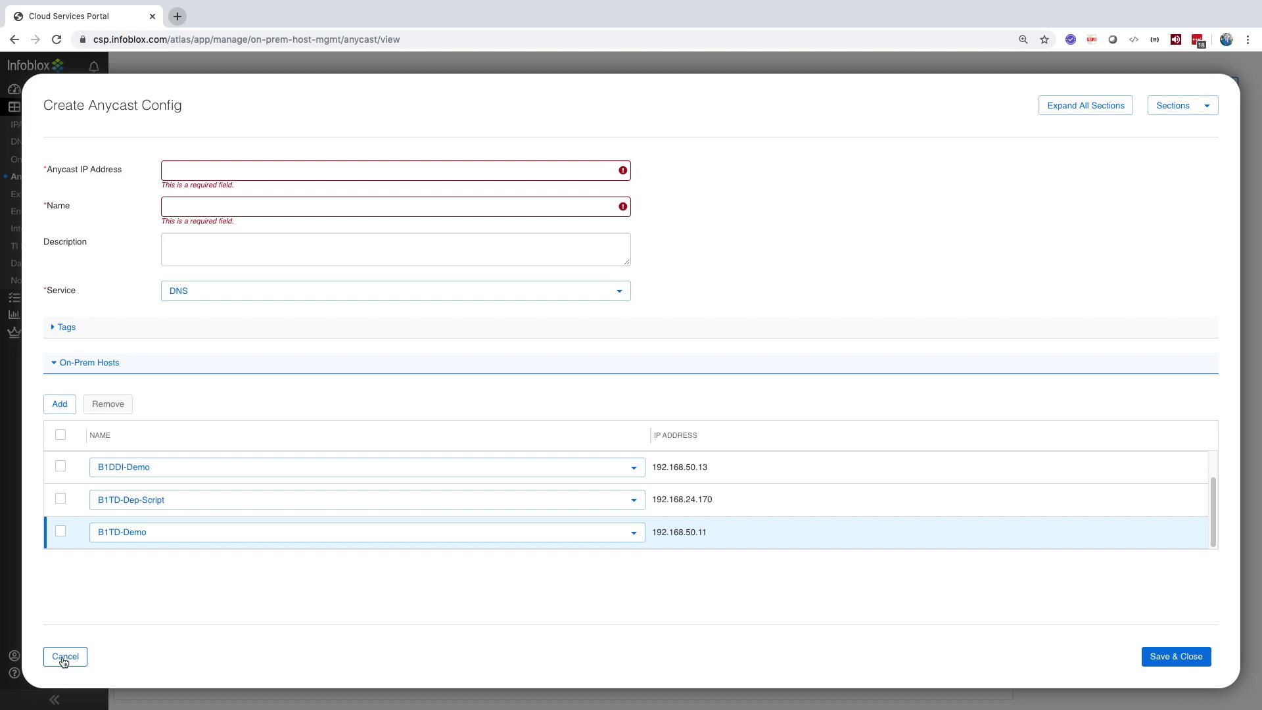
pyautogui.click(64, 657)
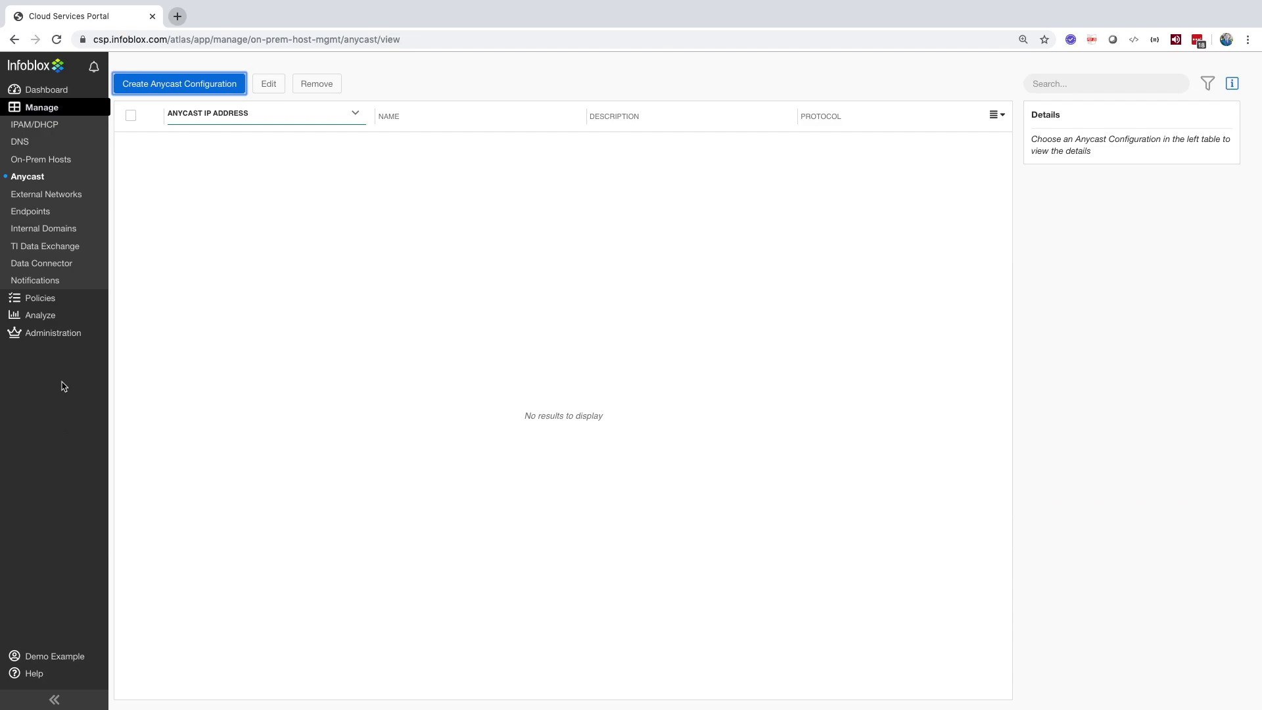
# Step: Open a new Data Connector traffic flow, expand its ETL, Destination and Source sections, then discard it
pyautogui.click(48, 264)
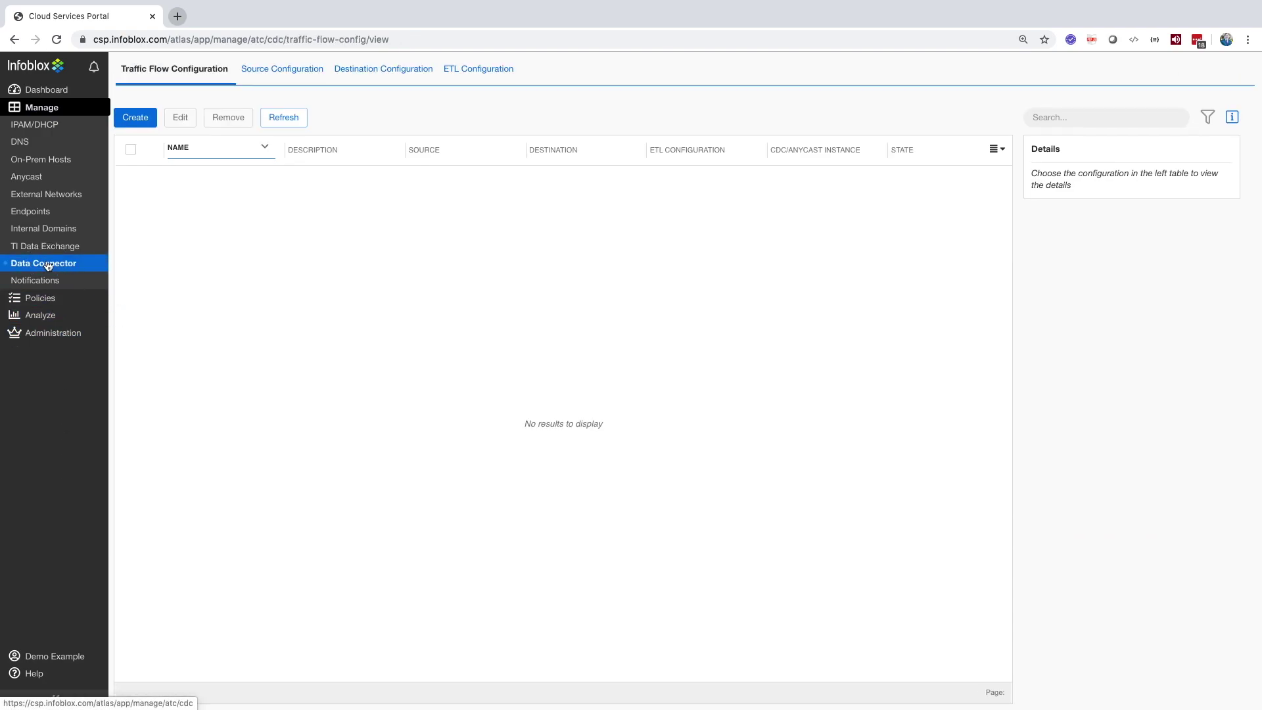
pyautogui.click(135, 117)
pyautogui.click(64, 432)
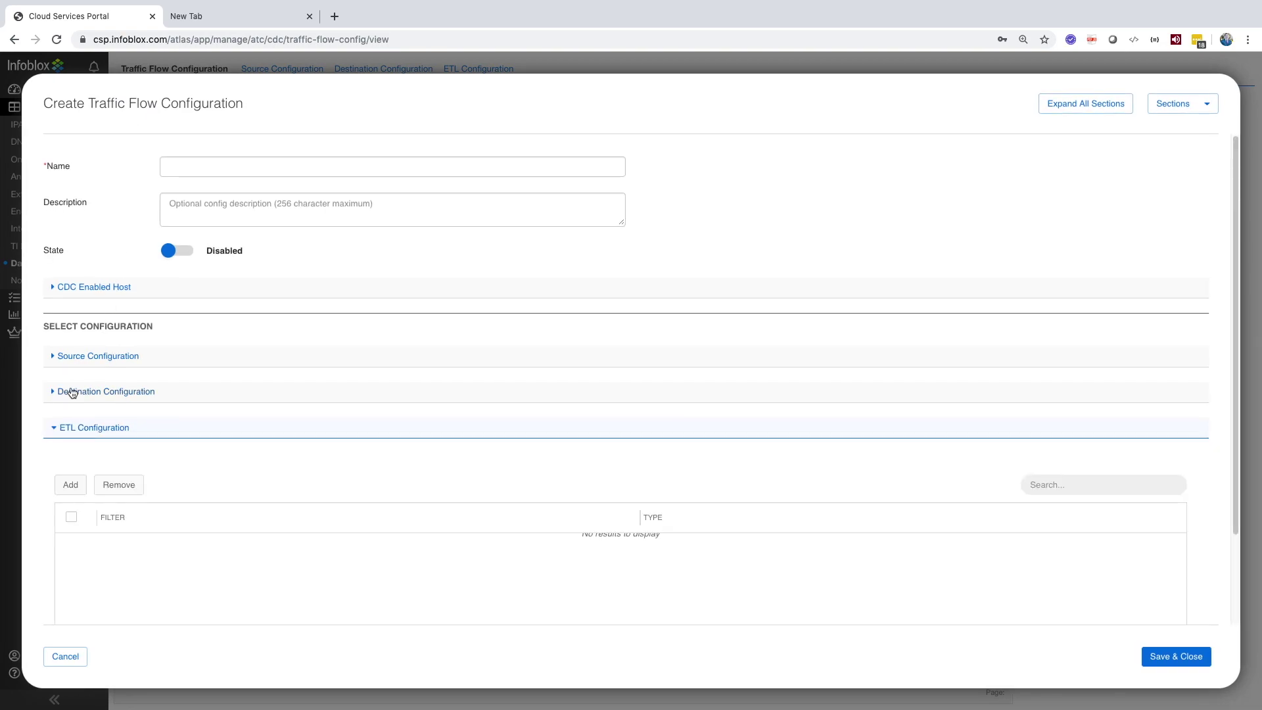
pyautogui.click(69, 394)
pyautogui.click(71, 362)
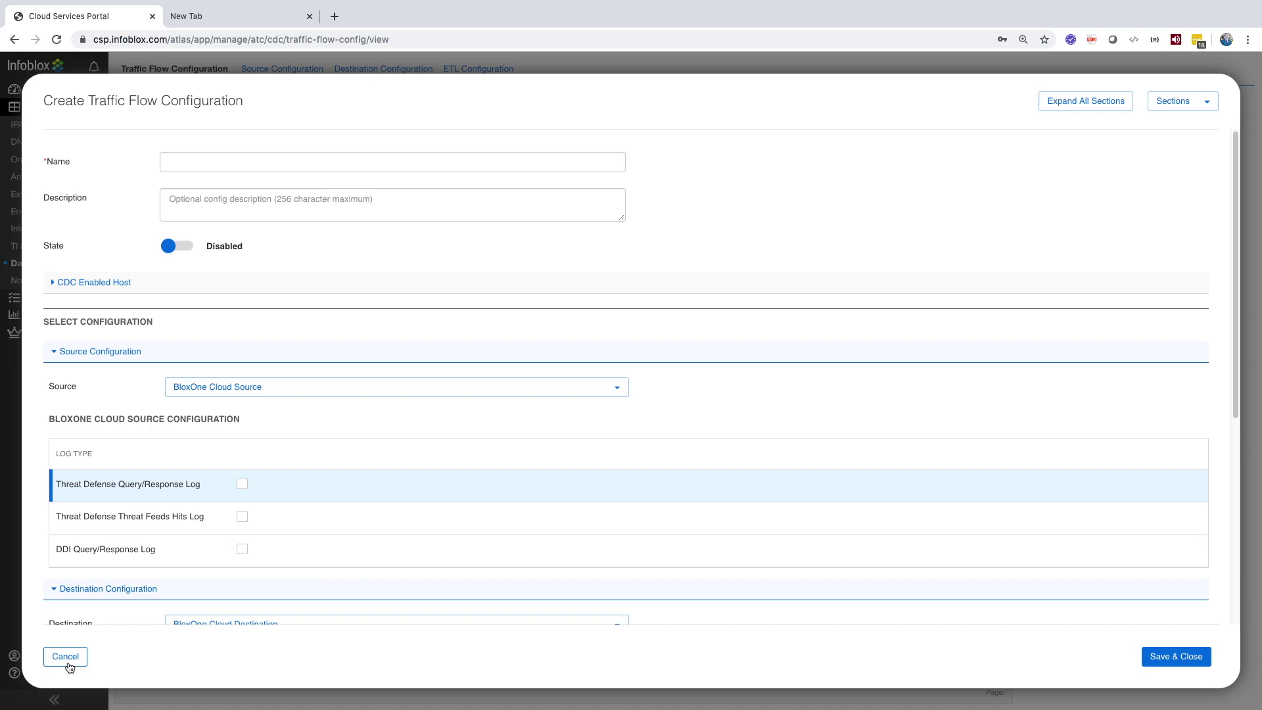
pyautogui.click(67, 663)
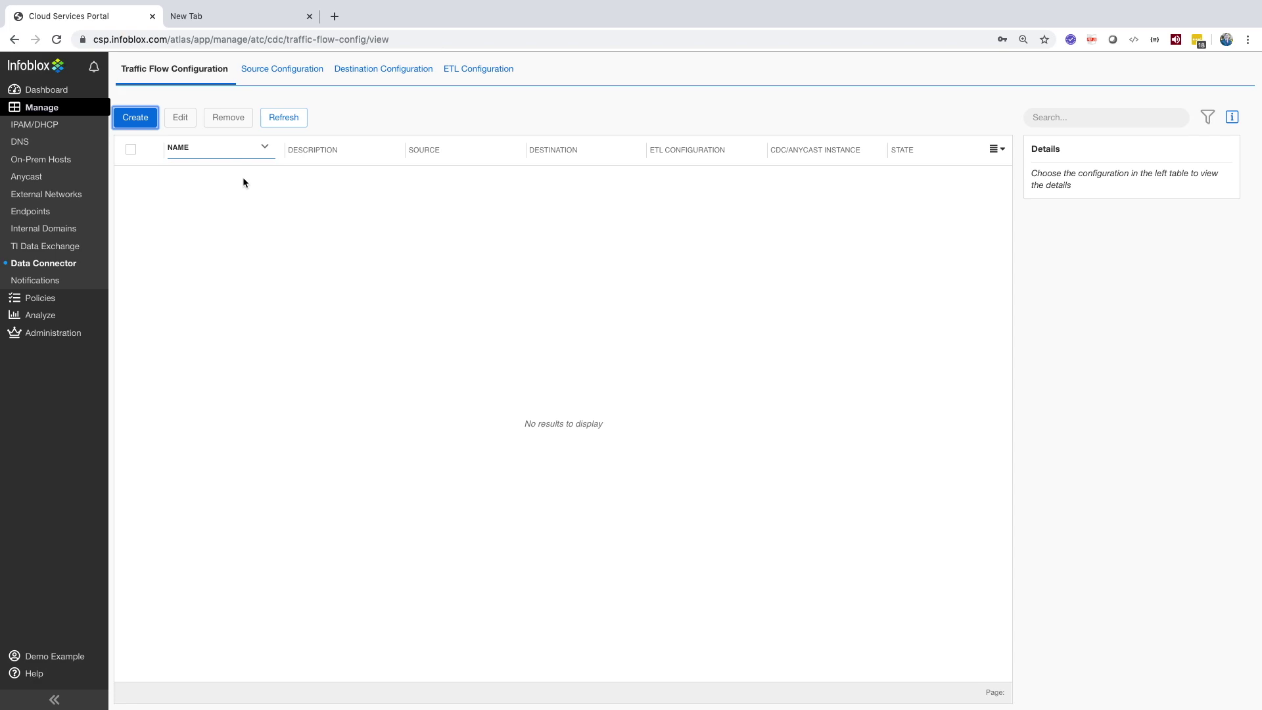
# Step: Preview a new NIOS source configuration from the Source Configuration list and discard it
pyautogui.click(282, 69)
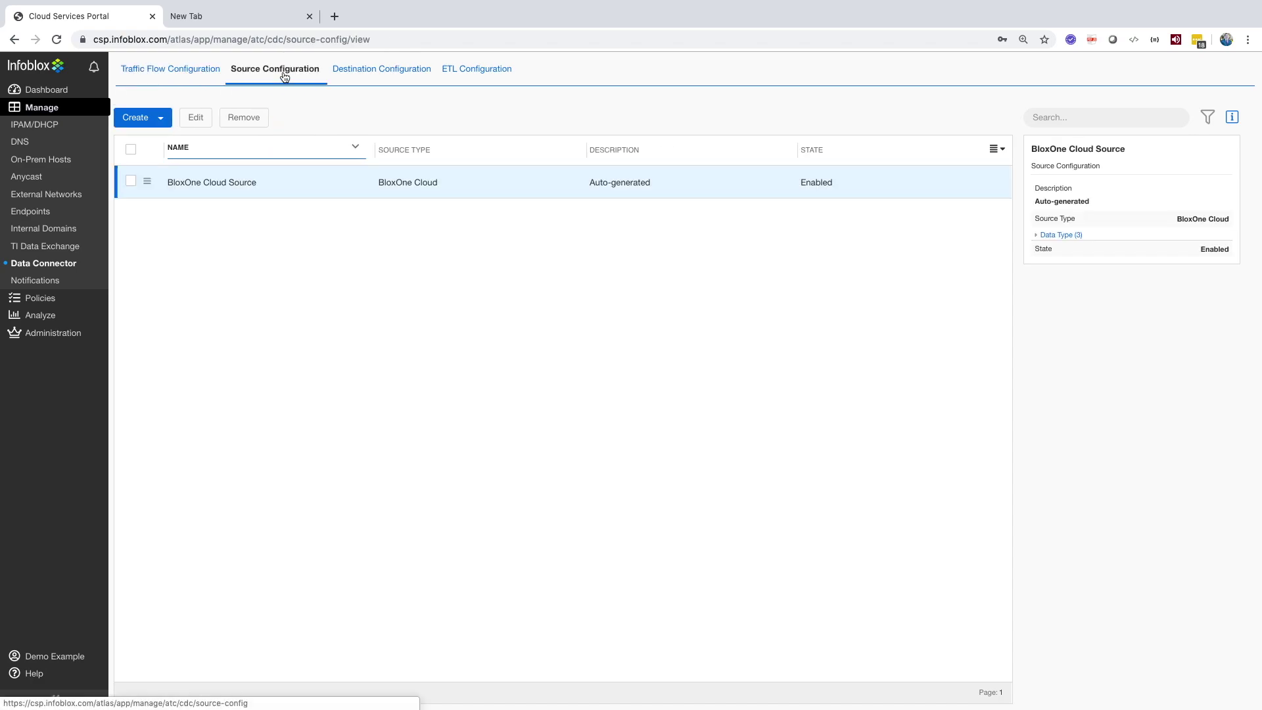
pyautogui.click(161, 120)
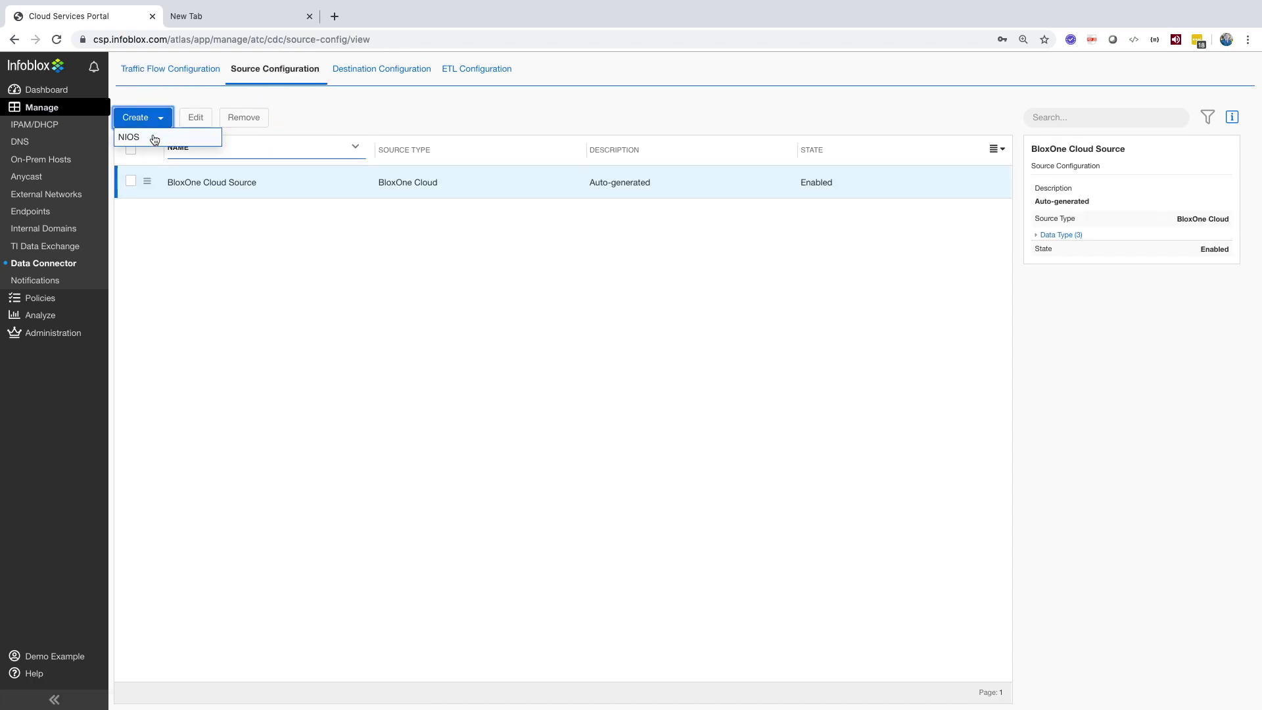
pyautogui.click(153, 134)
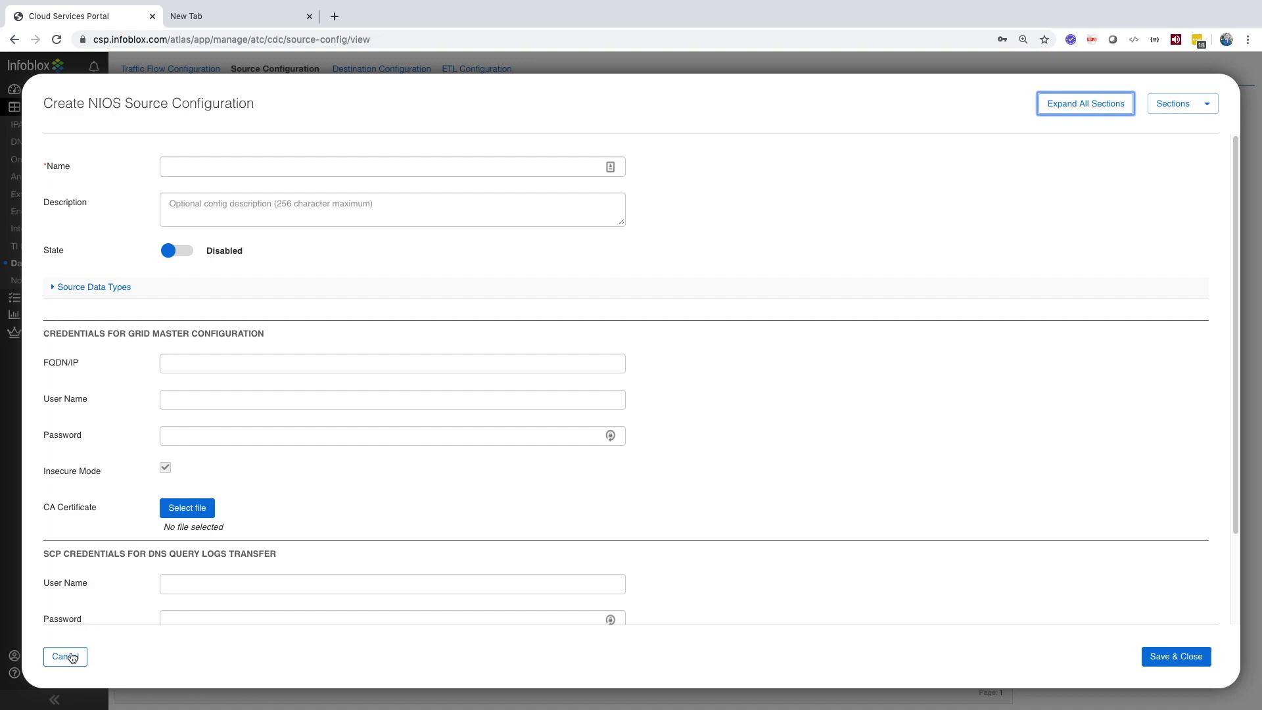
pyautogui.click(65, 657)
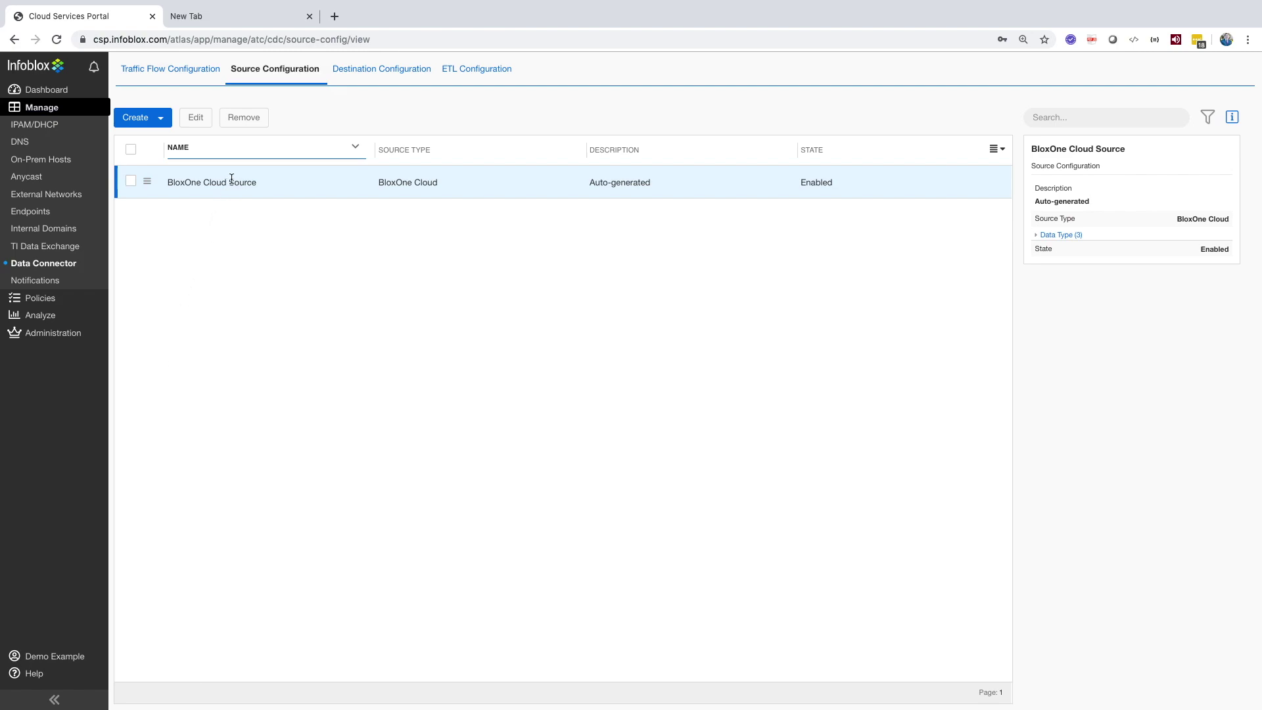
# Step: View the destination configurations and browse the destination types without creating one
pyautogui.click(373, 71)
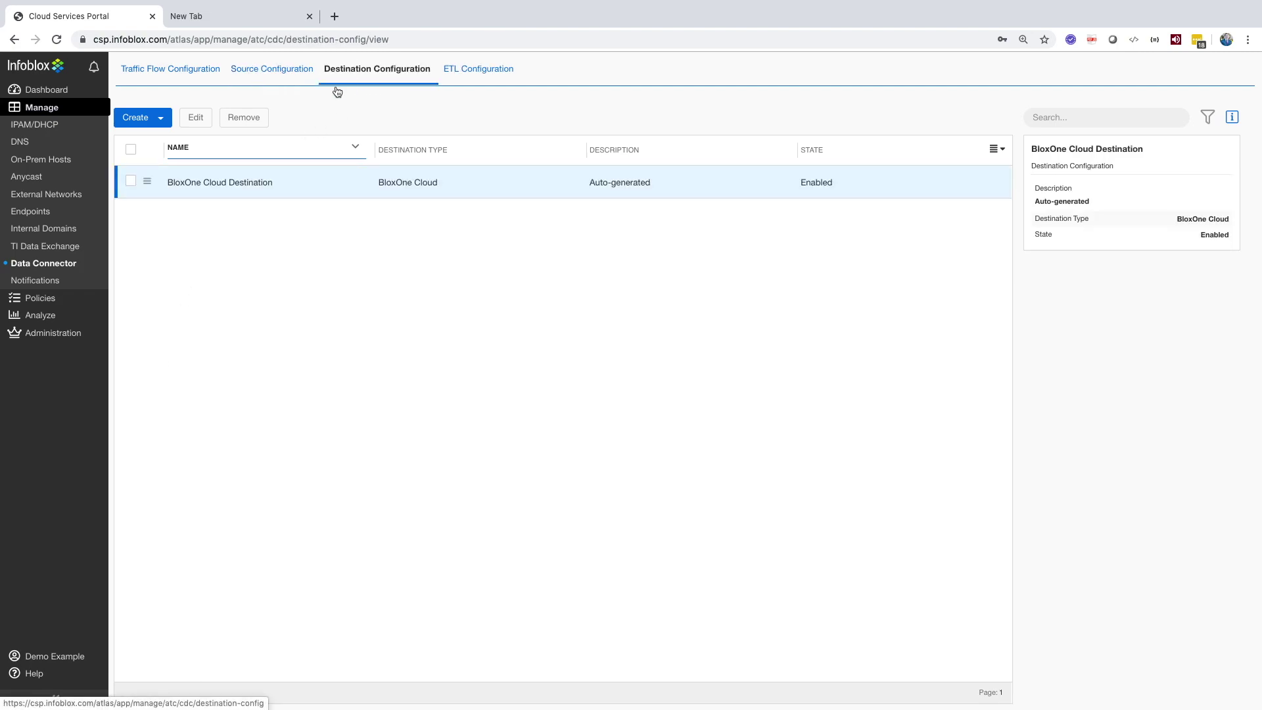
pyautogui.click(135, 117)
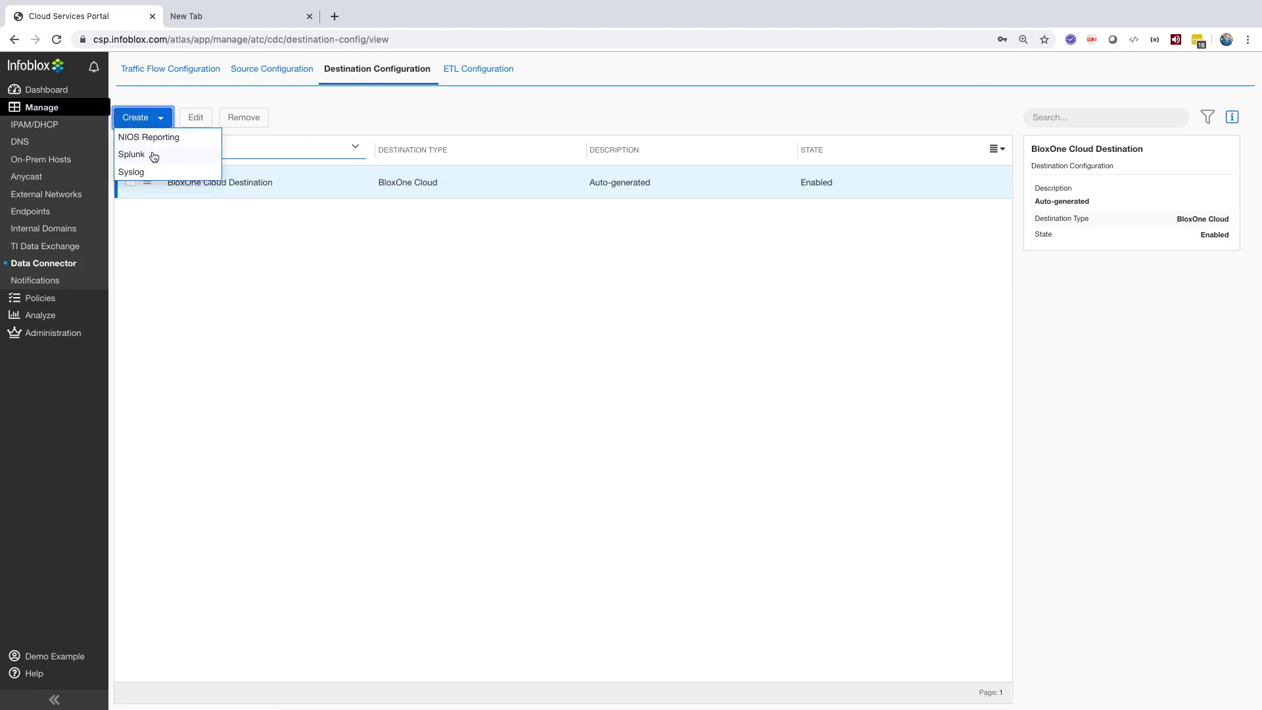
pyautogui.click(141, 227)
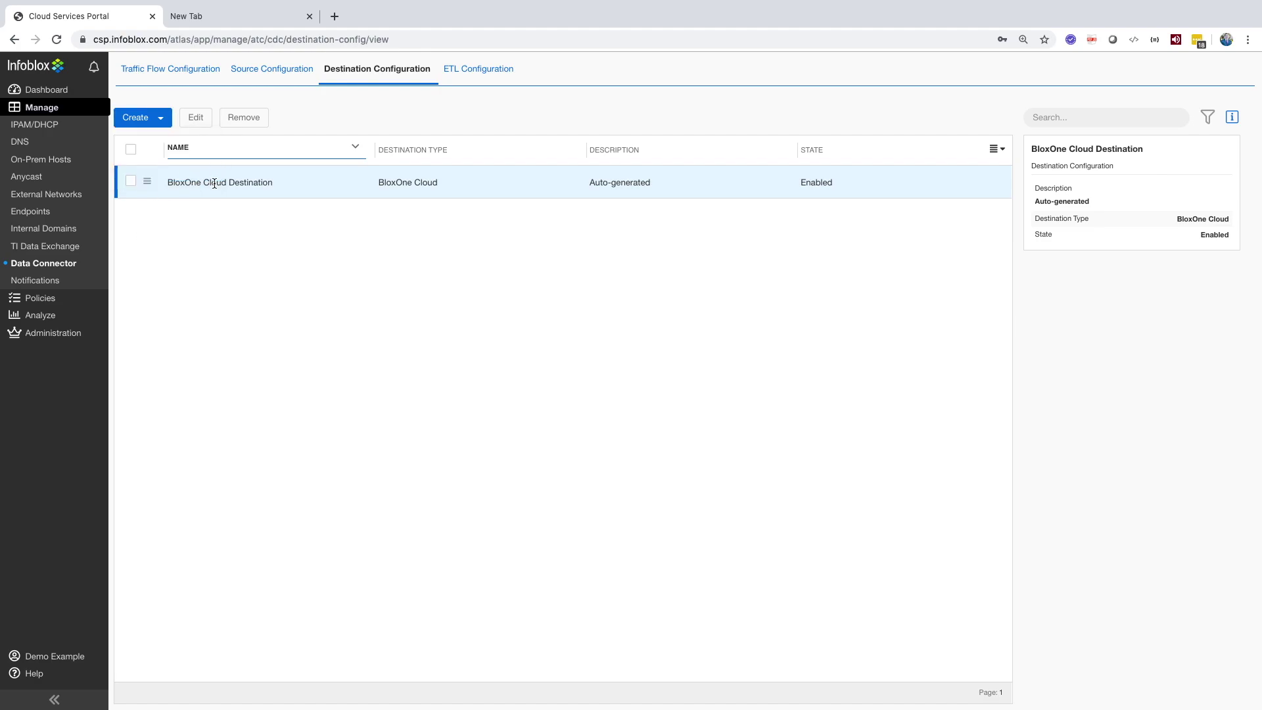
# Step: Preview a Regex ETL filter with its state toggled and an empty regex row, then discard it
pyautogui.click(463, 68)
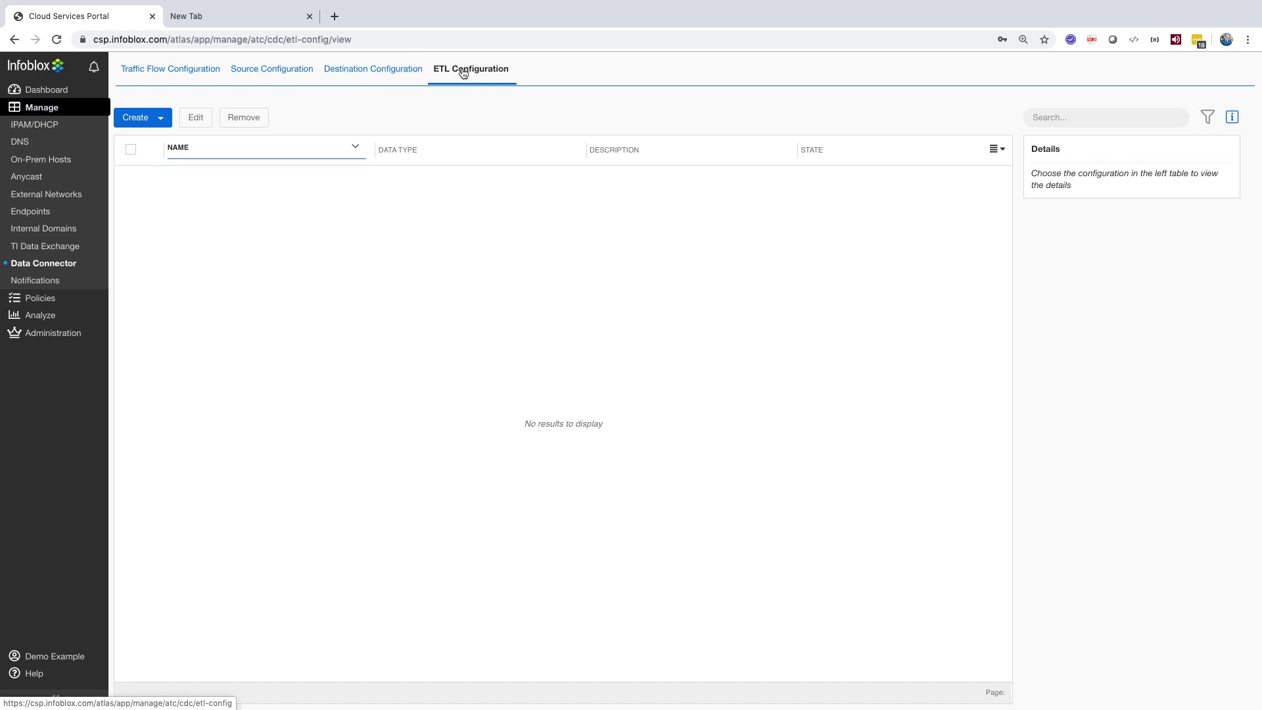
pyautogui.click(141, 117)
pyautogui.click(151, 134)
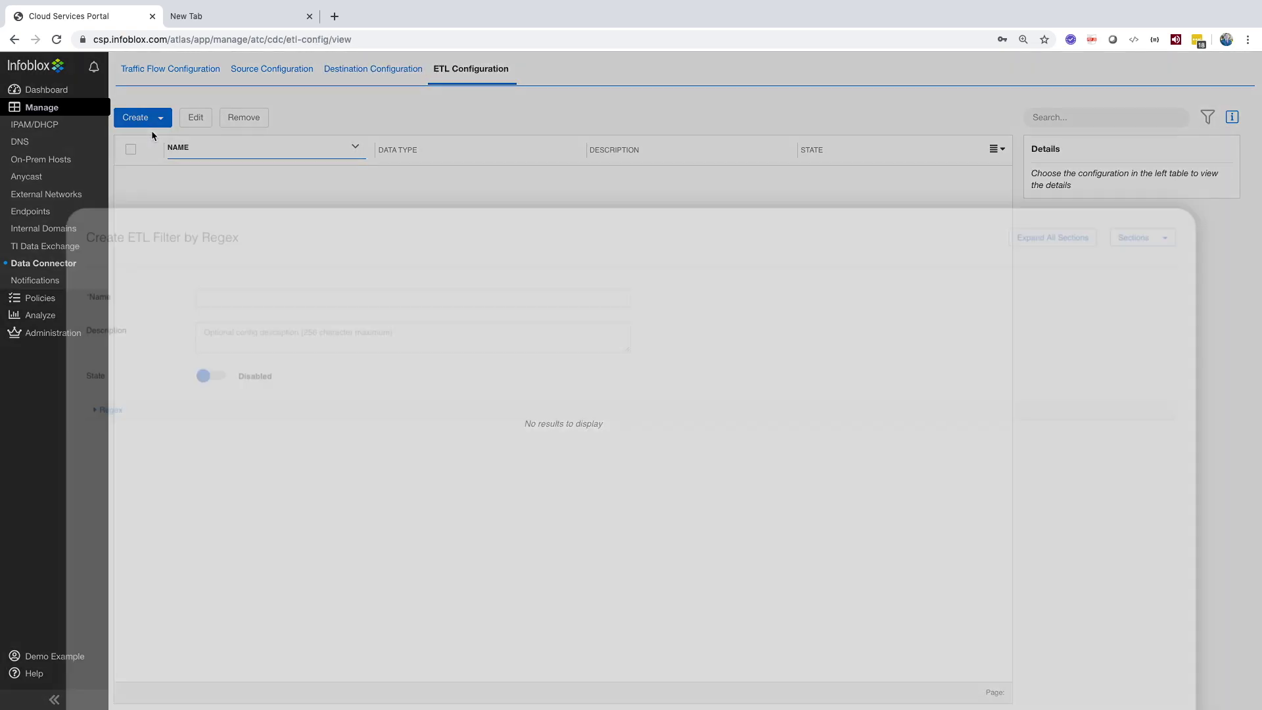
pyautogui.click(178, 255)
pyautogui.click(177, 254)
pyautogui.click(63, 290)
pyautogui.click(64, 333)
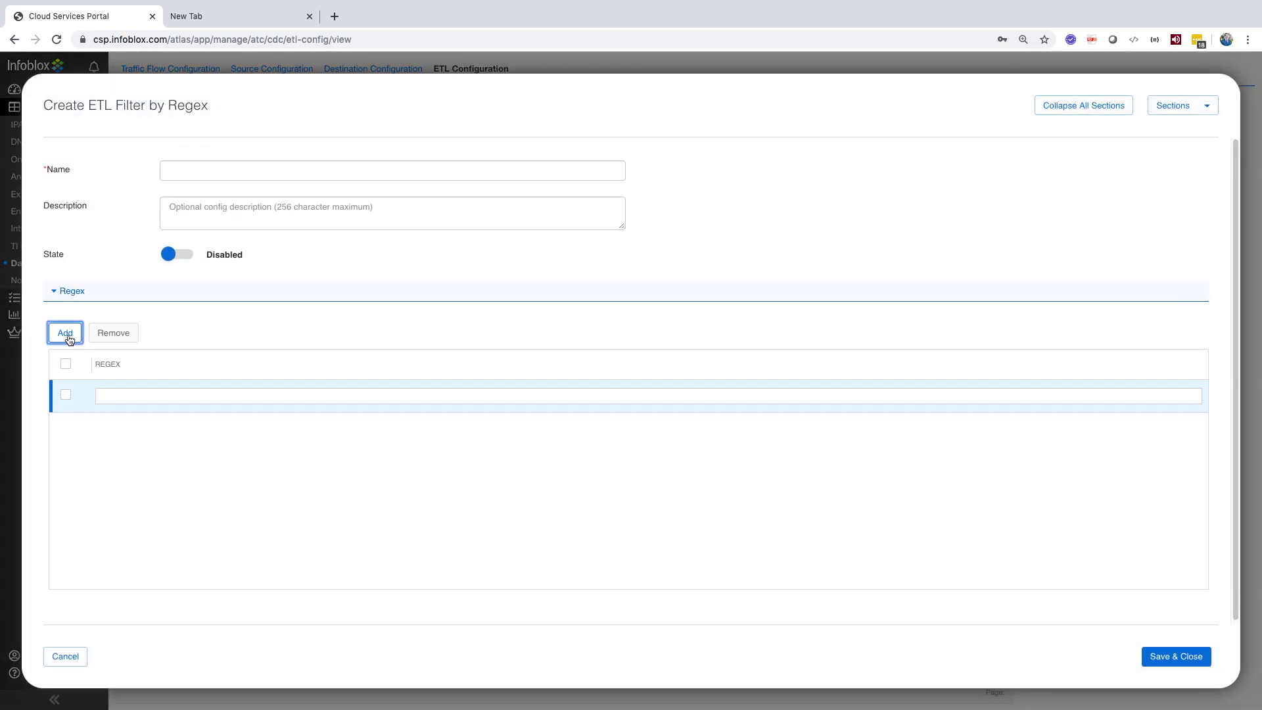
pyautogui.click(119, 397)
pyautogui.click(66, 657)
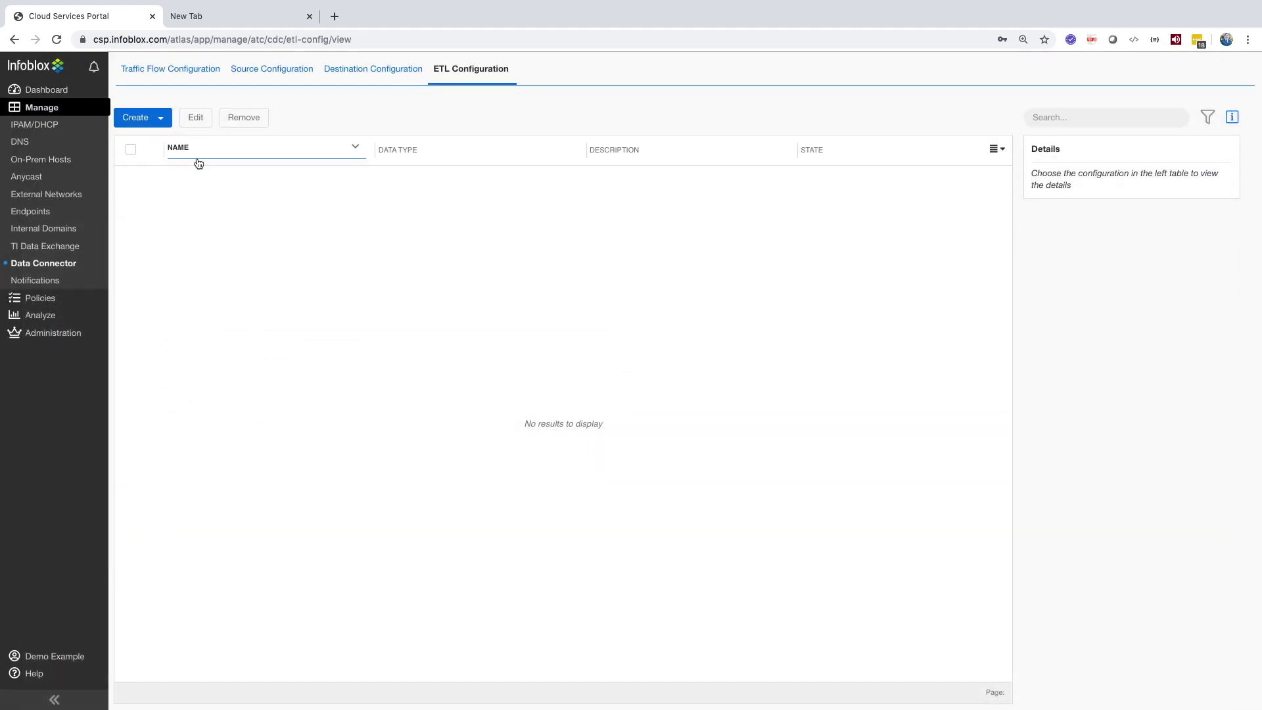
# Step: Preview an IP/Network ETL filter with an empty row and discard it
pyautogui.click(163, 119)
pyautogui.click(160, 155)
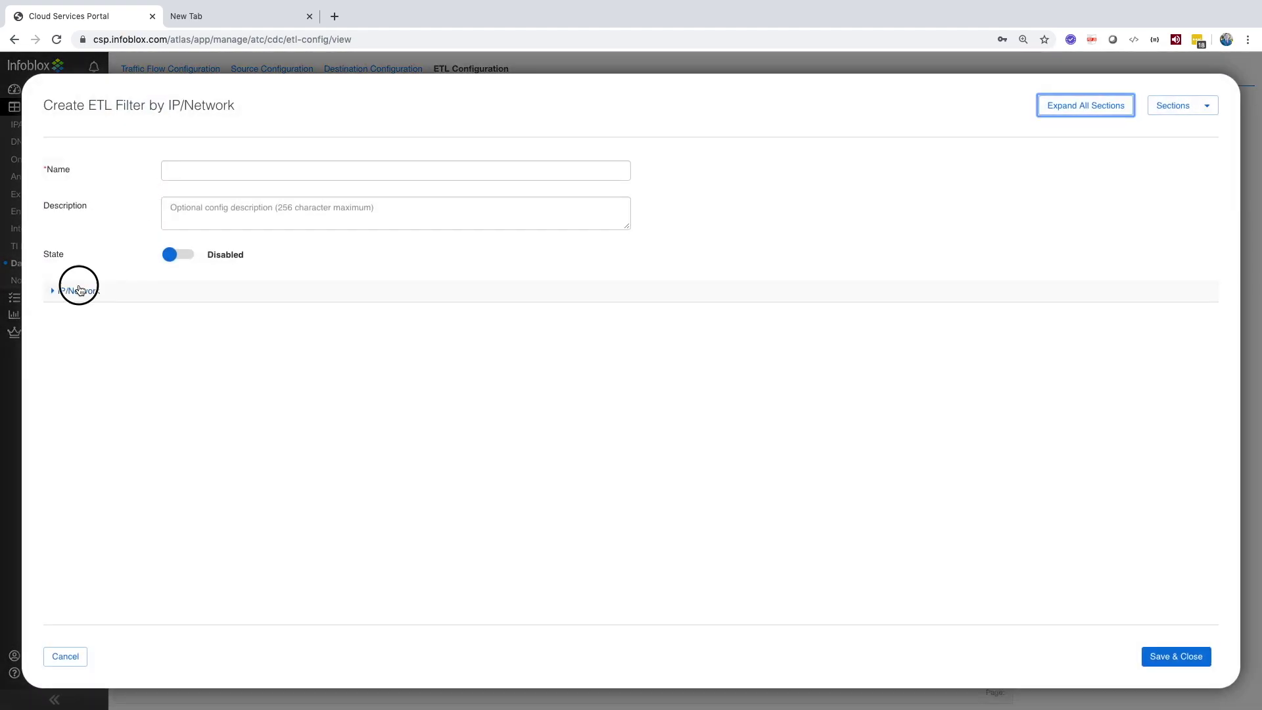
pyautogui.click(79, 290)
pyautogui.click(64, 333)
pyautogui.click(68, 655)
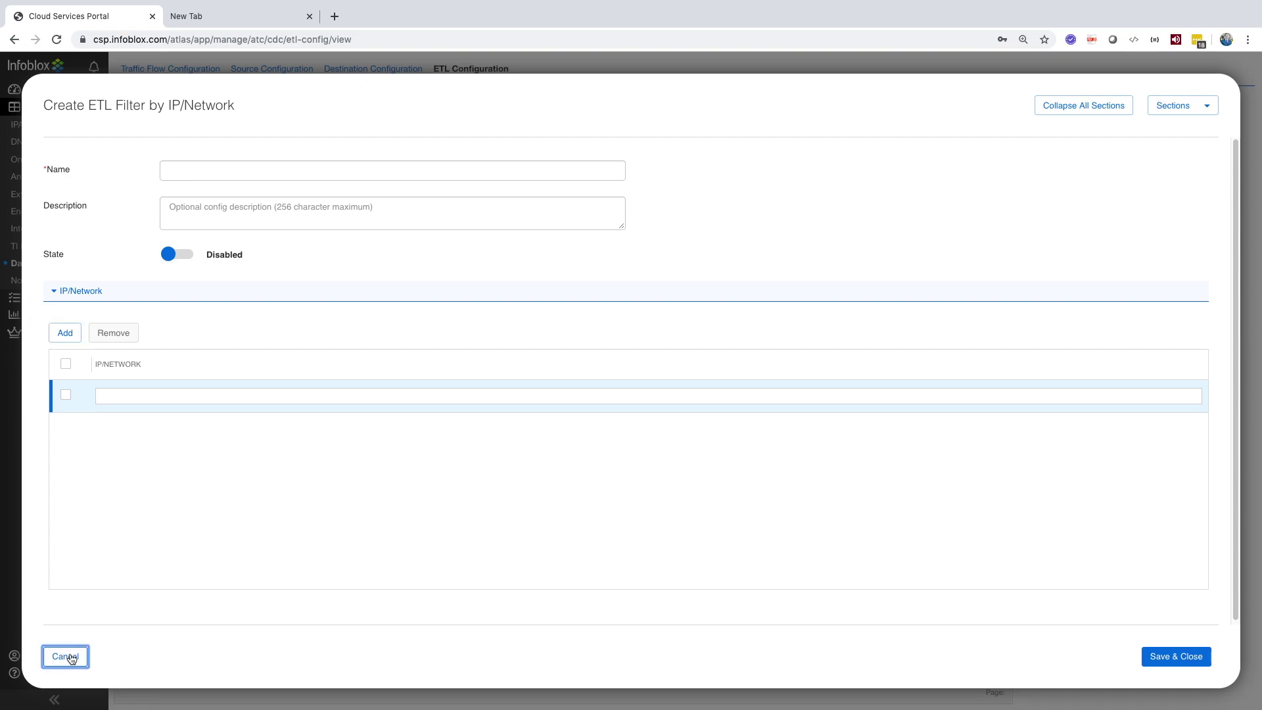
# Step: Preview an FQDN ETL filter with an empty row, discard it, and open Notifications
pyautogui.click(158, 118)
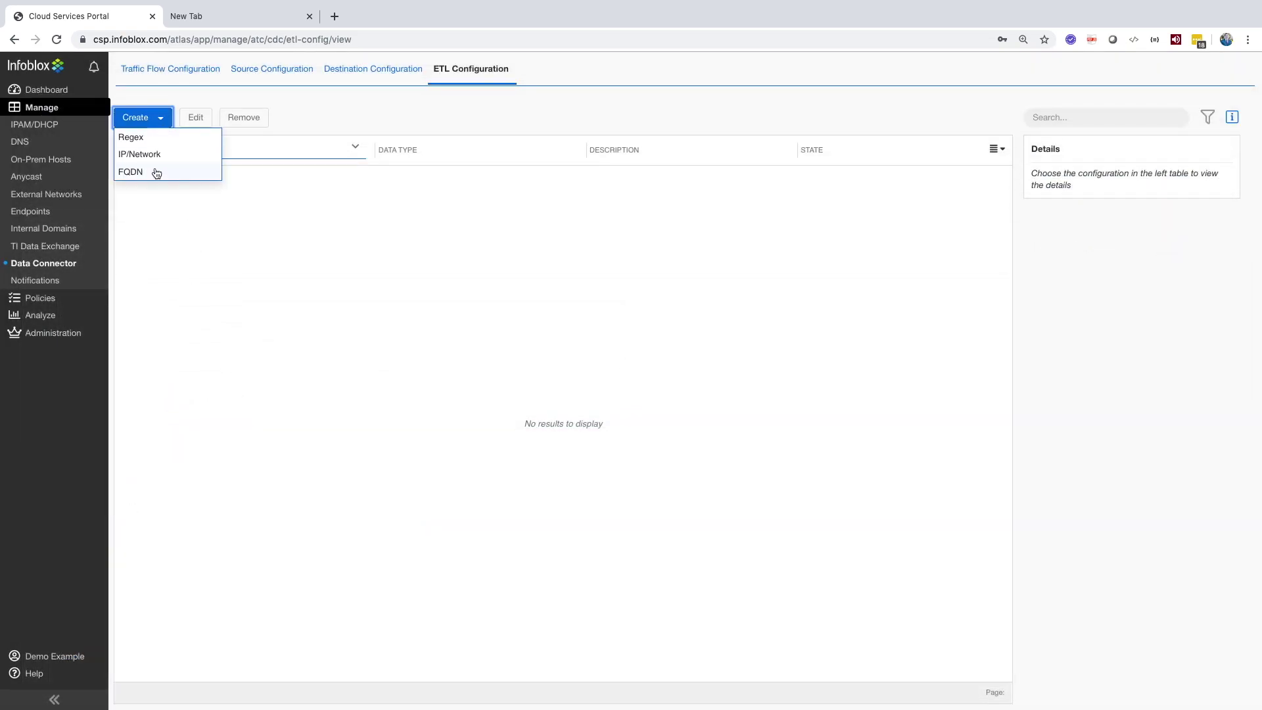
pyautogui.click(153, 170)
pyautogui.click(70, 292)
pyautogui.click(62, 332)
pyautogui.click(107, 392)
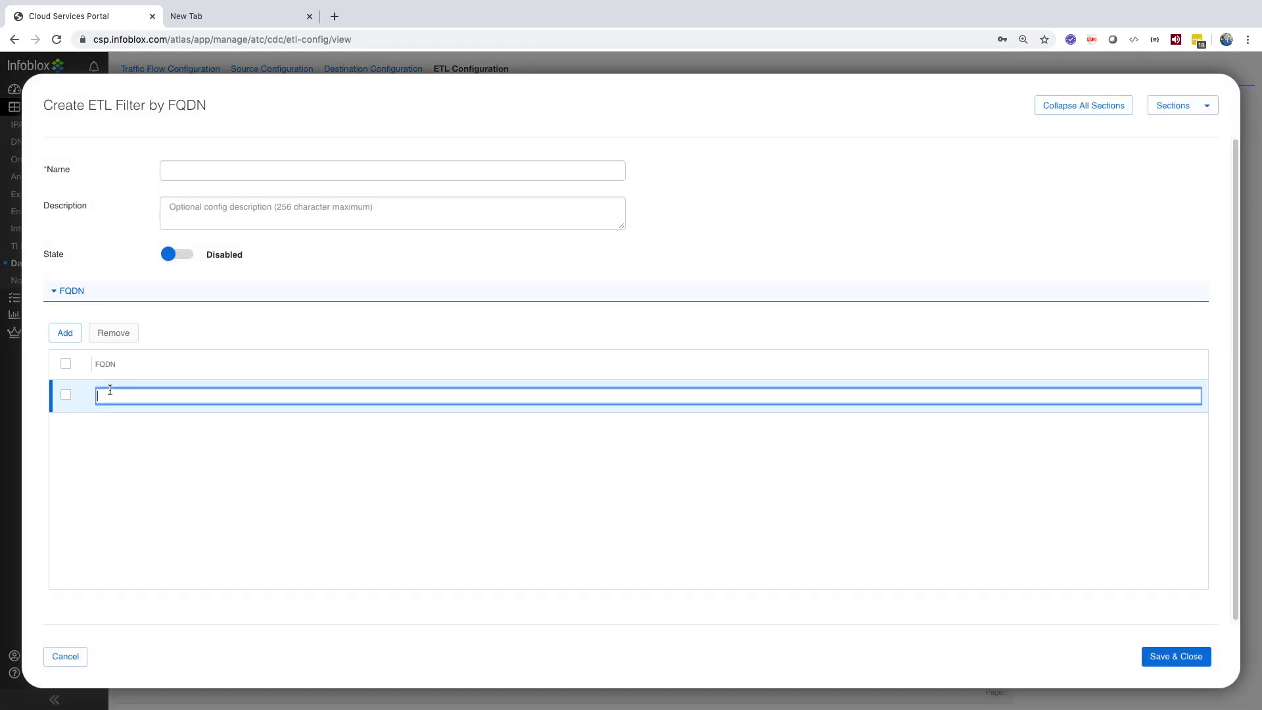
pyautogui.click(65, 656)
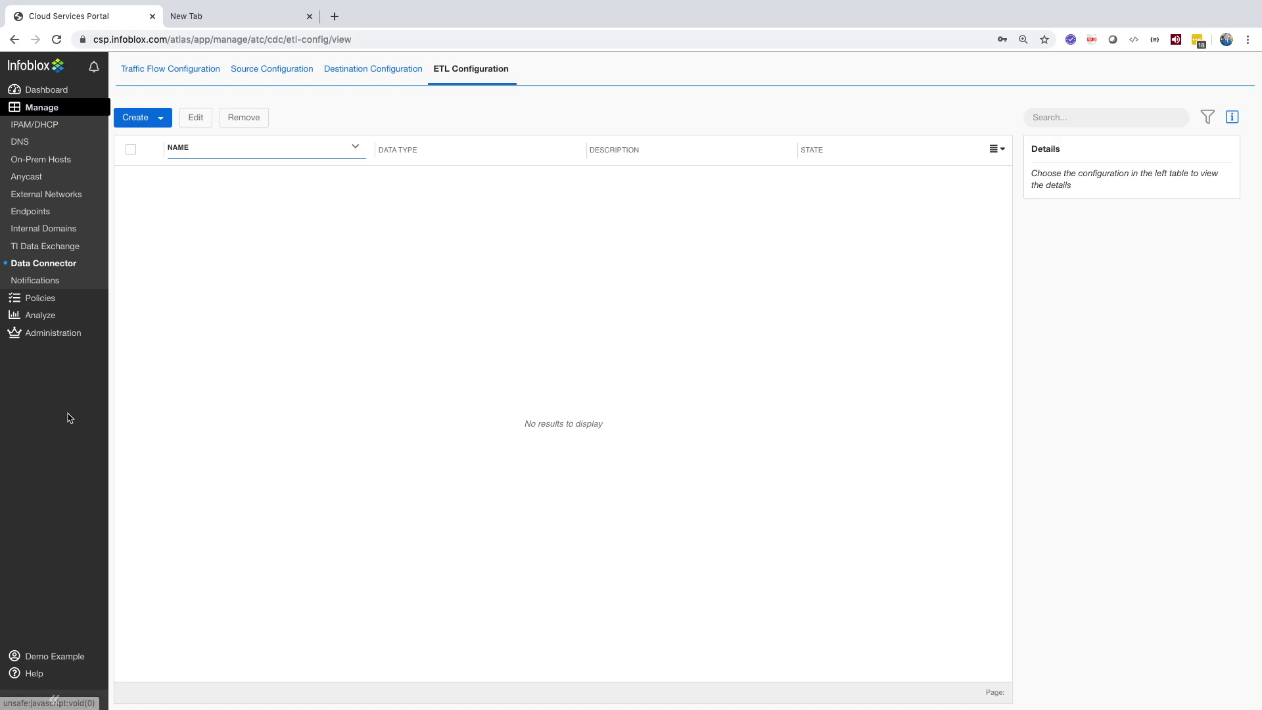
pyautogui.click(40, 283)
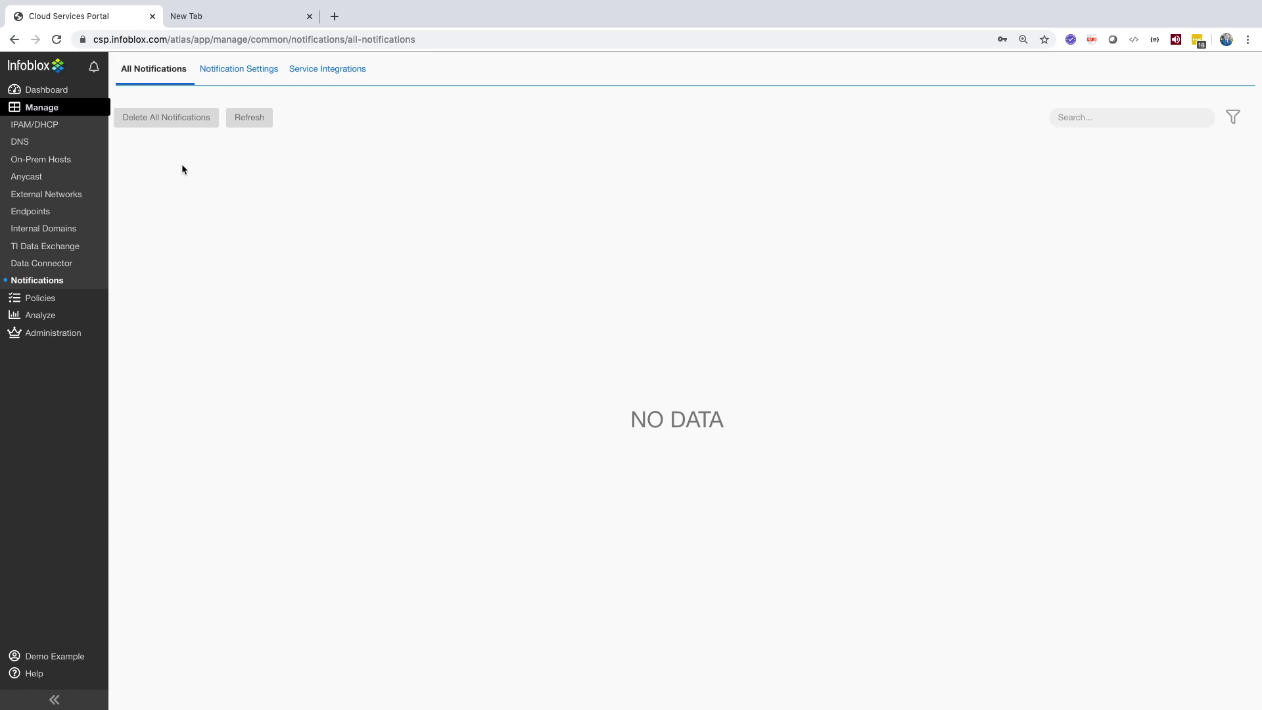
pyautogui.click(240, 71)
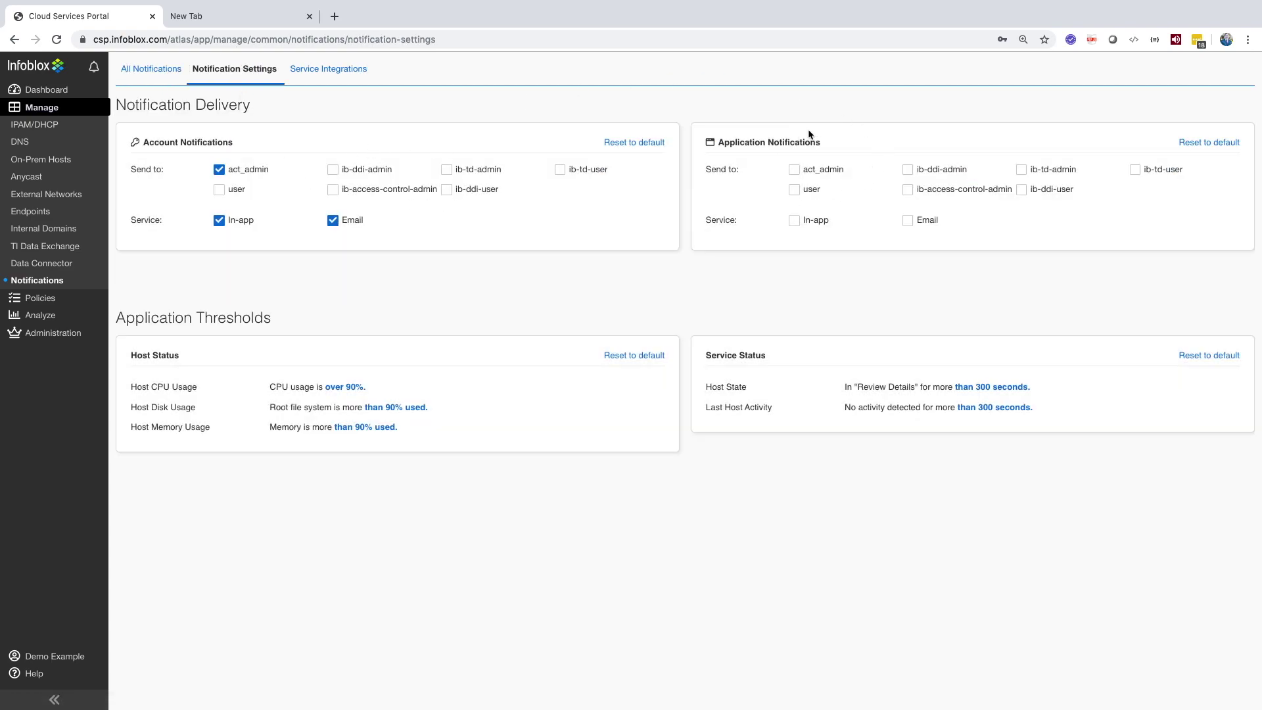
pyautogui.click(360, 387)
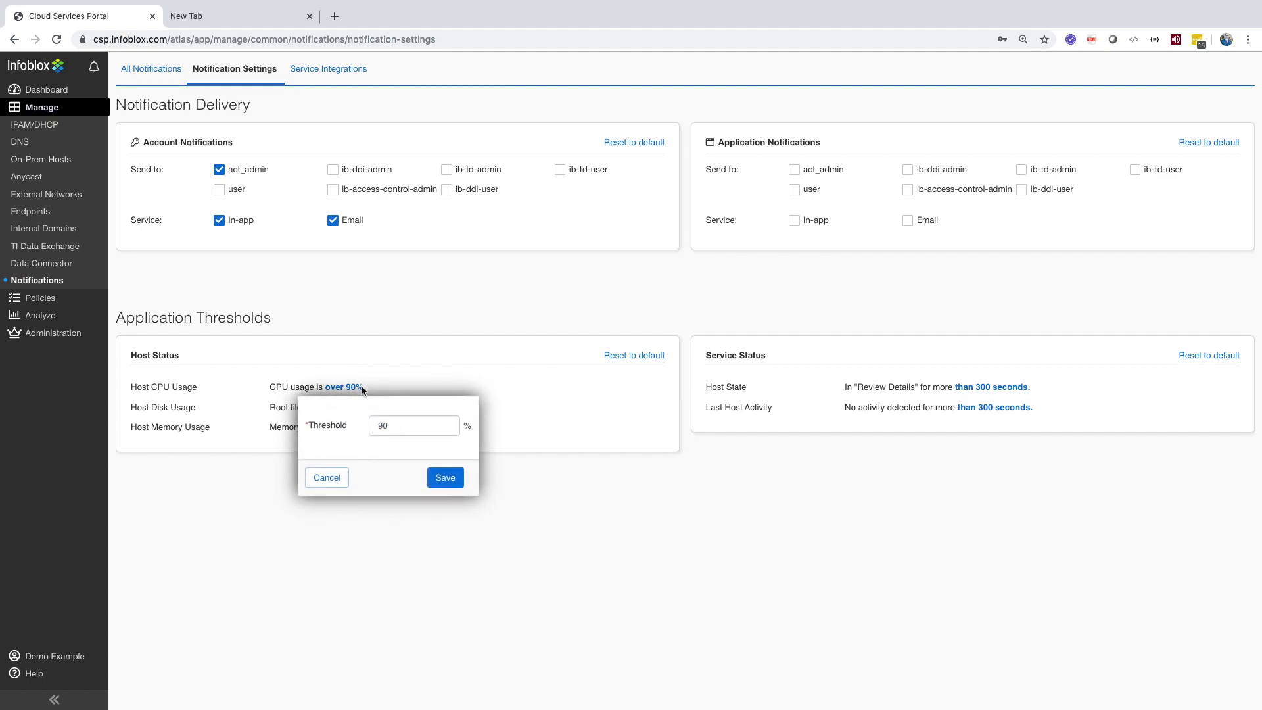
pyautogui.click(332, 477)
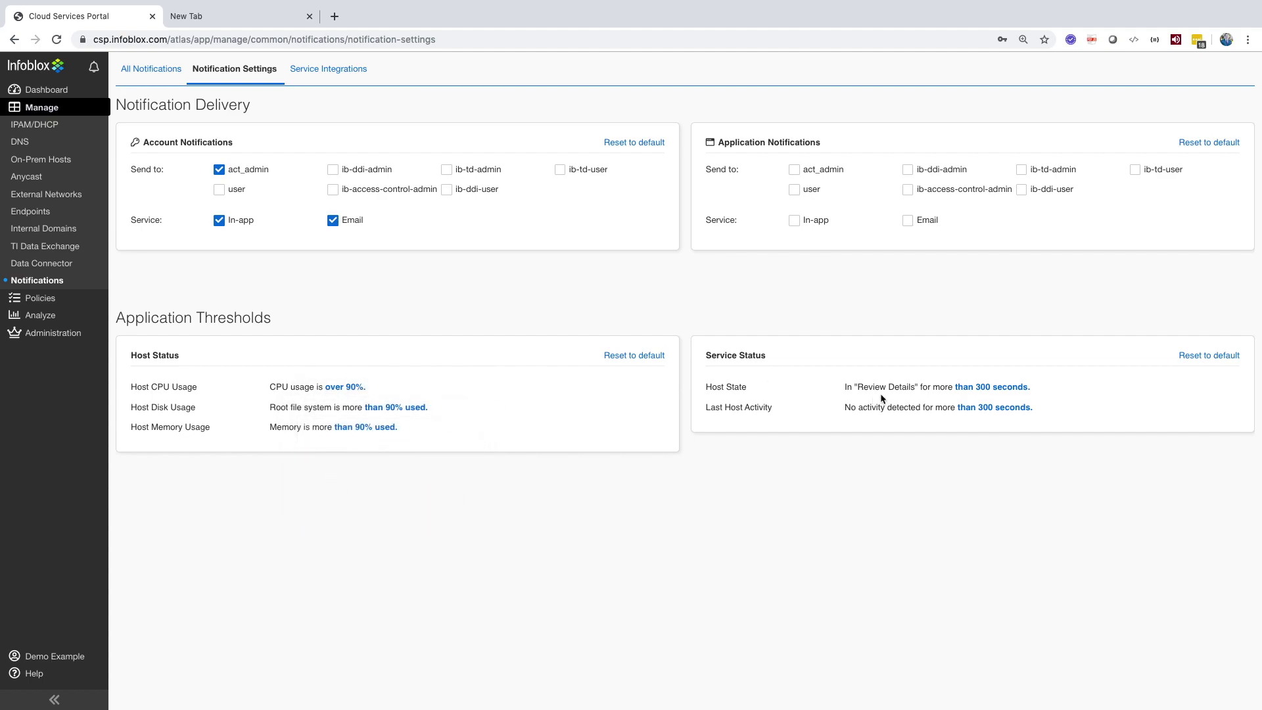
pyautogui.click(989, 387)
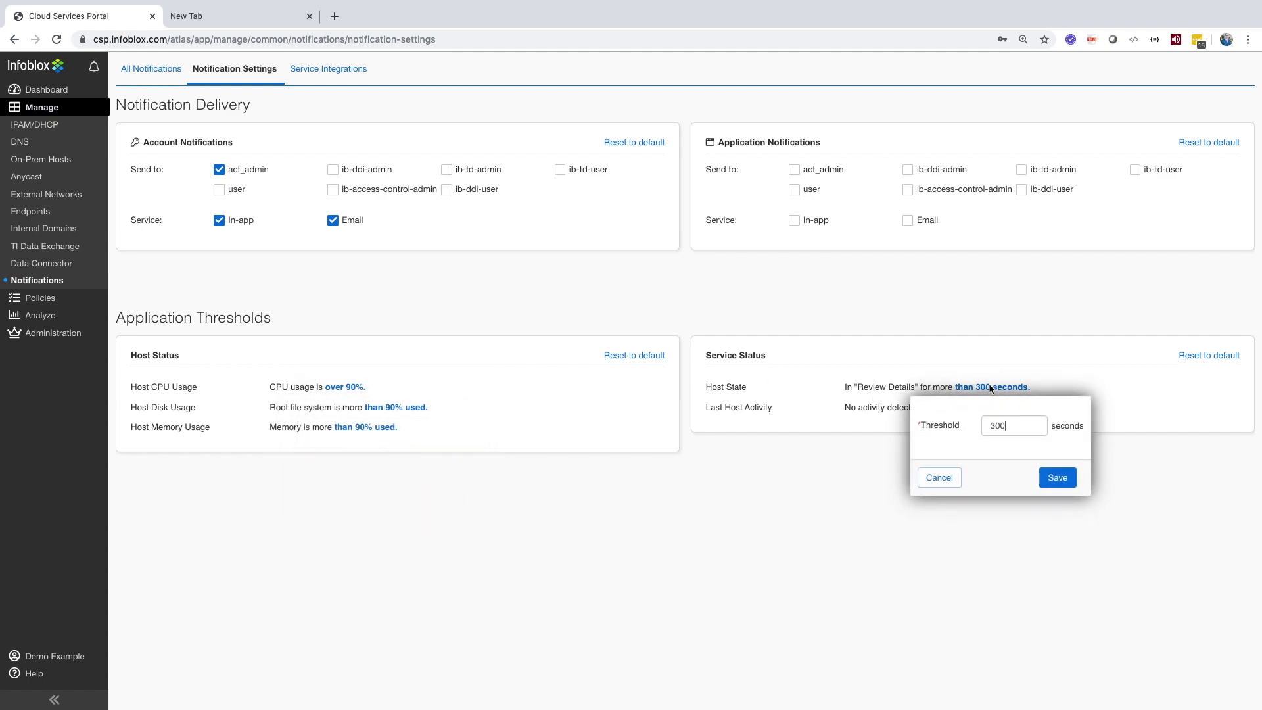
pyautogui.click(934, 482)
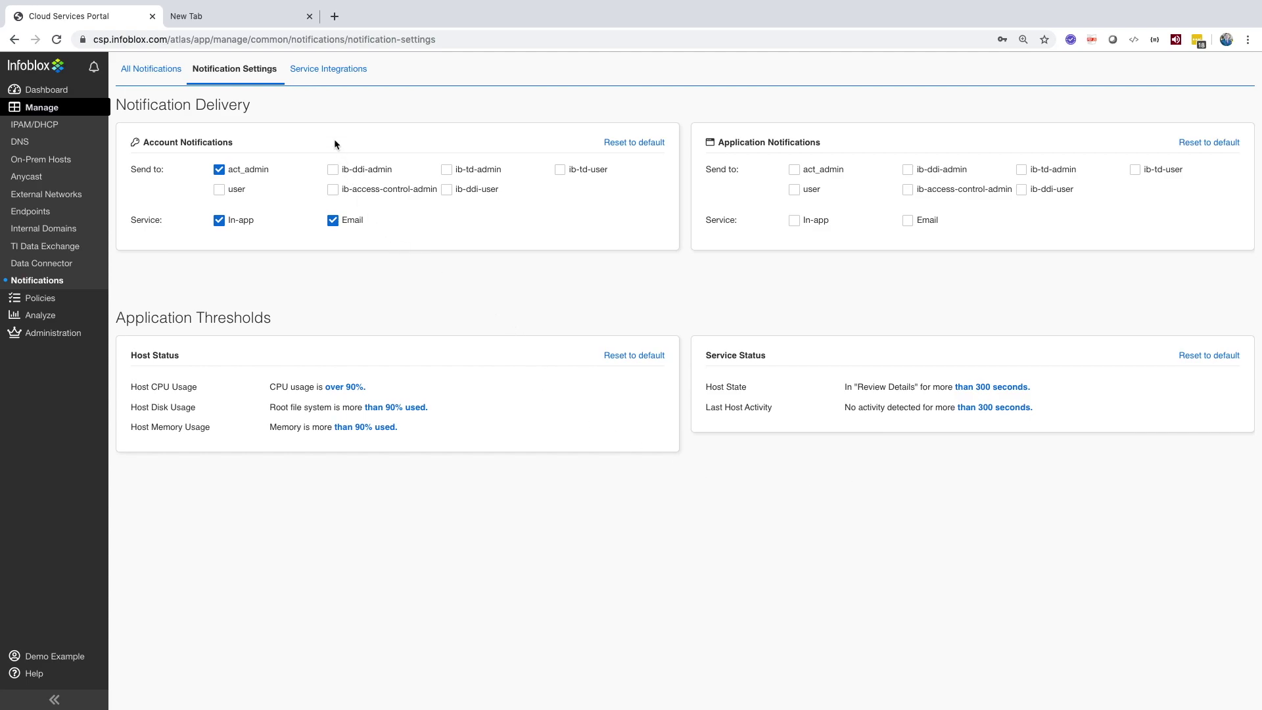
# Step: Fill in a Custom integration named test, URL test.com, with Basic authentication credentials, then discard it
pyautogui.click(332, 69)
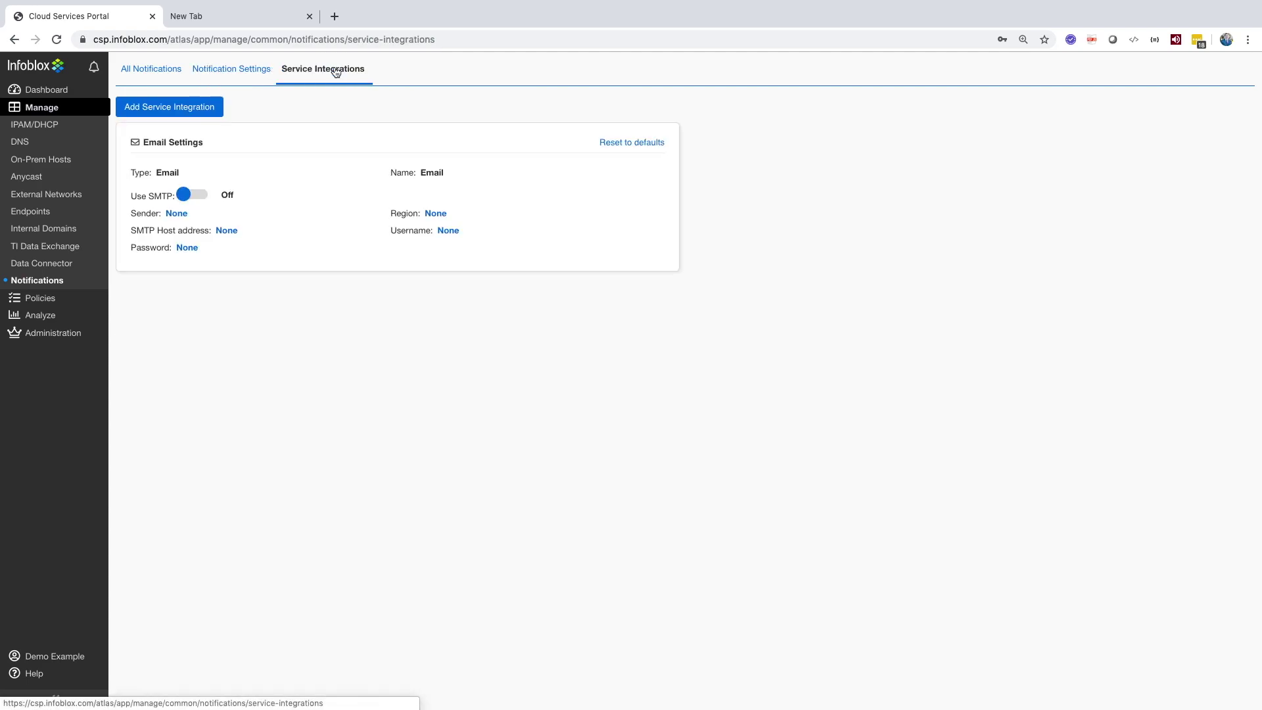
pyautogui.click(180, 109)
pyautogui.click(206, 169)
pyautogui.click(204, 187)
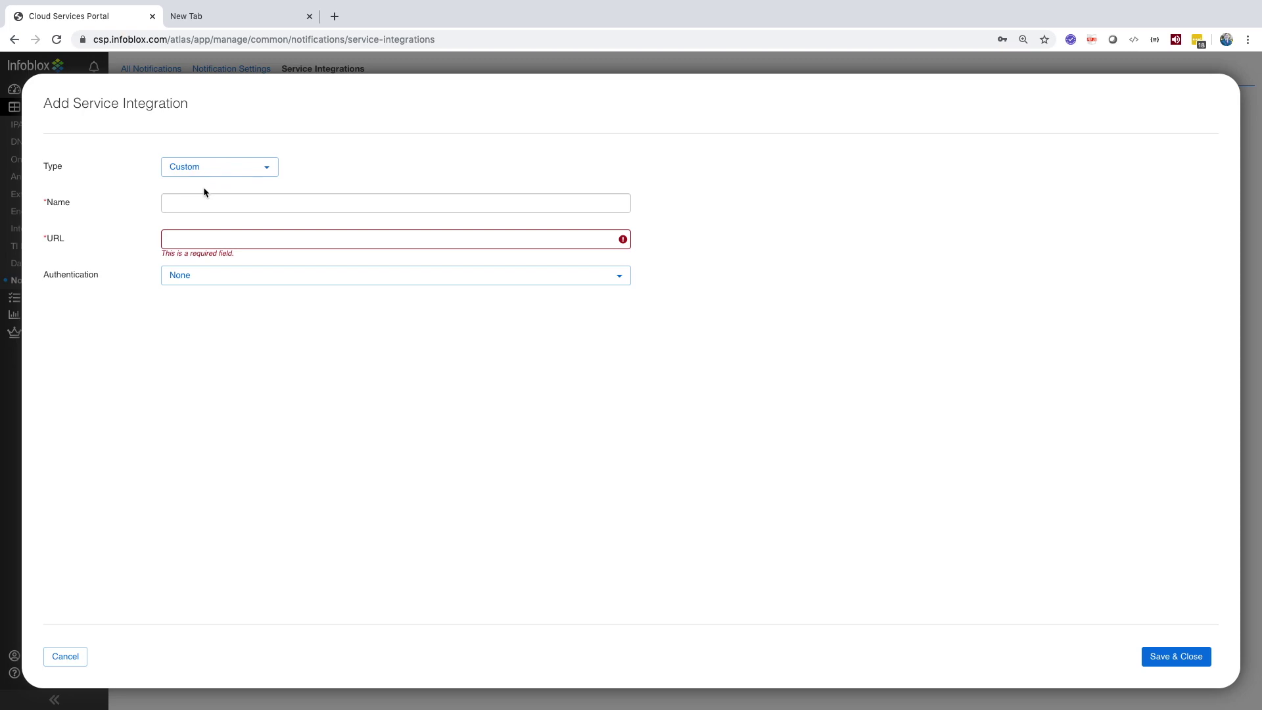
pyautogui.click(204, 201)
pyautogui.write('test')
pyautogui.click(203, 241)
pyautogui.write('t')
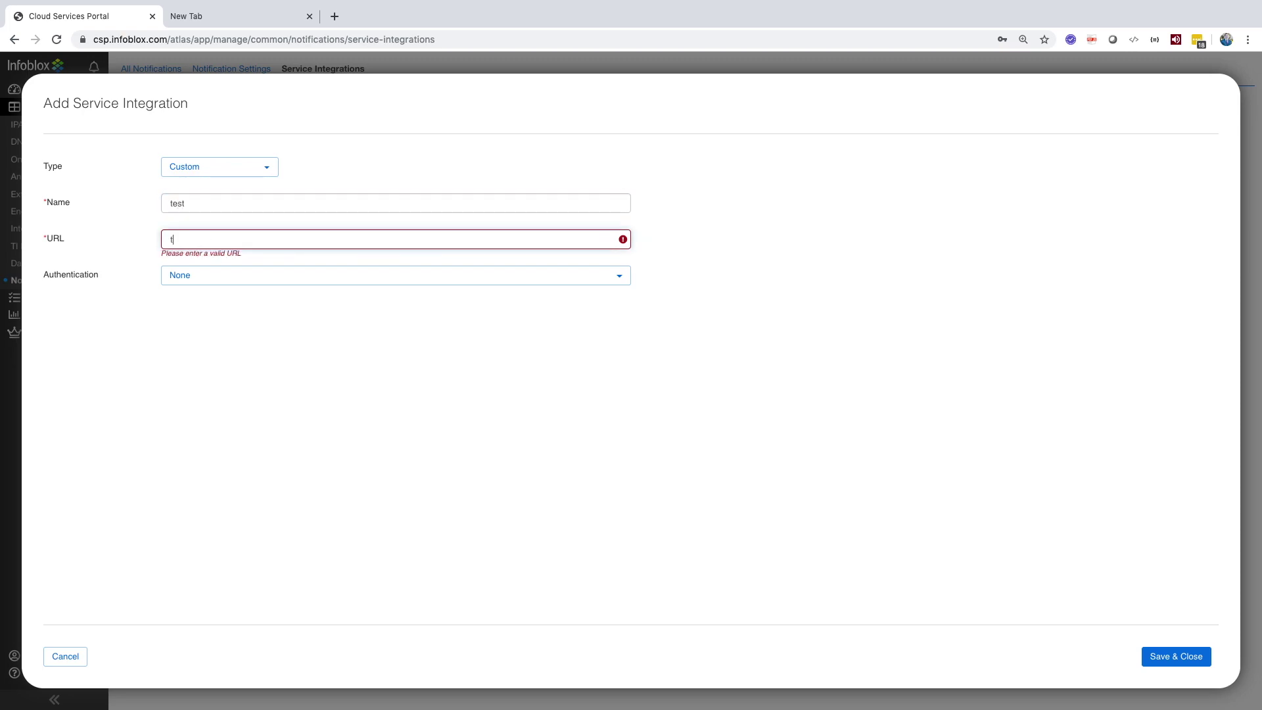
pyautogui.write('est.com')
pyautogui.click(214, 276)
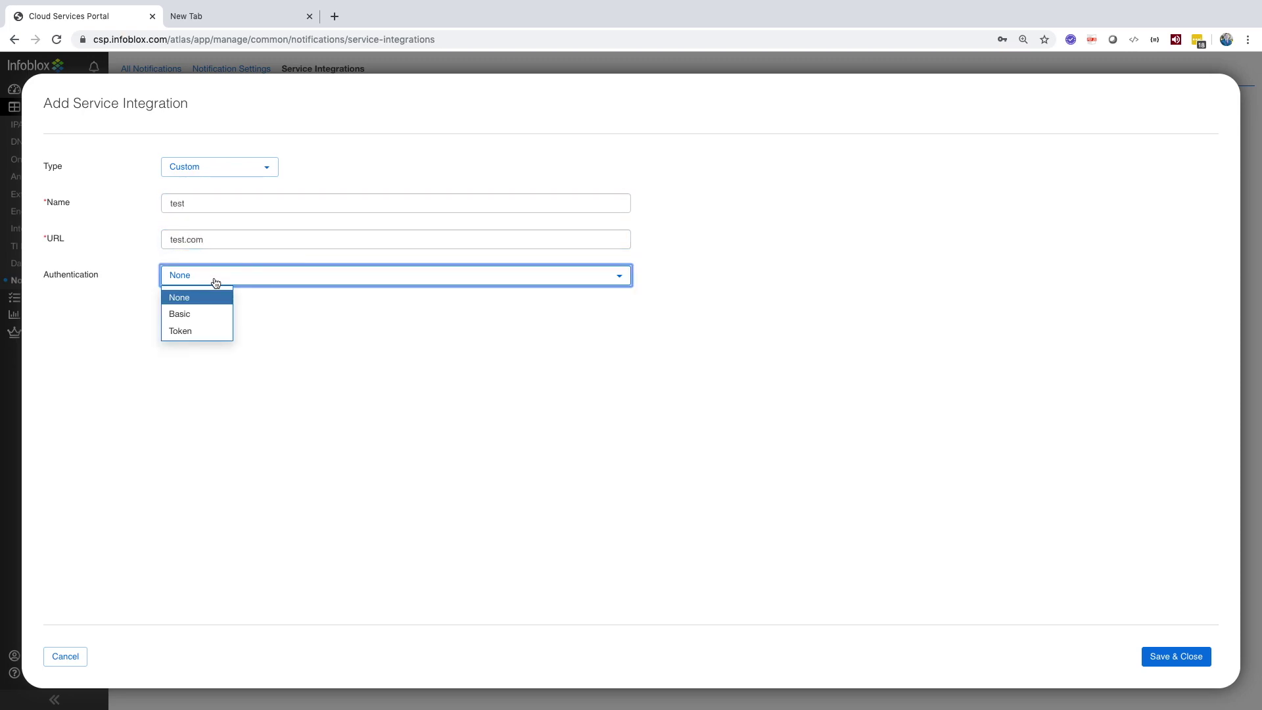
pyautogui.click(180, 314)
pyautogui.click(293, 310)
pyautogui.write('test')
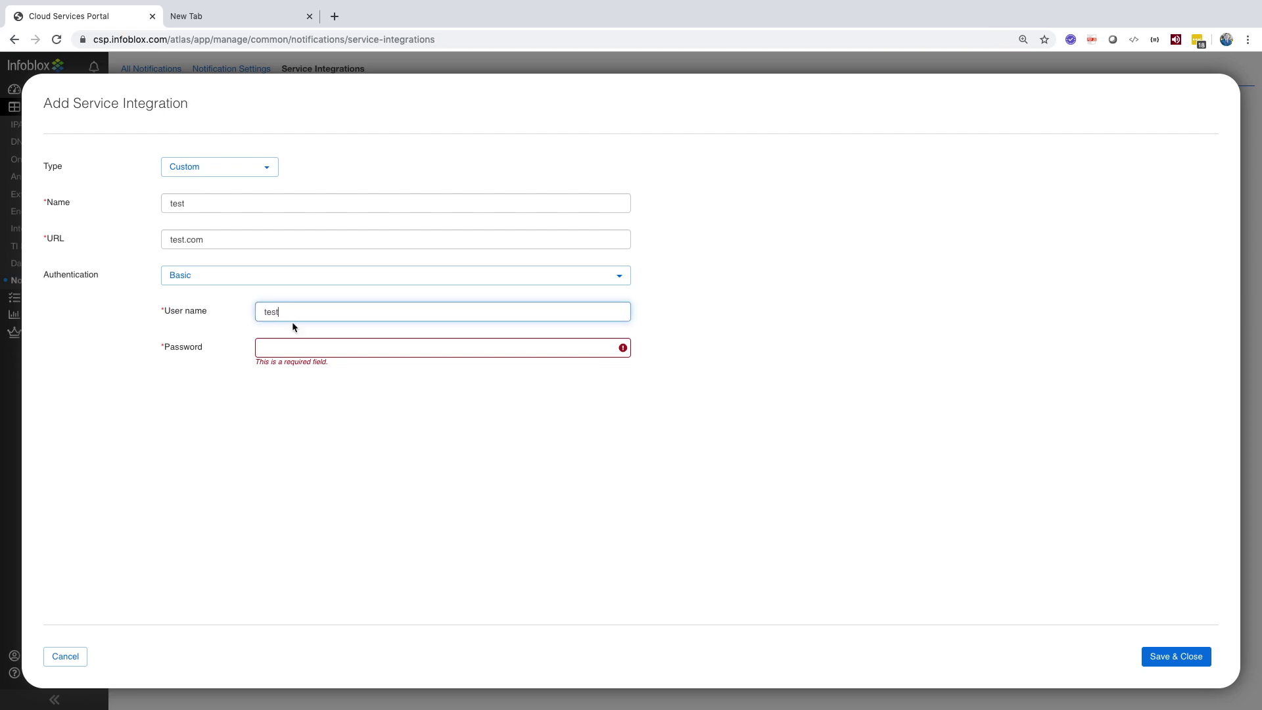
pyautogui.click(294, 347)
pyautogui.write('test')
pyautogui.click(65, 656)
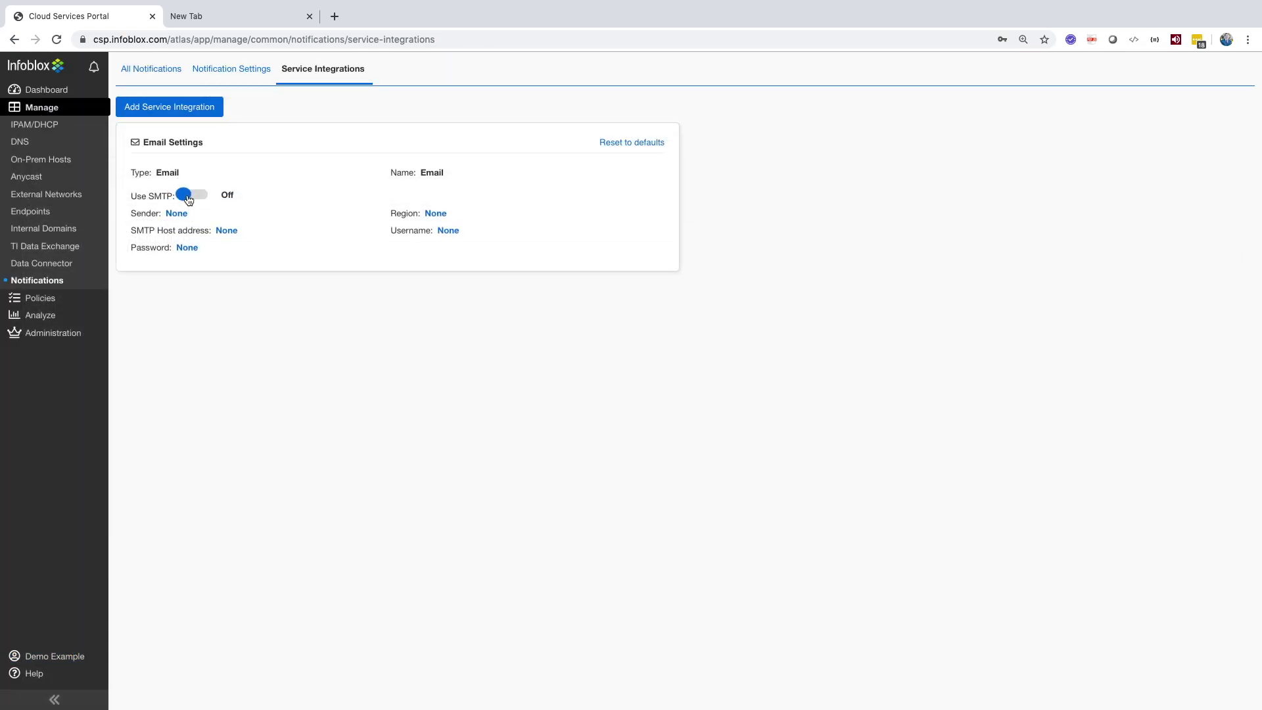
# Step: Toggle Use SMTP on and back off, and close the email Sender setting unchanged
pyautogui.click(184, 194)
pyautogui.click(188, 196)
pyautogui.click(179, 218)
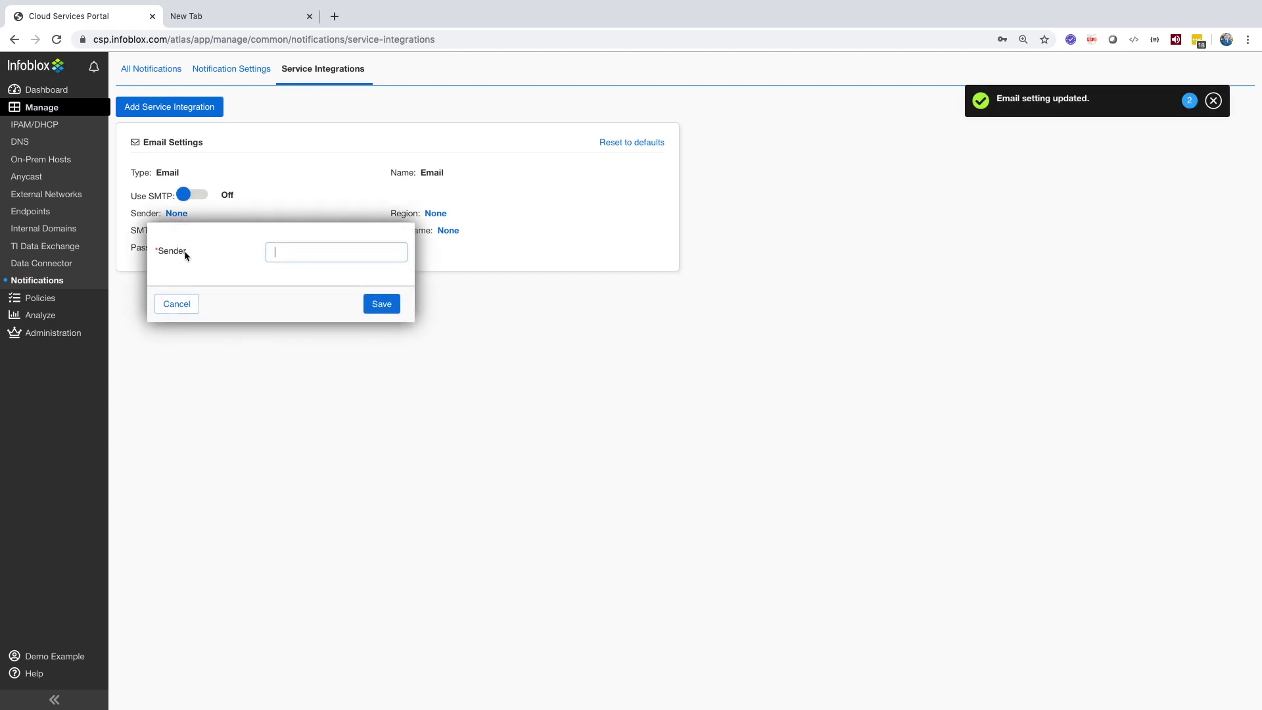
pyautogui.click(177, 309)
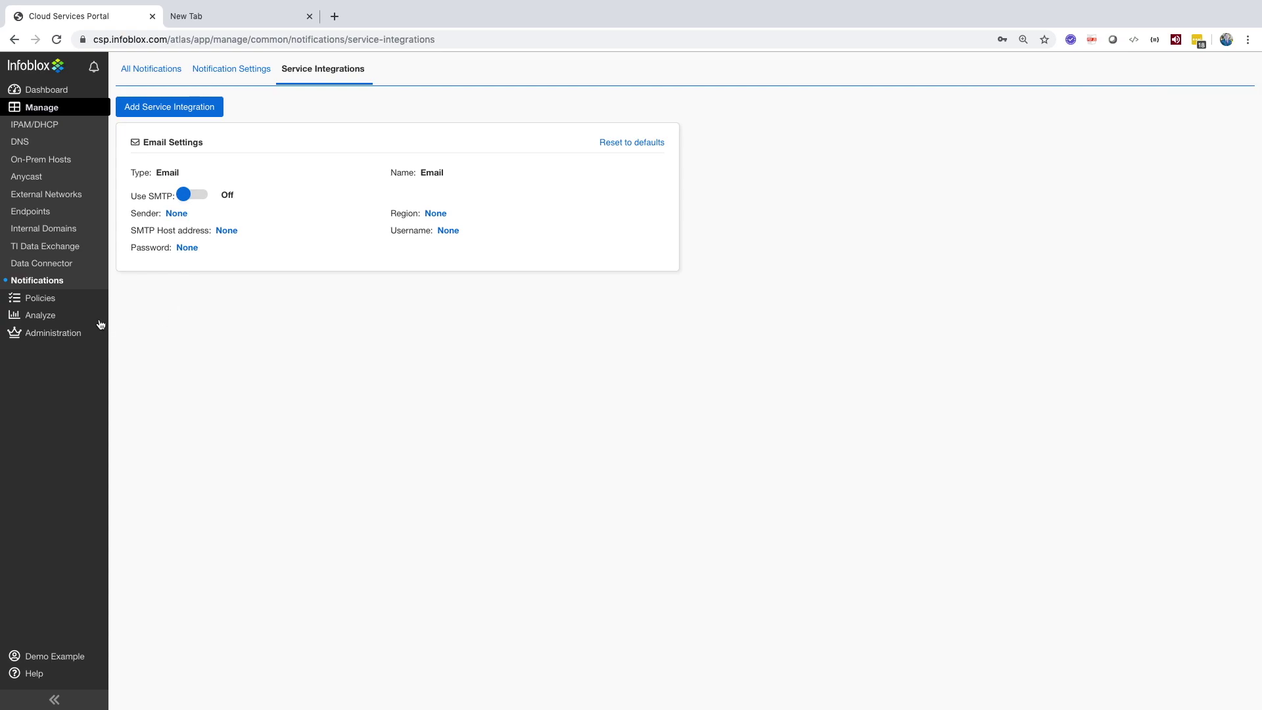
# Step: Open License Entitlements under Administration and highlight the BloxOne DDI service level text
pyautogui.moveTo(64, 333)
pyautogui.click(152, 355)
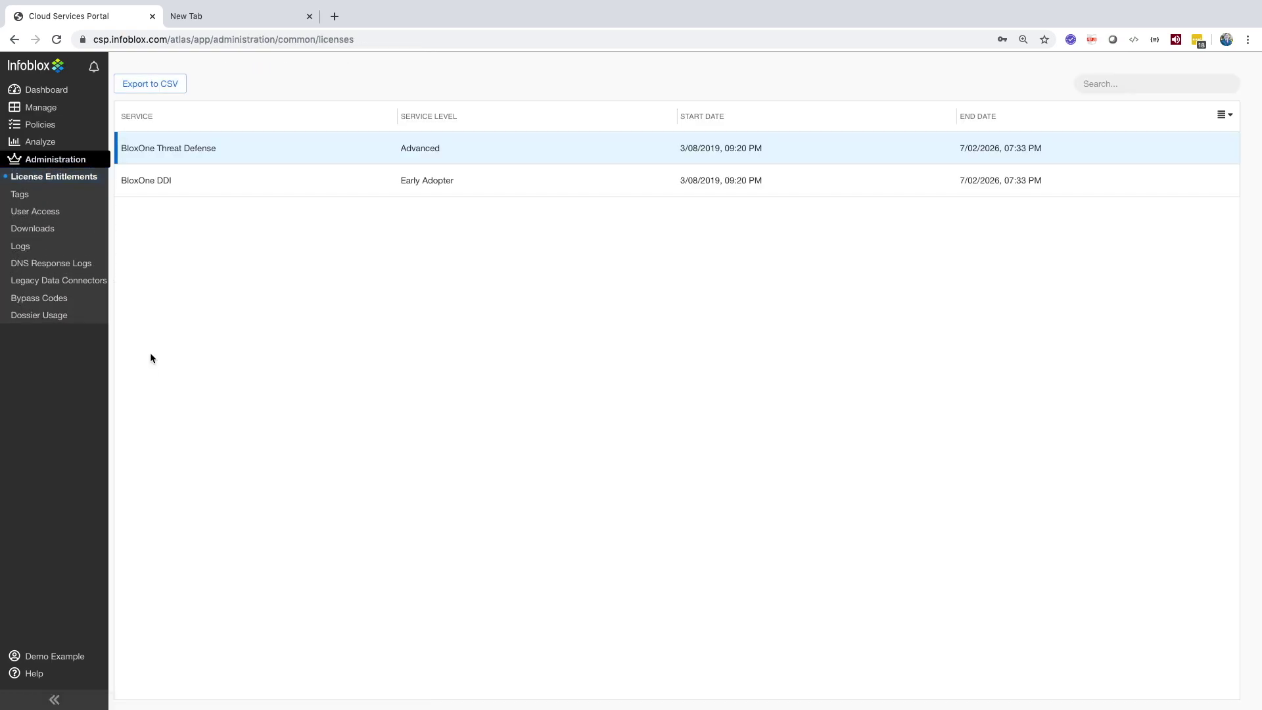
pyautogui.click(410, 181)
pyautogui.tripleClick(411, 183)
pyautogui.click(411, 182)
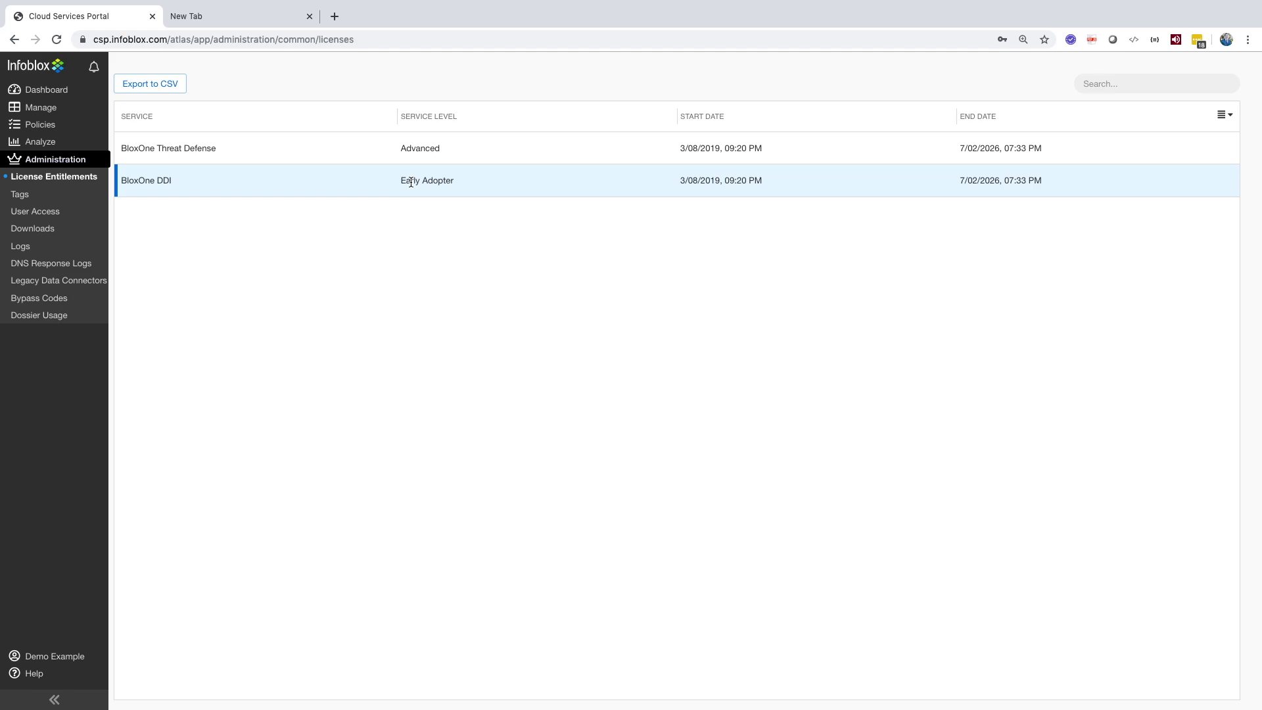
# Step: Start a new tag with key test1 and first value try1
pyautogui.click(46, 200)
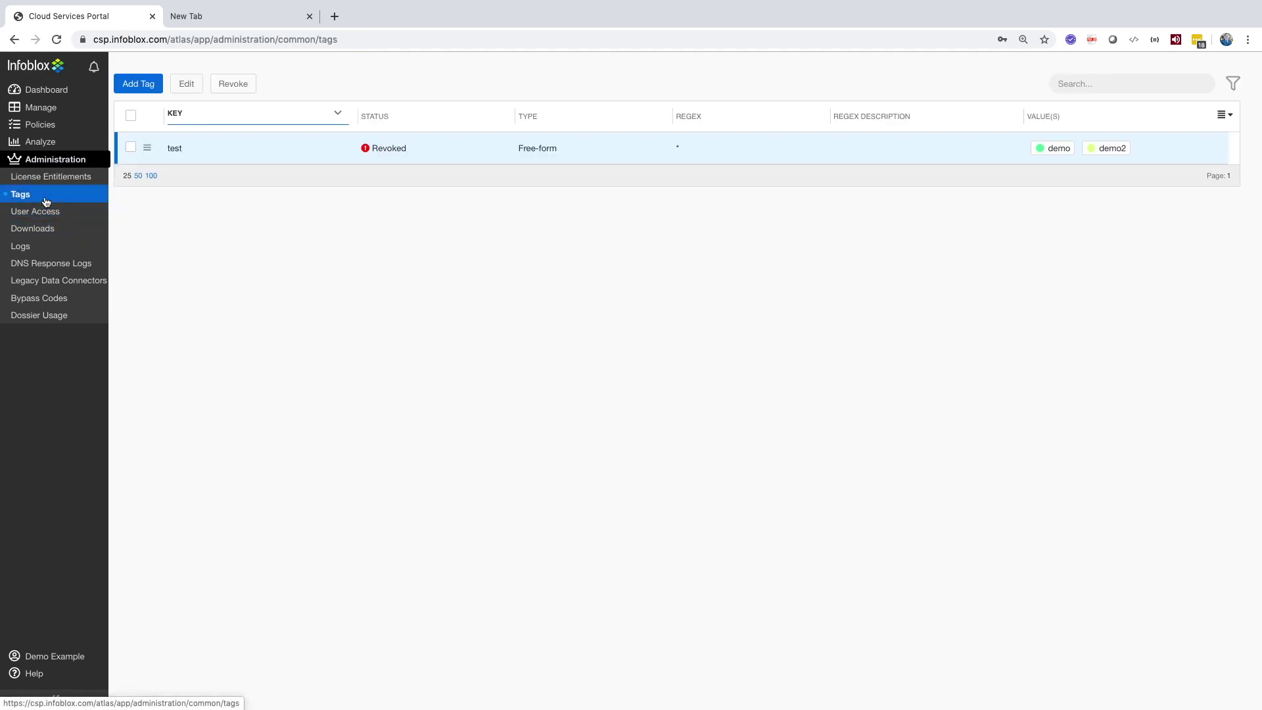
pyautogui.click(138, 83)
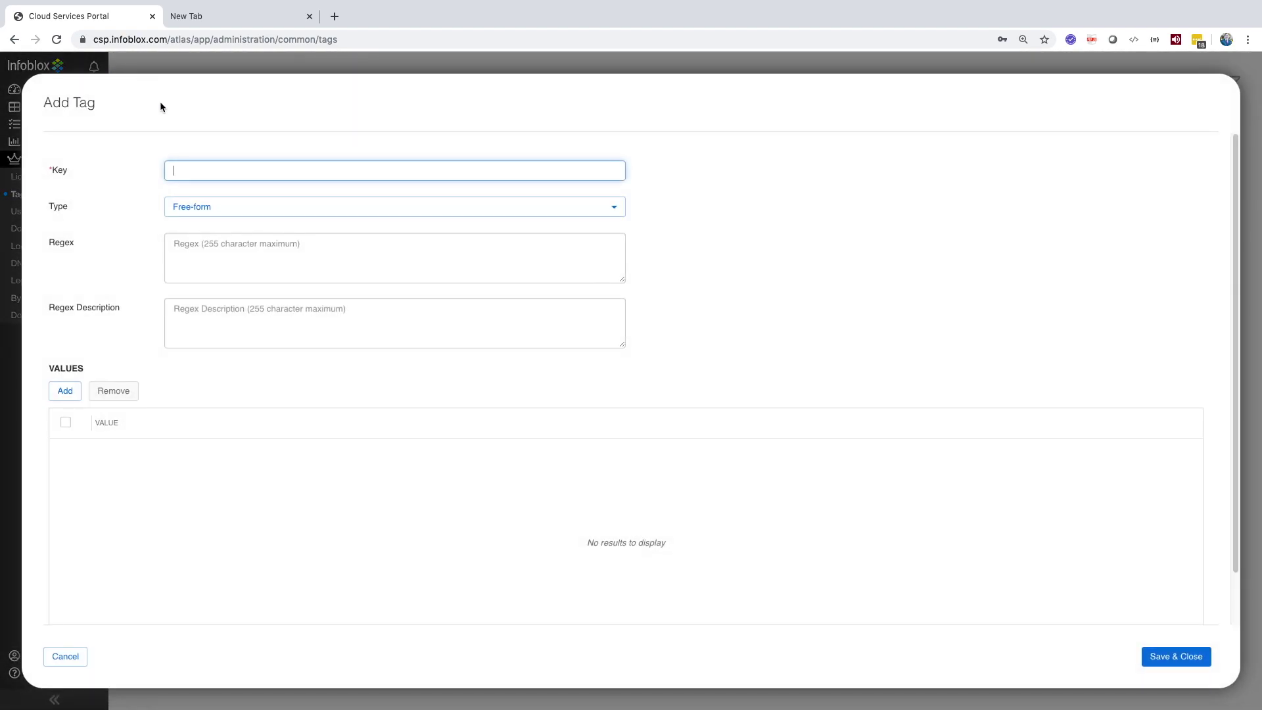
pyautogui.write('test1')
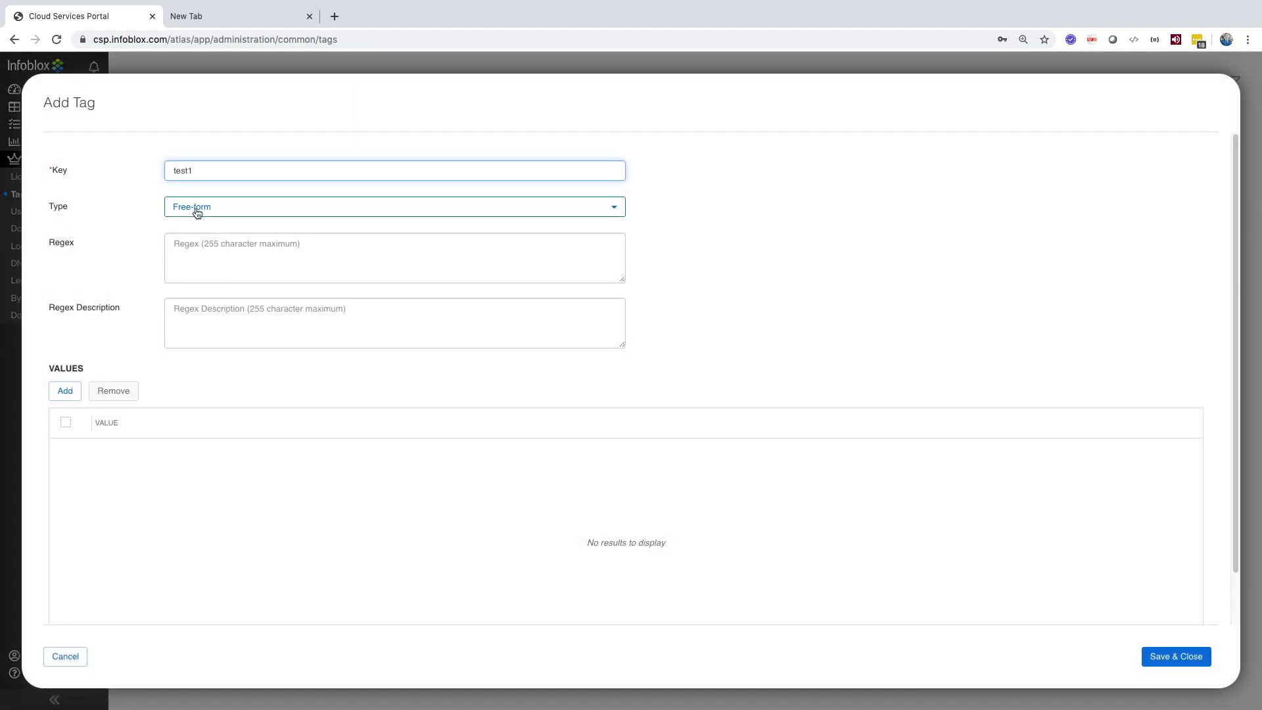
pyautogui.click(73, 392)
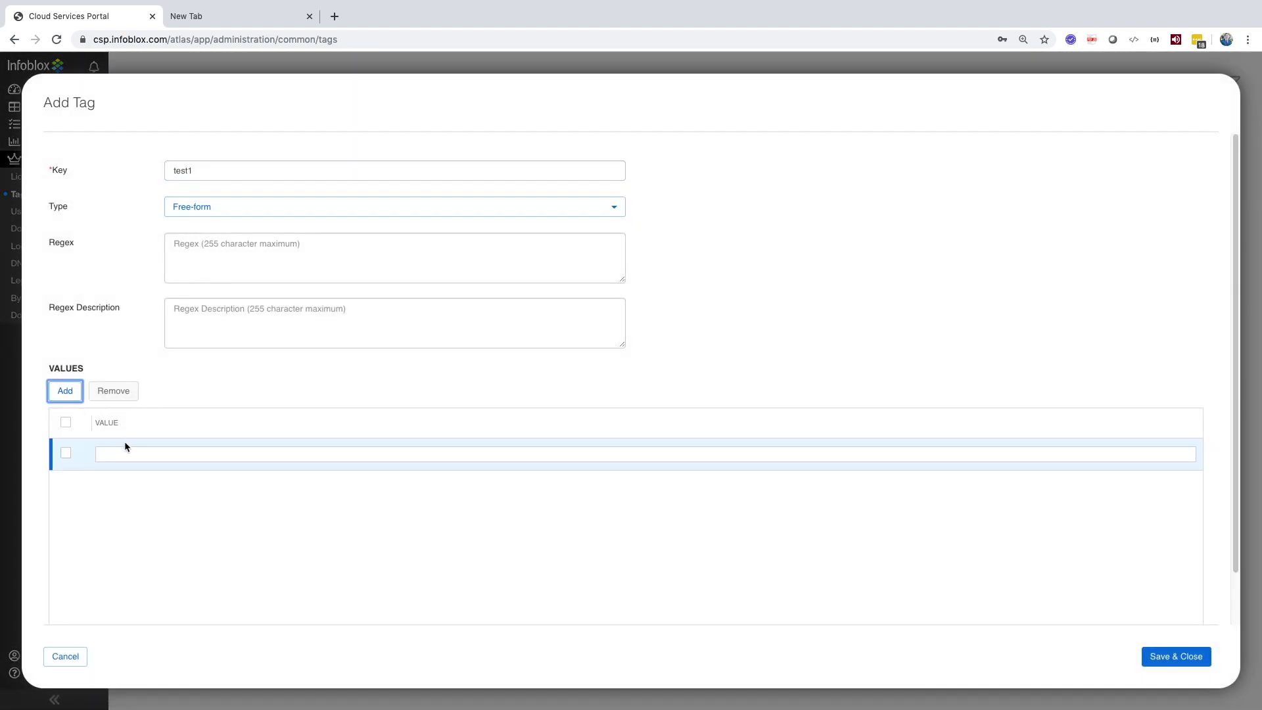
pyautogui.click(124, 455)
pyautogui.write('try1')
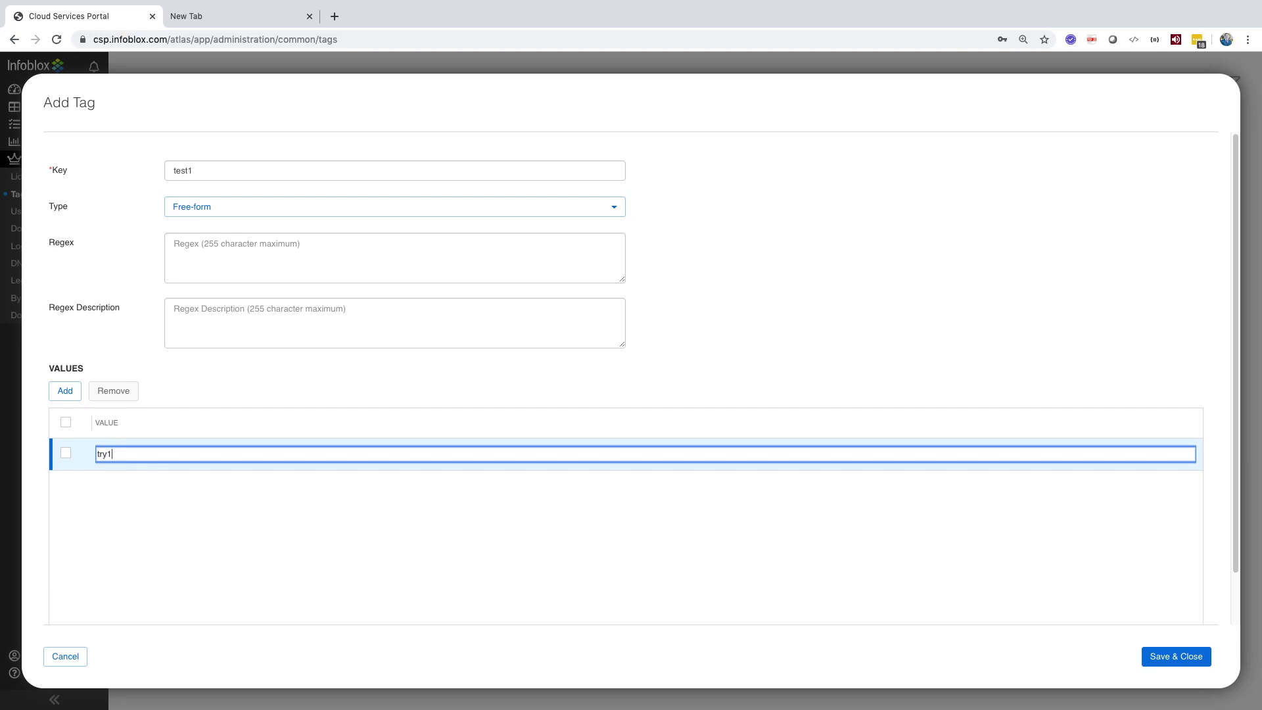
# Step: Add the second value try2 to tag test1 and save it
pyautogui.click(65, 398)
pyautogui.click(104, 485)
pyautogui.write('try')
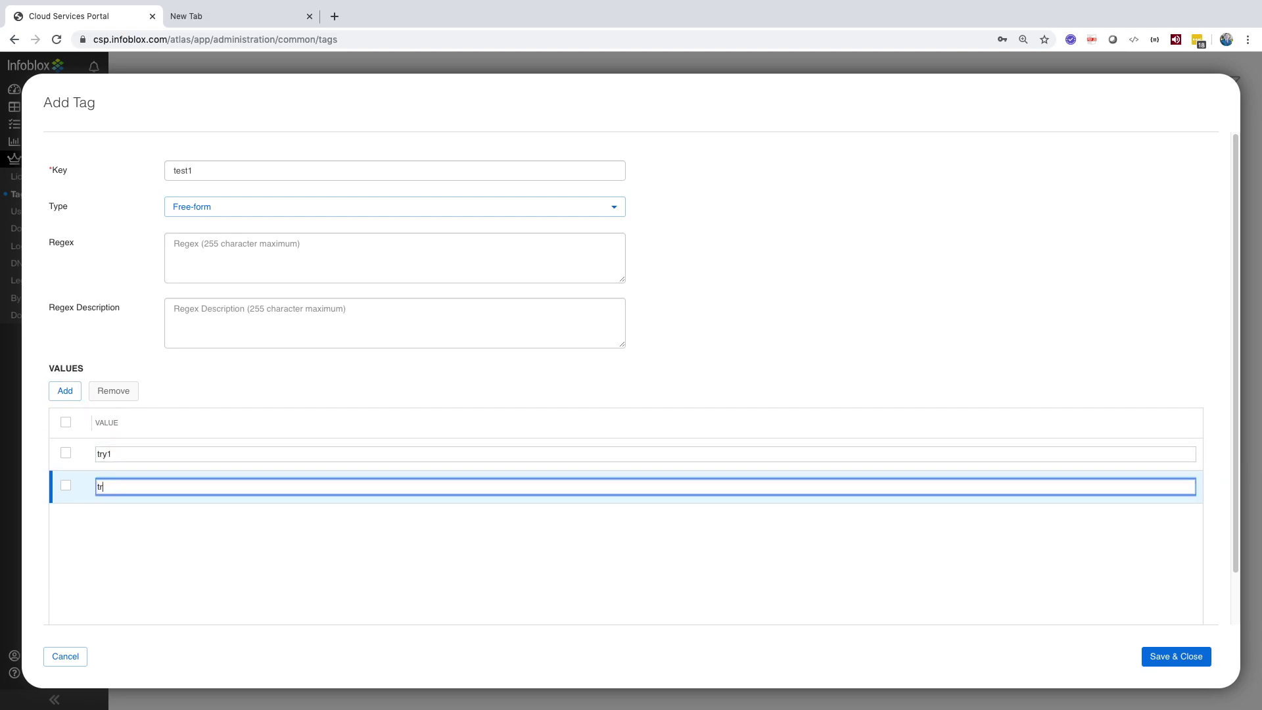
pyautogui.scroll(-1, 104, 485)
pyautogui.click(125, 429)
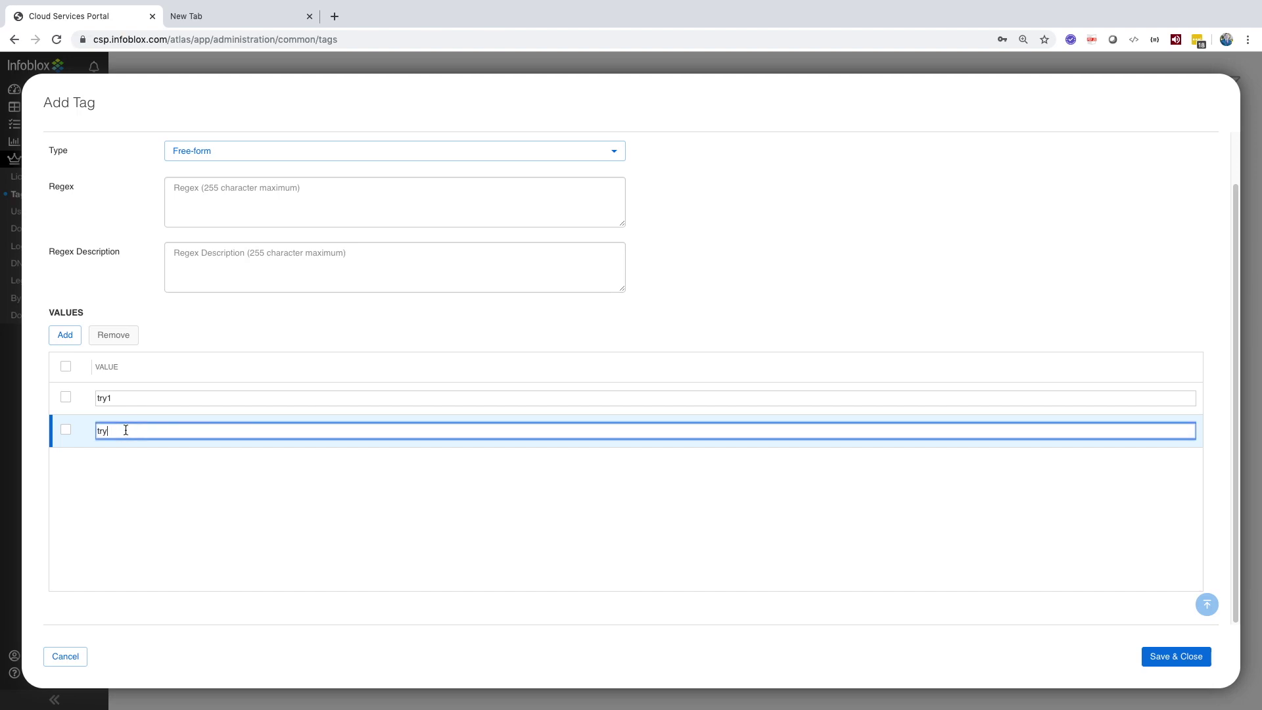
pyautogui.write('2')
pyautogui.click(1174, 657)
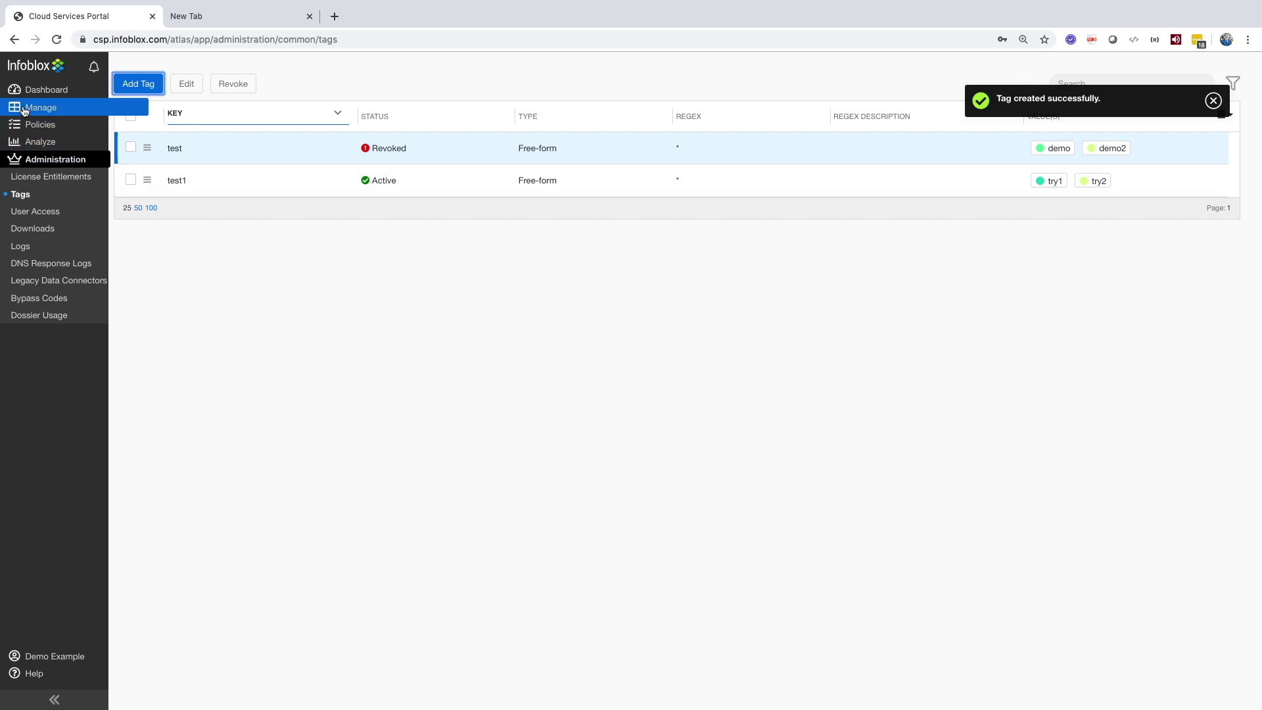
# Step: Open the IPAM/DHCP address spaces and edit B1DDI_Demo_IP_Space
pyautogui.moveTo(97, 116)
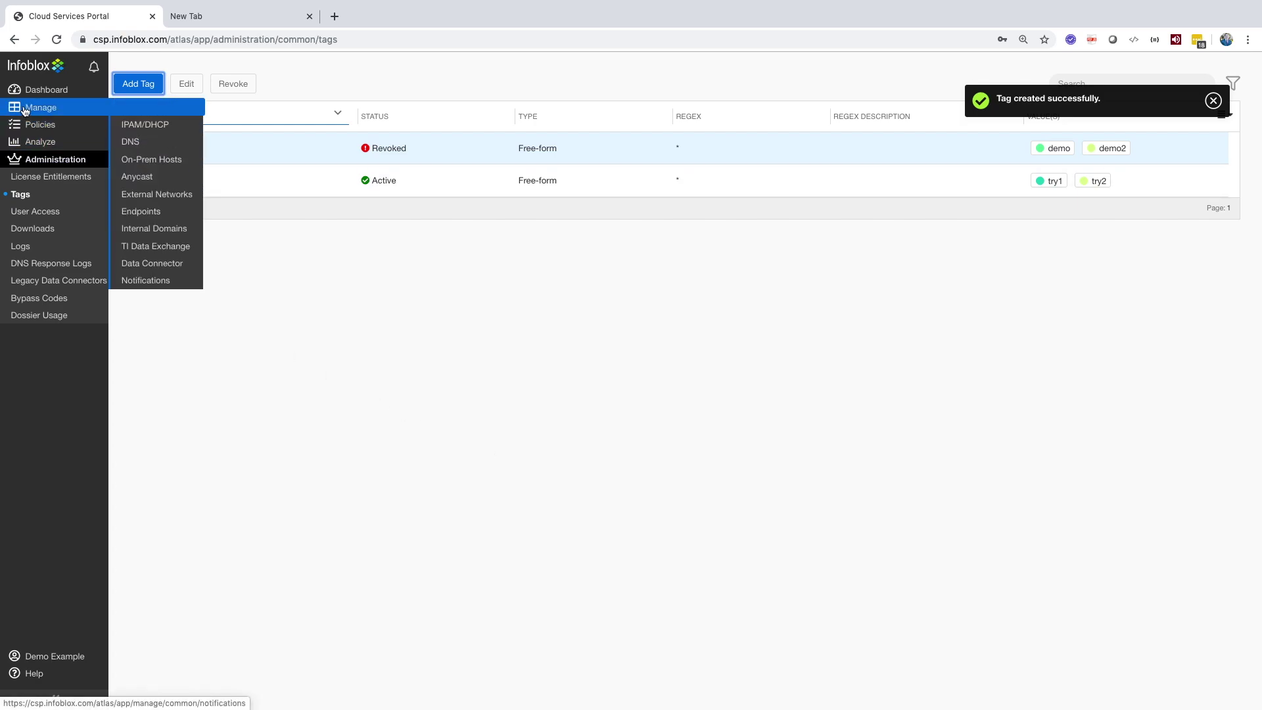
pyautogui.click(140, 125)
pyautogui.click(141, 120)
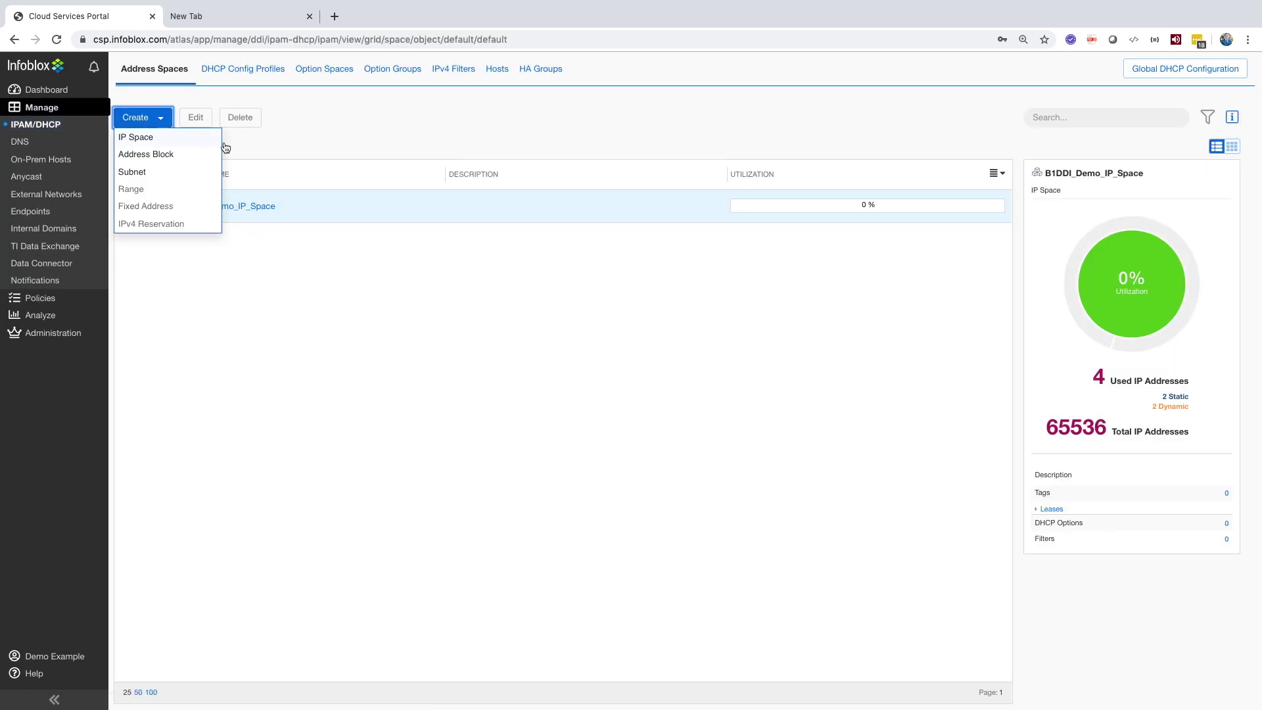
pyautogui.click(156, 281)
pyautogui.click(147, 205)
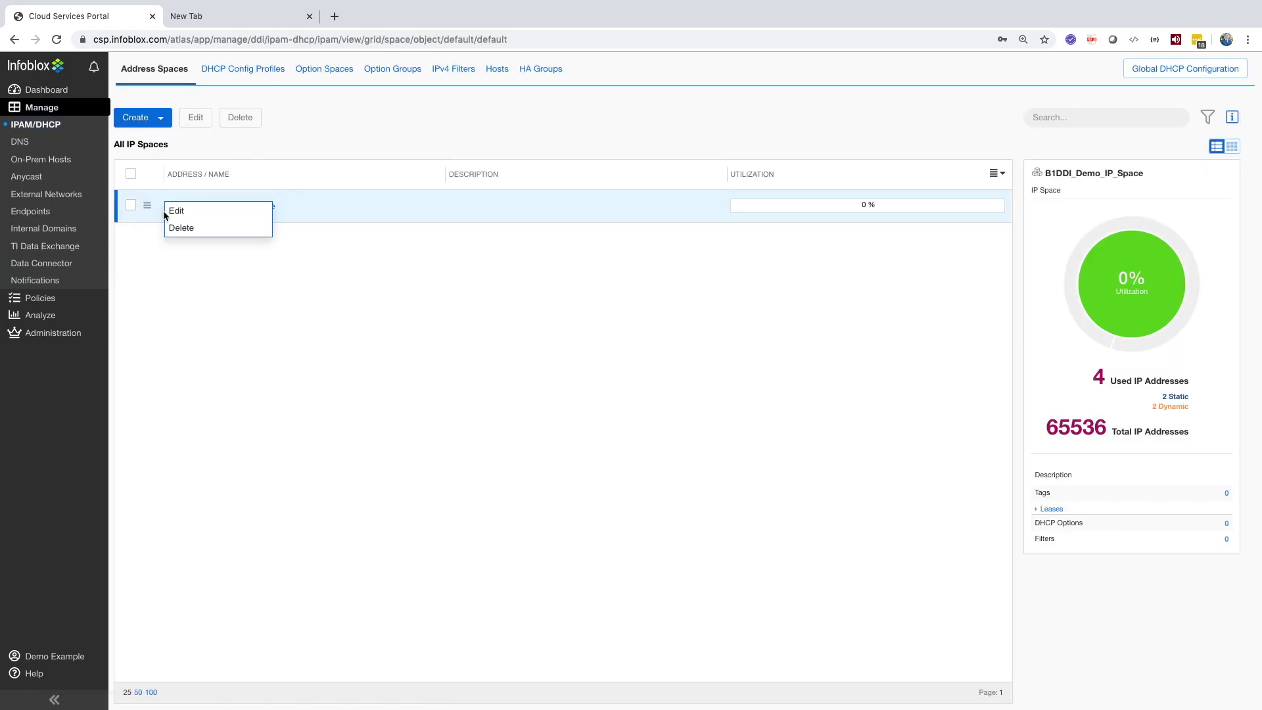
pyautogui.click(175, 212)
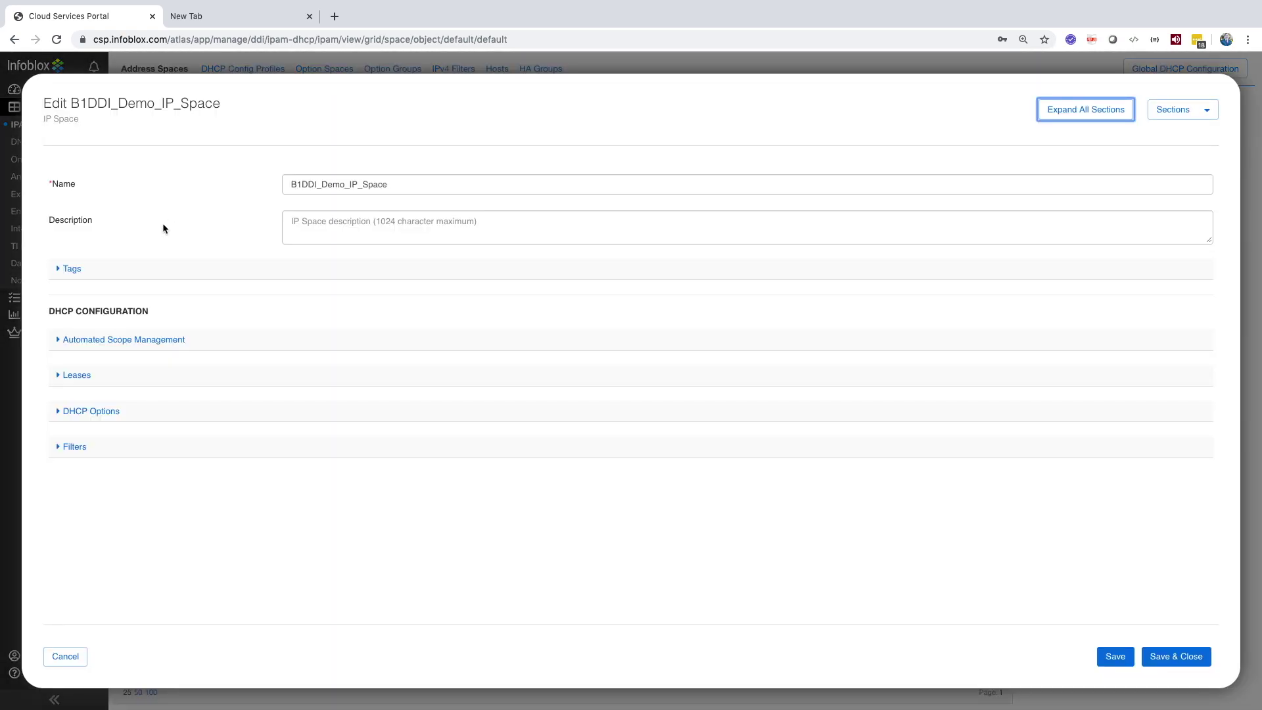
# Step: Add a tag keyed test1 with a partial value, then discard the IP space edits
pyautogui.click(72, 269)
pyautogui.click(65, 303)
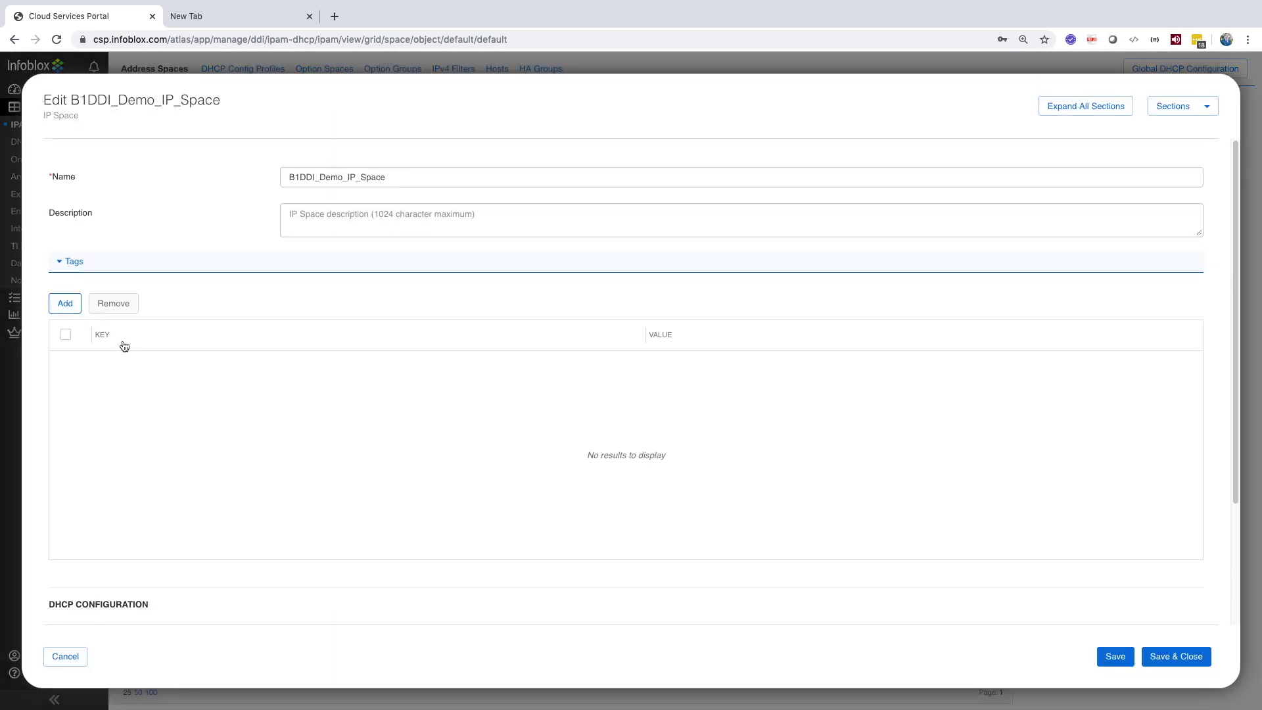
pyautogui.click(138, 367)
pyautogui.write('test1')
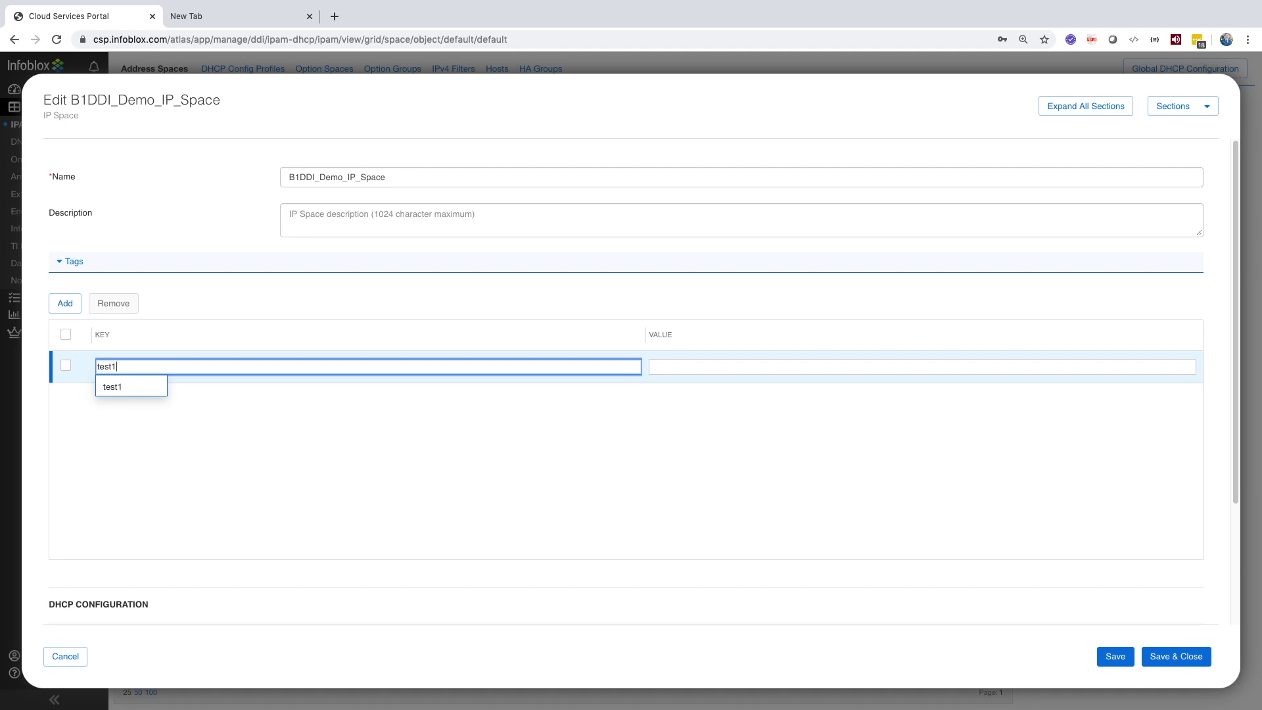
pyautogui.click(132, 388)
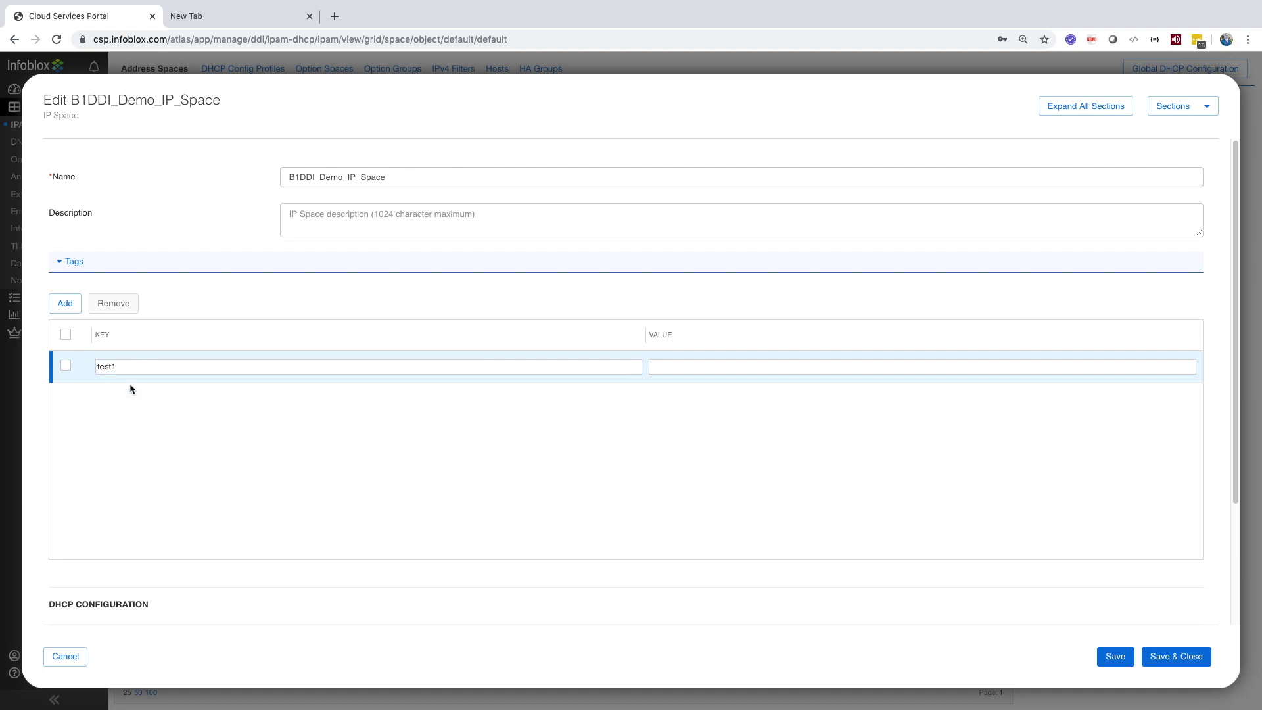
pyautogui.click(674, 371)
pyautogui.write('t')
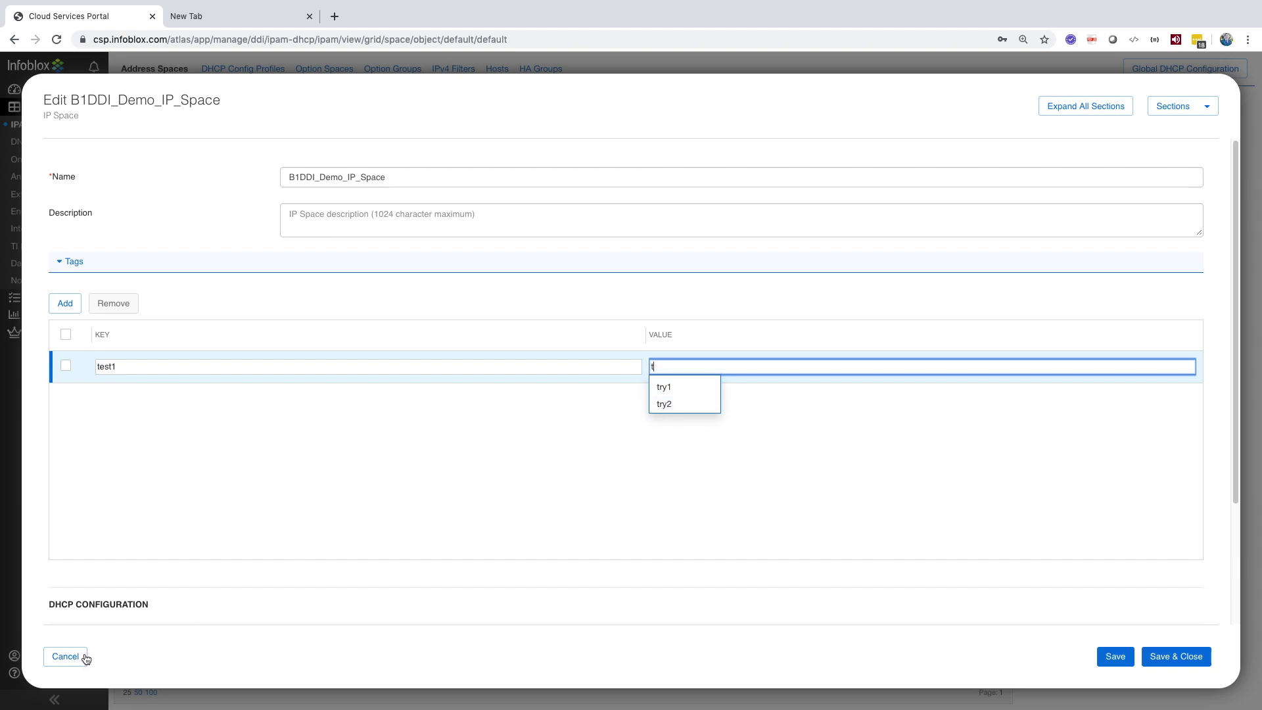
pyautogui.click(65, 656)
# Step: Revoke the test1 tag key from its row menu and confirm, then go to User Access
pyautogui.moveTo(105, 332)
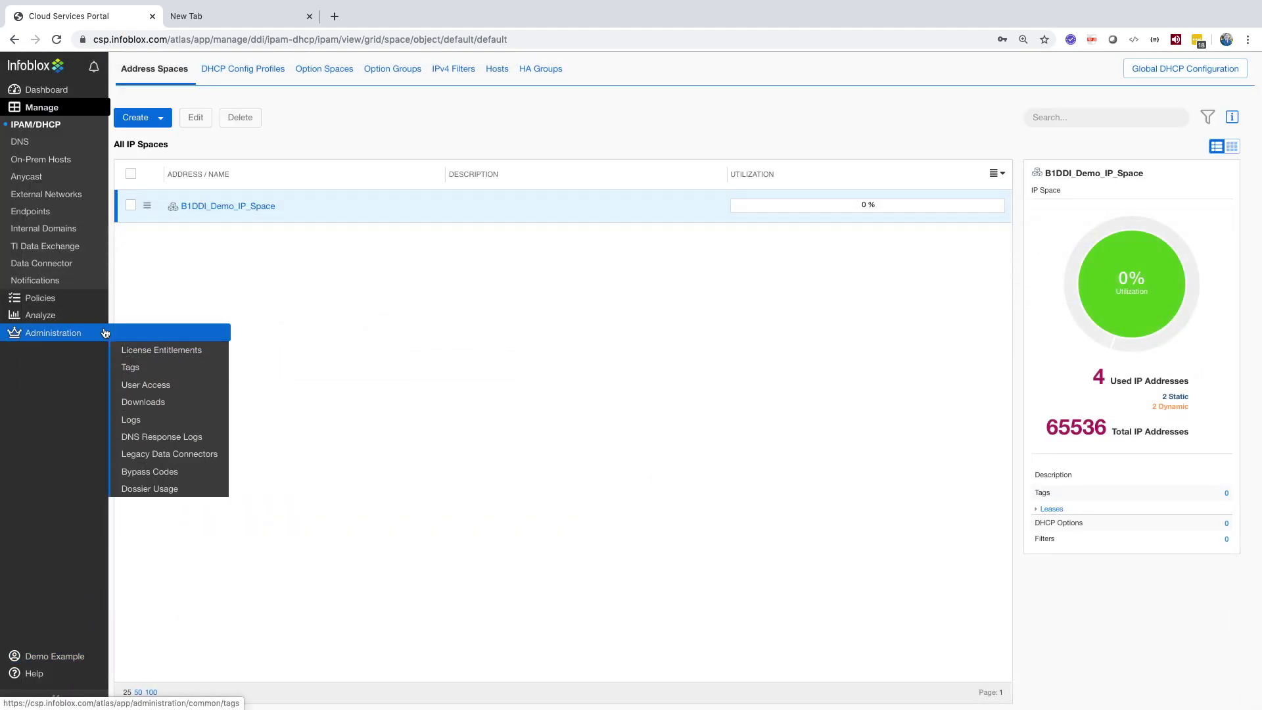
pyautogui.click(131, 367)
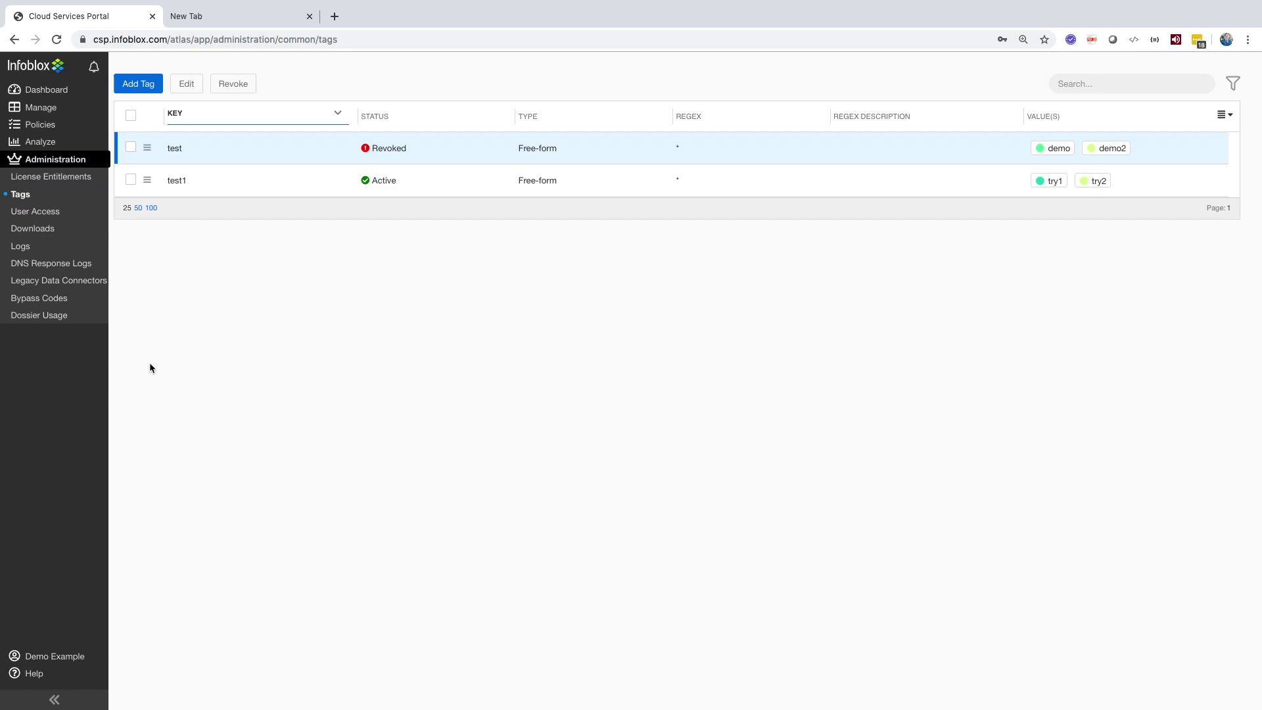
pyautogui.click(148, 182)
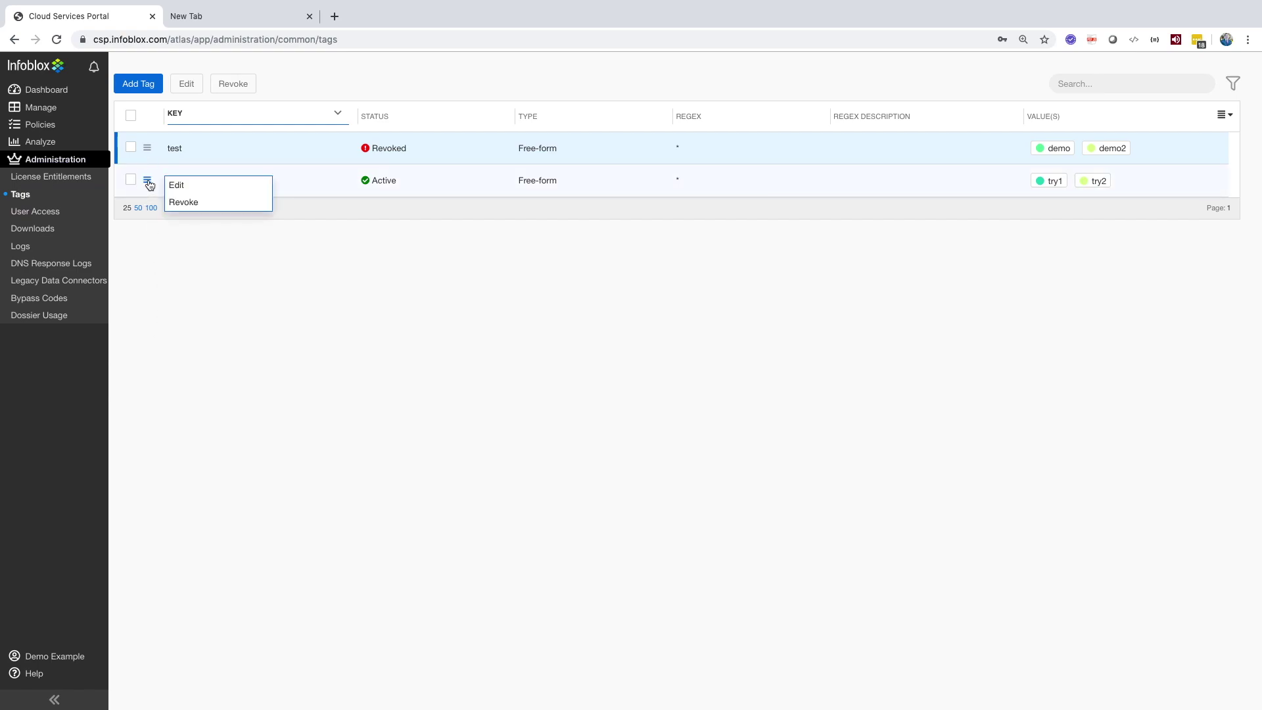
pyautogui.click(181, 203)
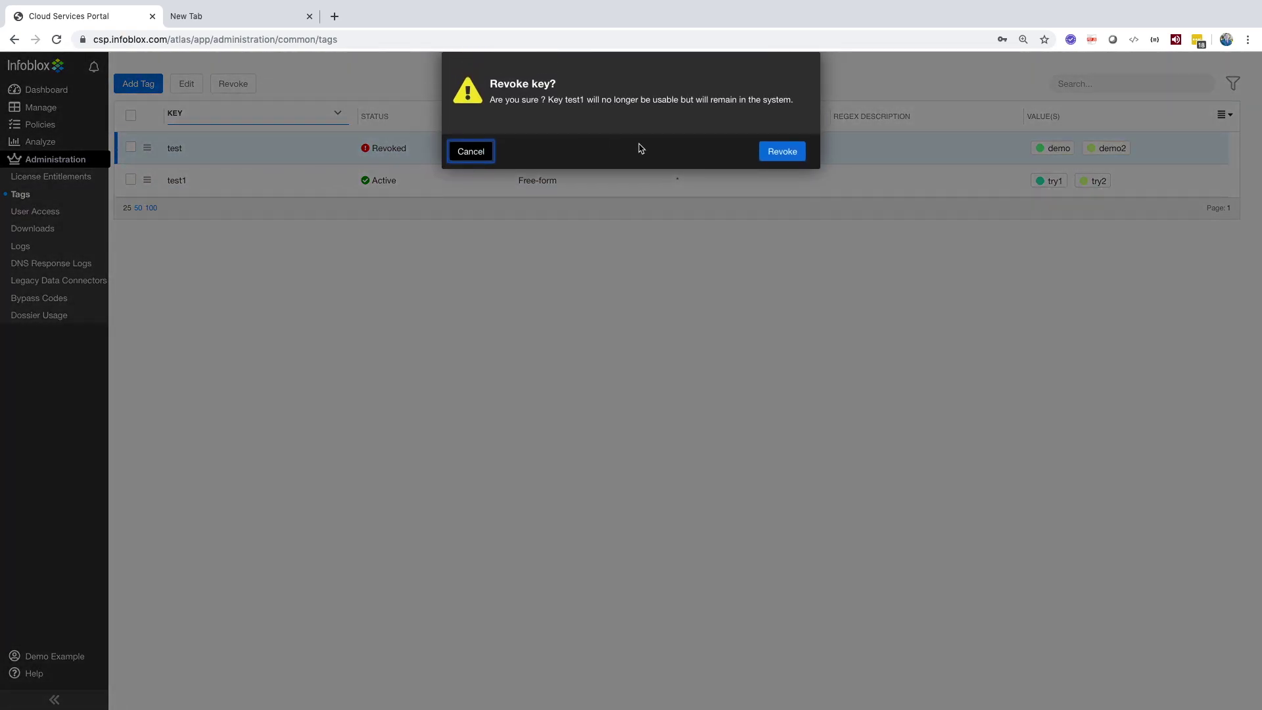
pyautogui.click(801, 150)
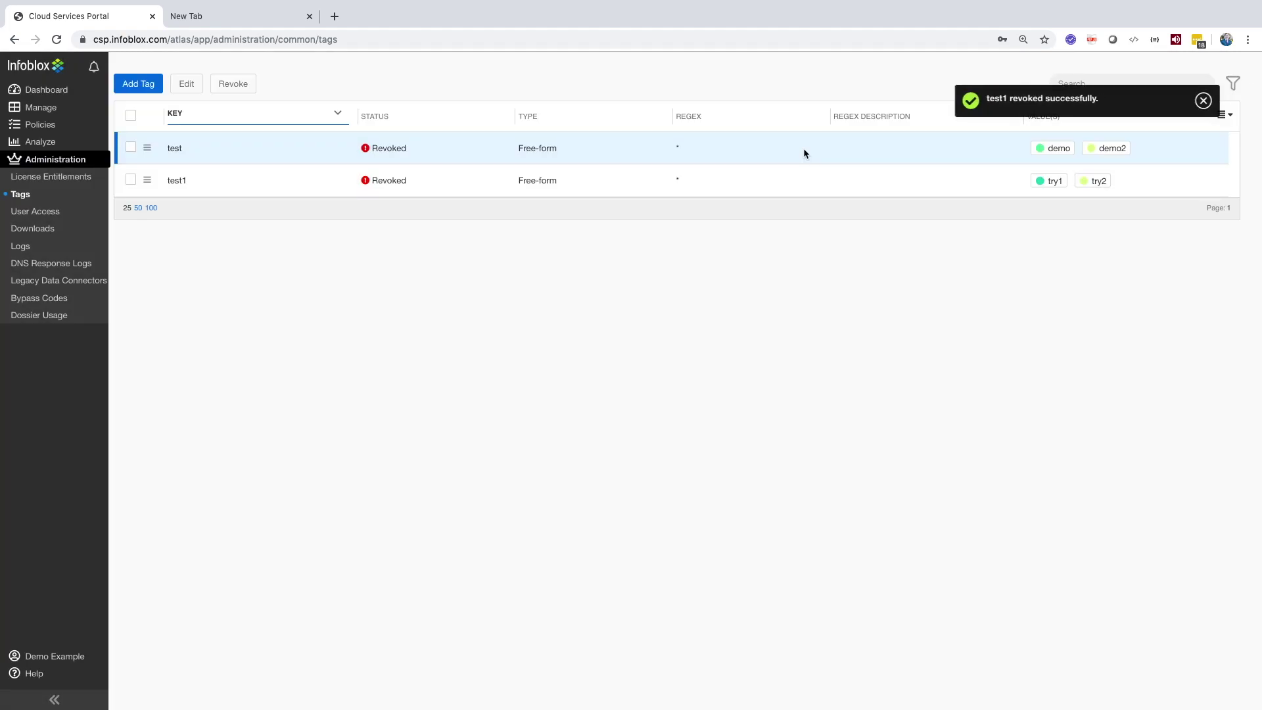
pyautogui.click(50, 212)
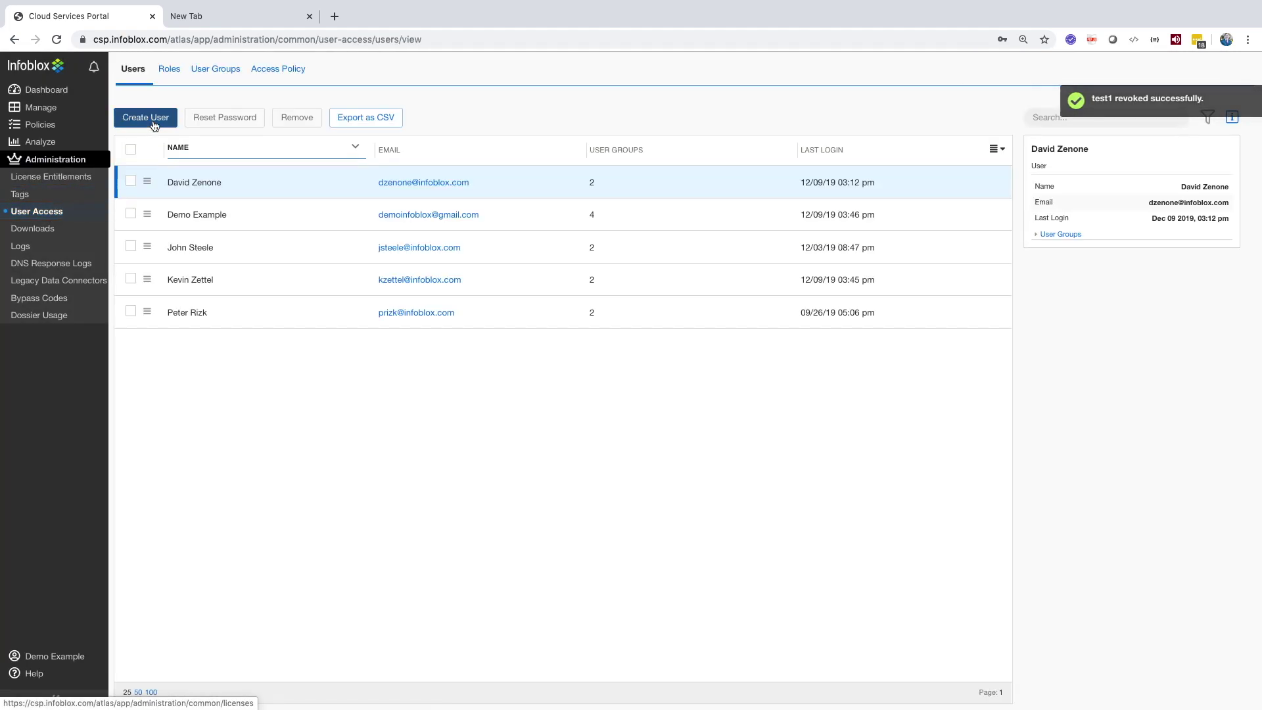
# Step: Draft a new user in the ib-access-control-admin group, then cancel it
pyautogui.click(155, 116)
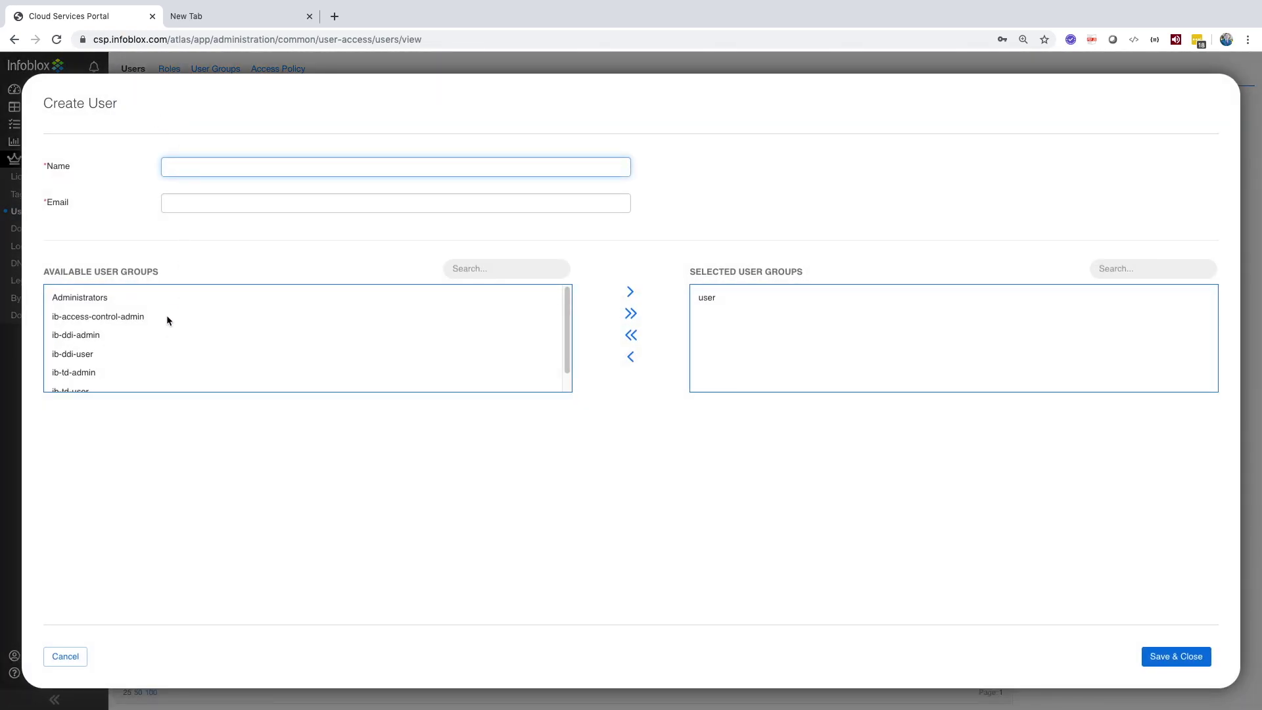
pyautogui.click(100, 304)
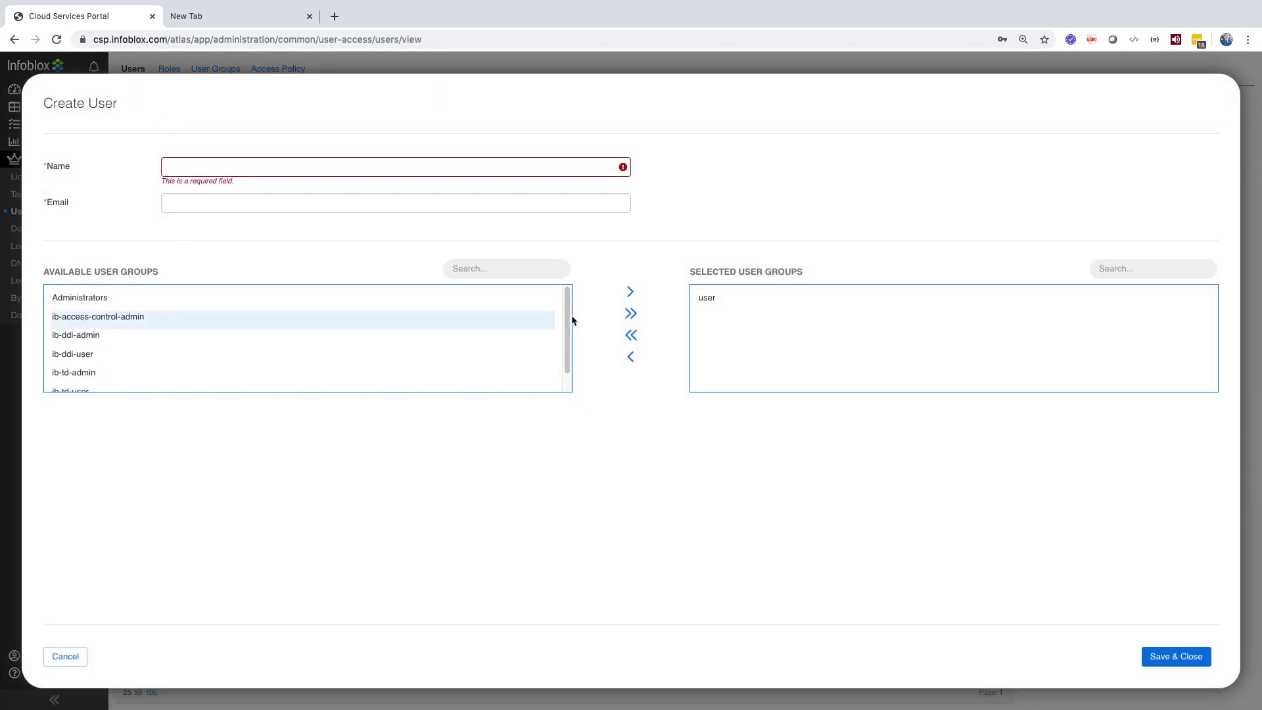
pyautogui.click(630, 291)
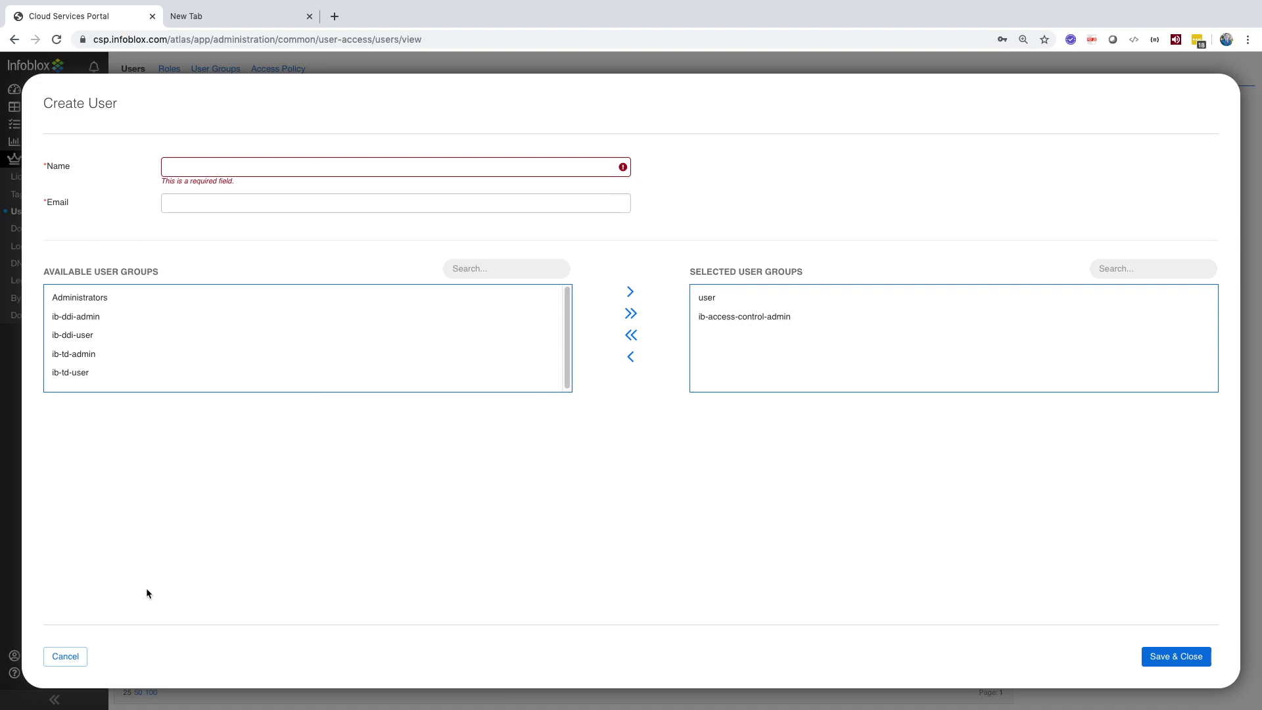
pyautogui.click(65, 656)
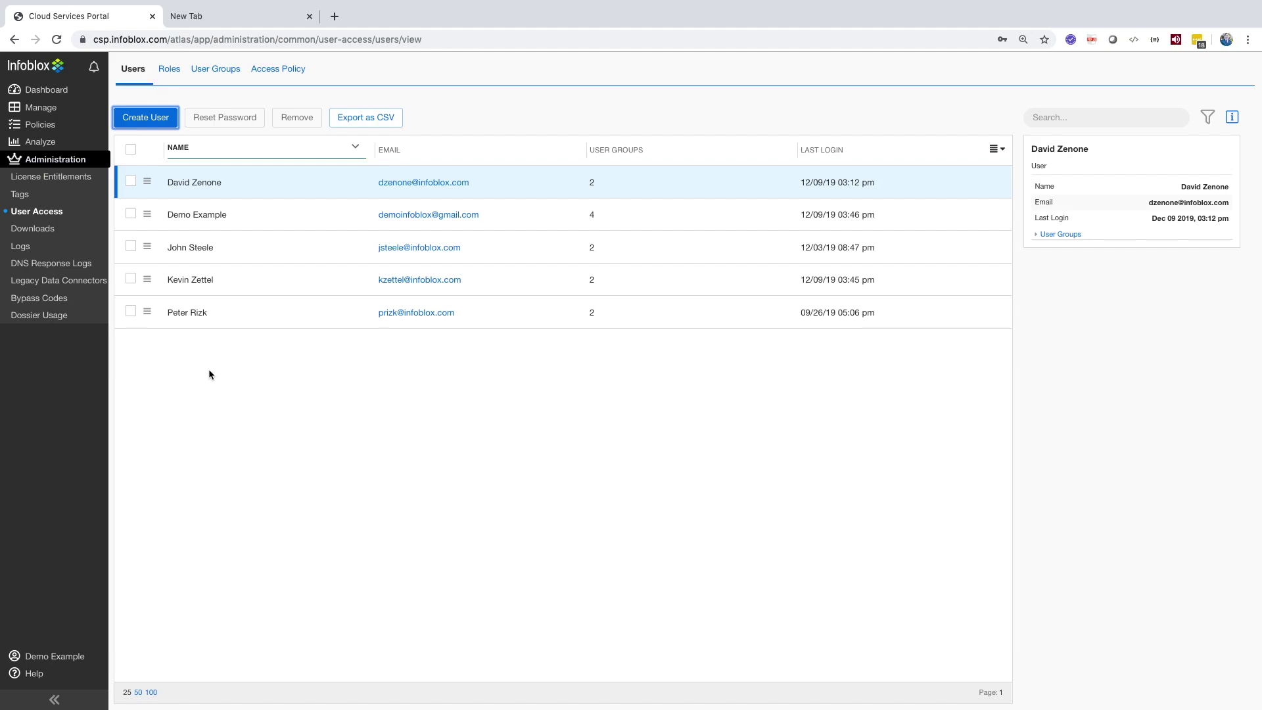
# Step: Browse Roles and User Groups, drafting a group with the first two users, then cancel it
pyautogui.click(167, 69)
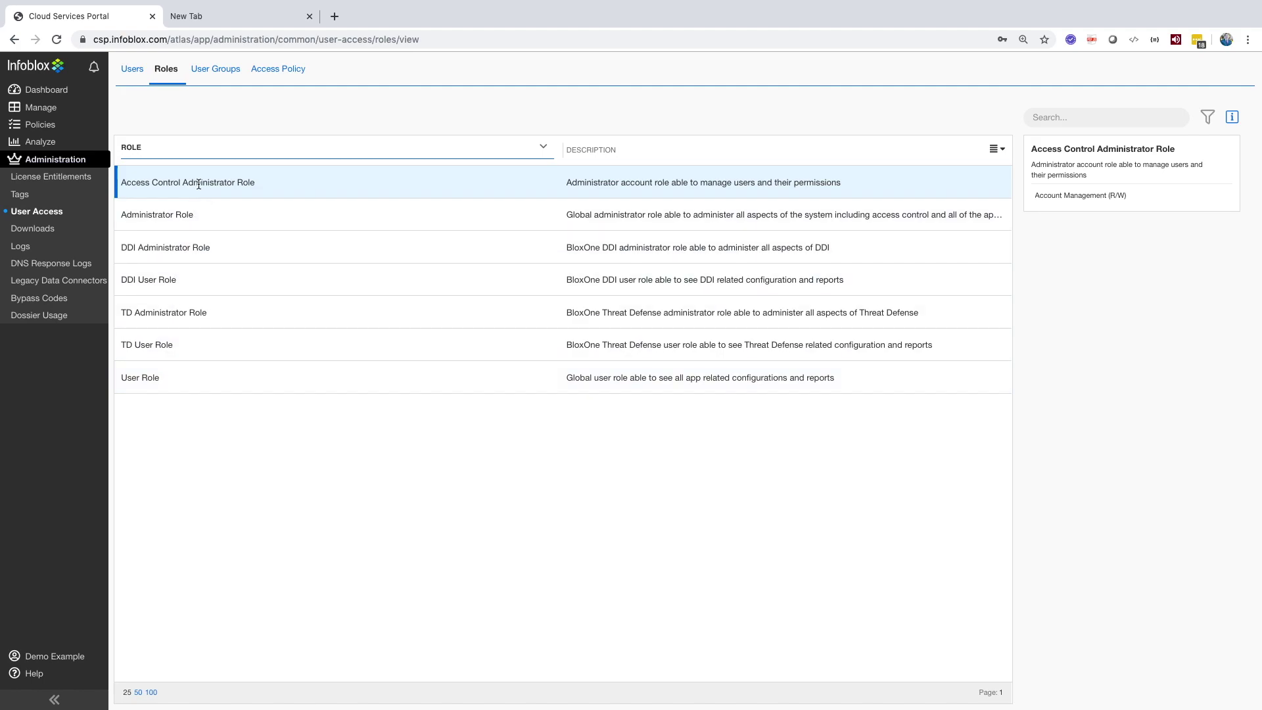
pyautogui.click(215, 70)
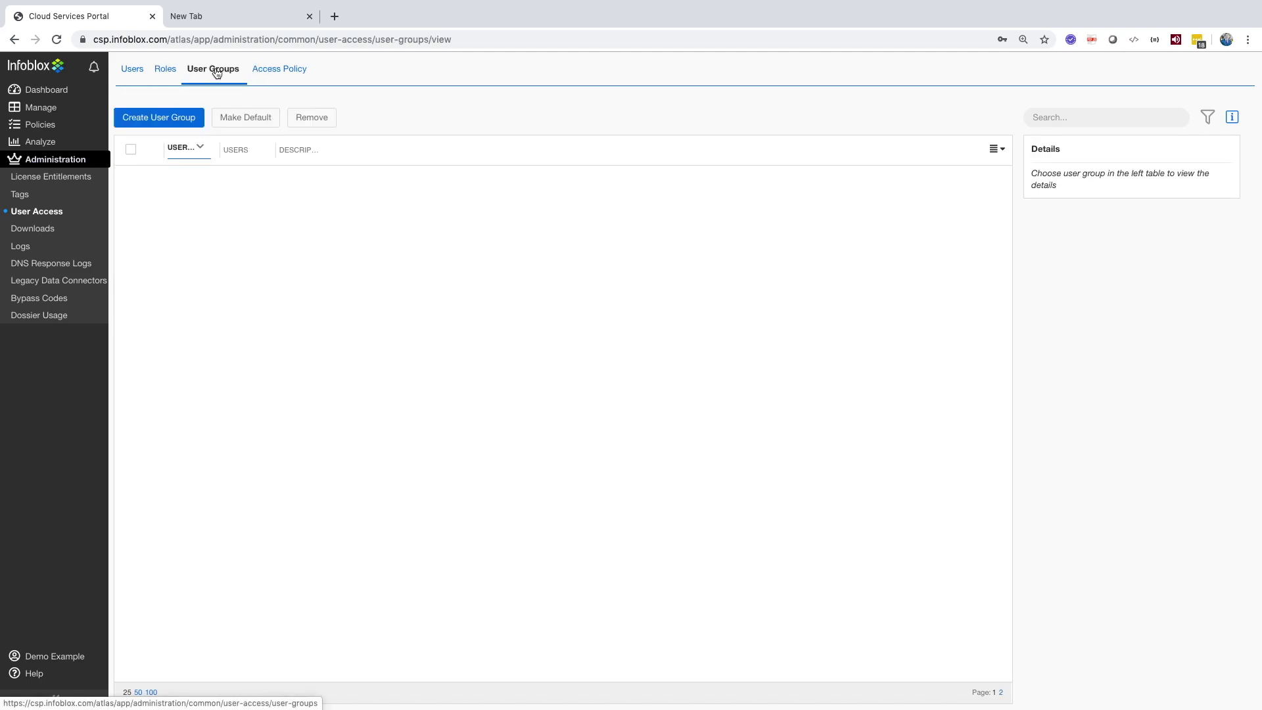
pyautogui.click(180, 122)
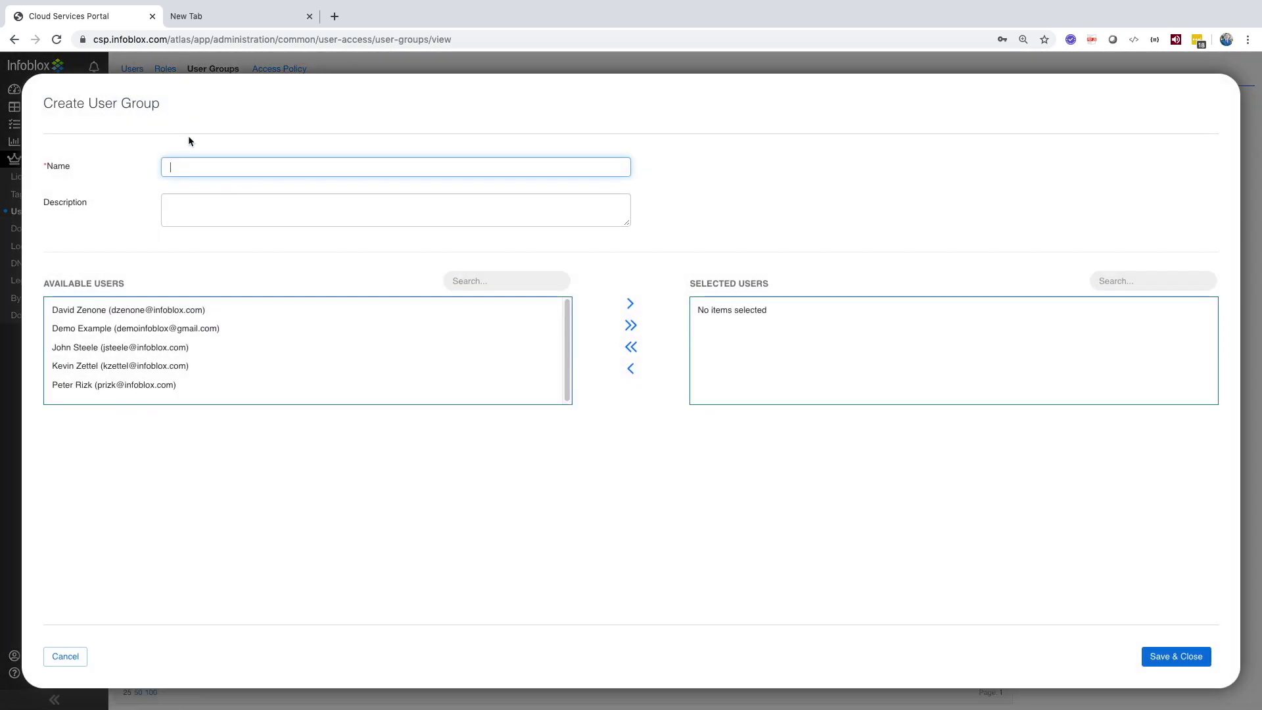
pyautogui.click(158, 339)
pyautogui.click(630, 304)
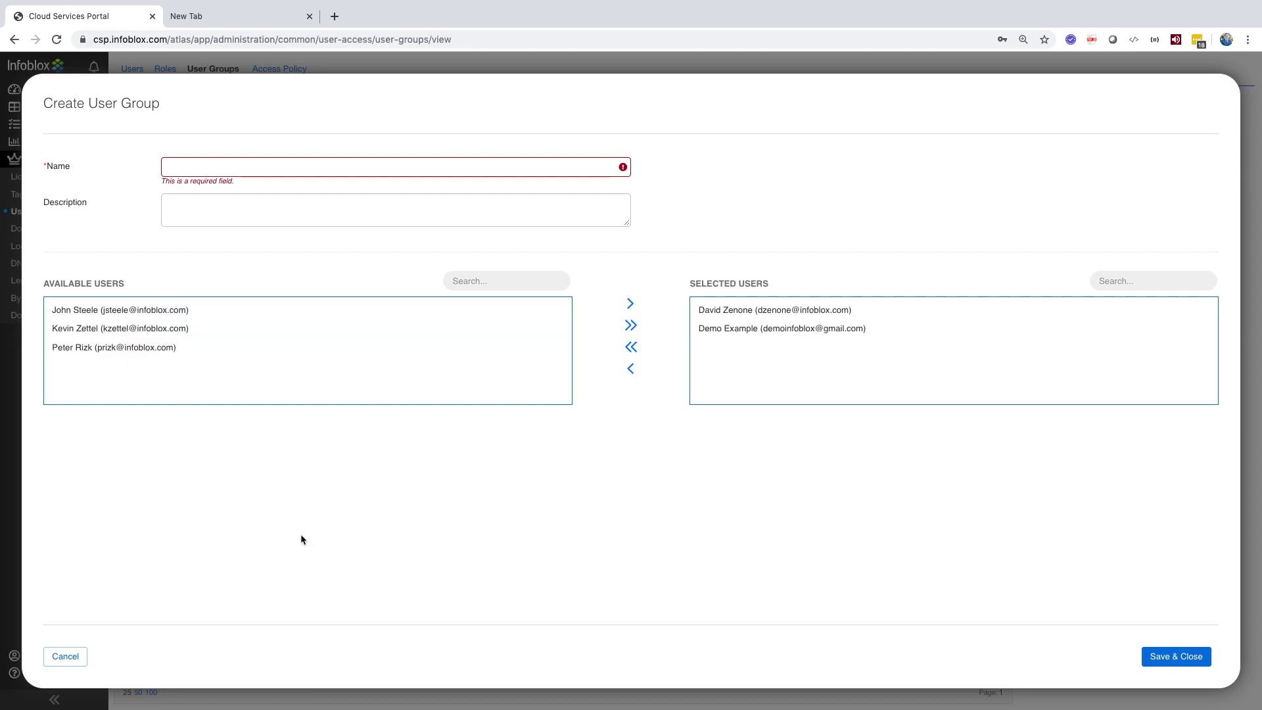
pyautogui.click(65, 656)
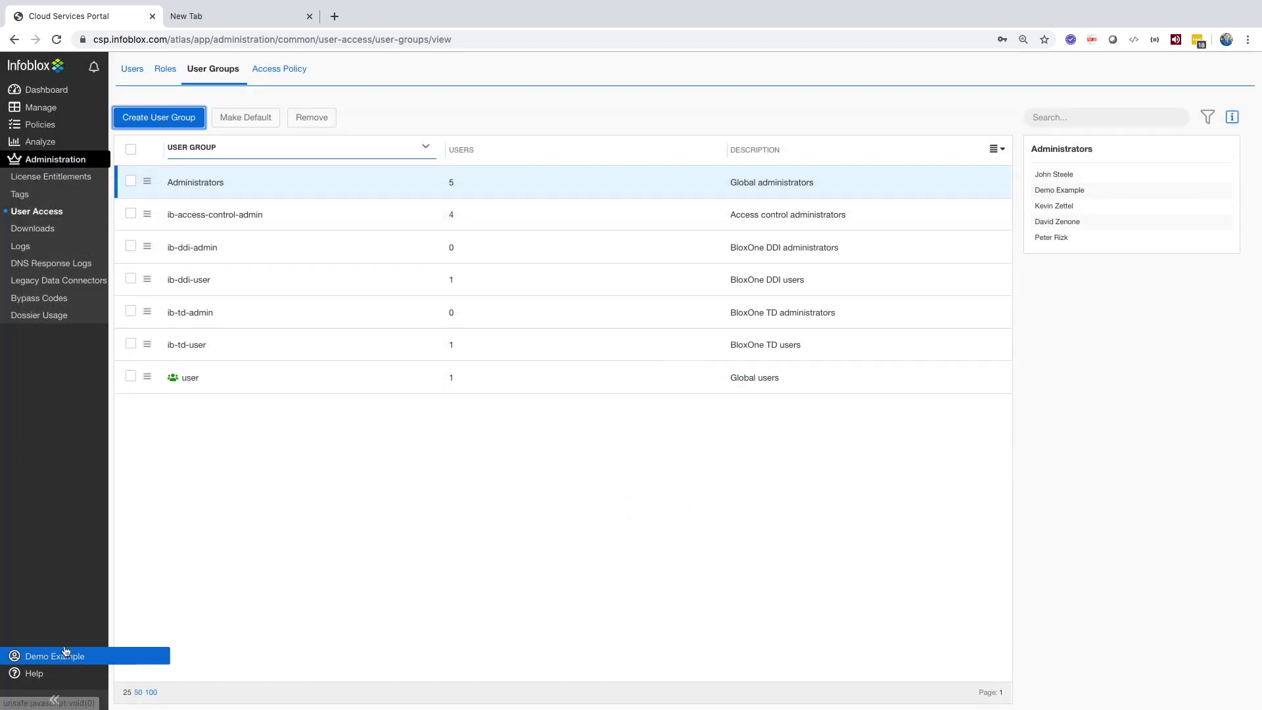
pyautogui.click(288, 78)
# Step: Draft an access policy named 'test' with Administrator Role and a user group, then cancel it
pyautogui.click(163, 118)
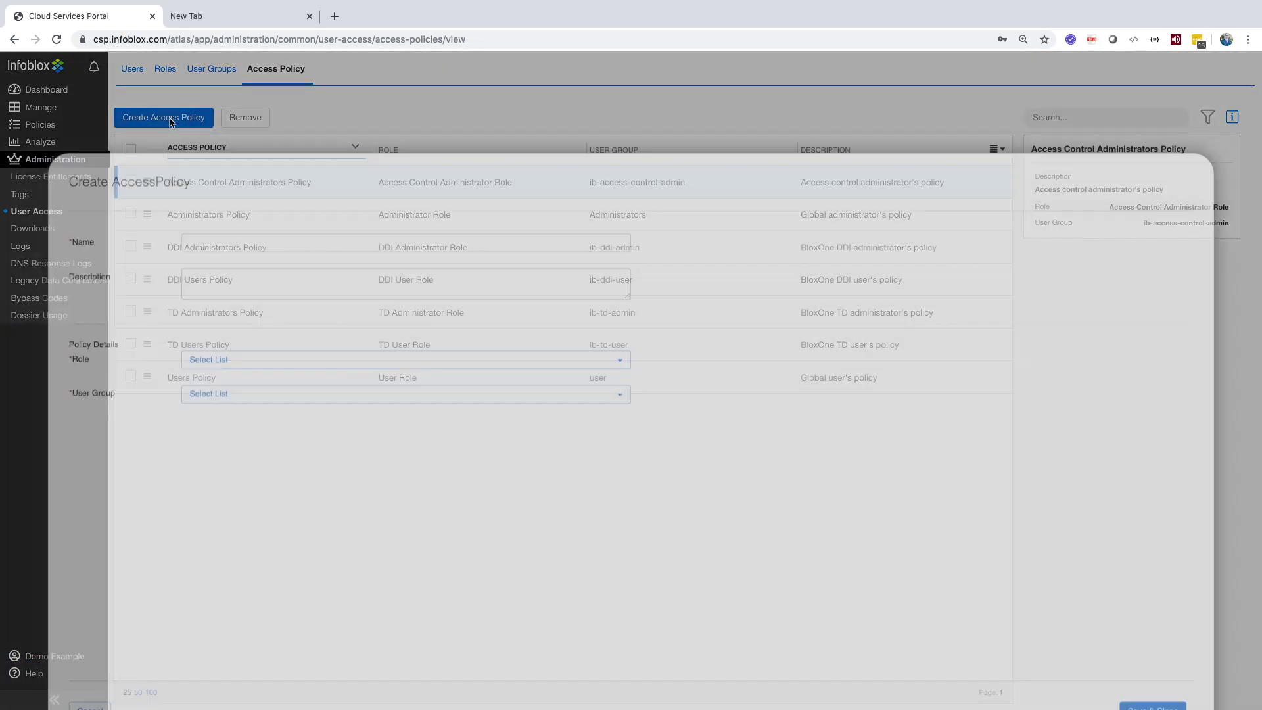
pyautogui.click(188, 164)
pyautogui.write('test')
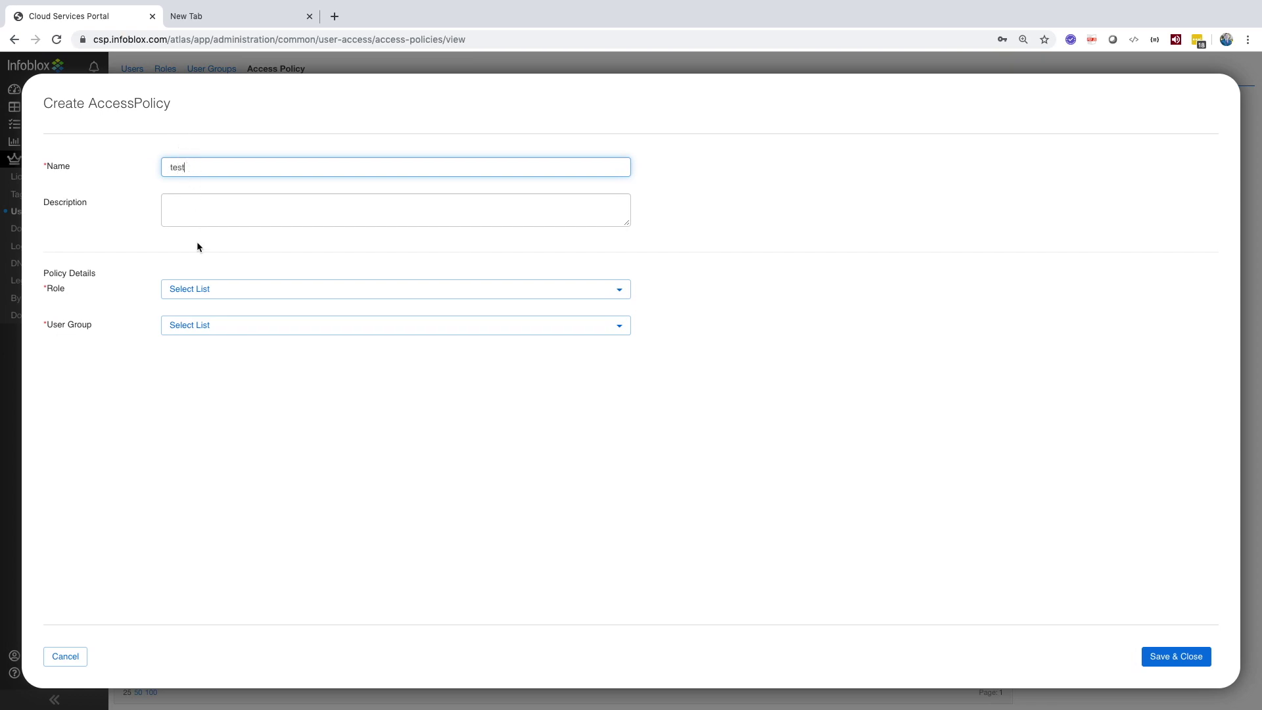
pyautogui.click(188, 290)
pyautogui.click(199, 327)
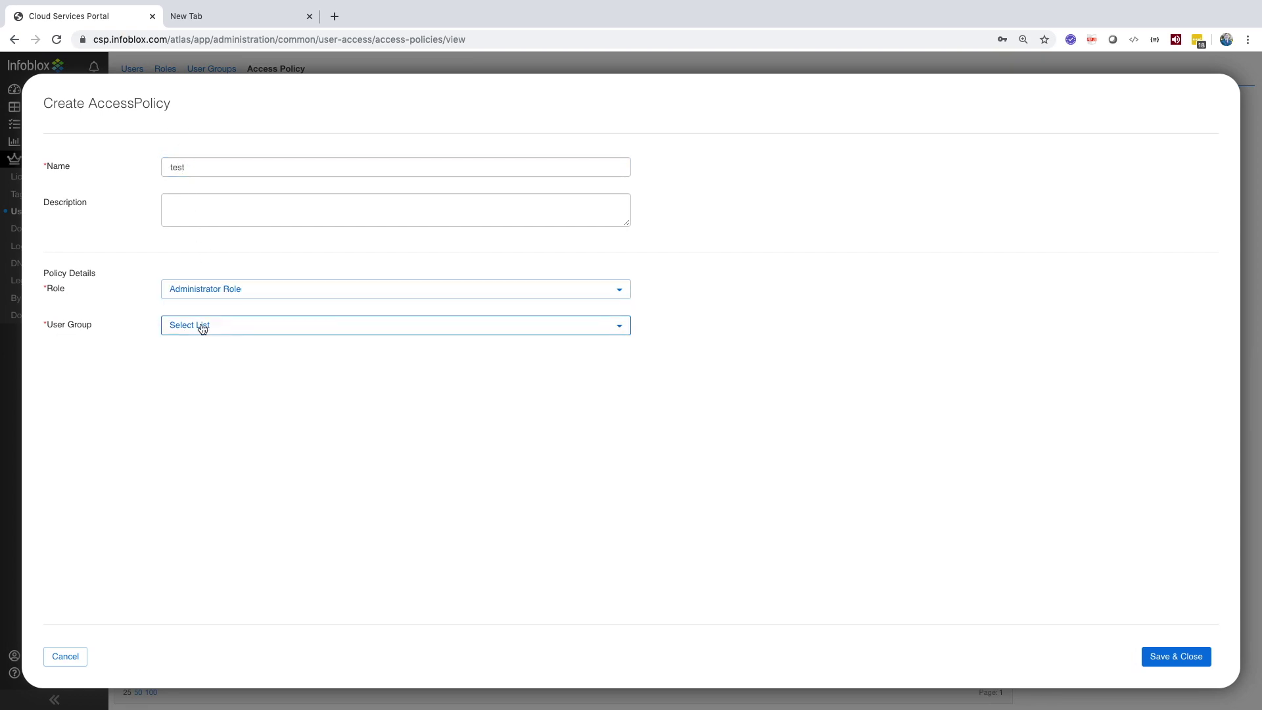
pyautogui.click(198, 325)
pyautogui.click(185, 449)
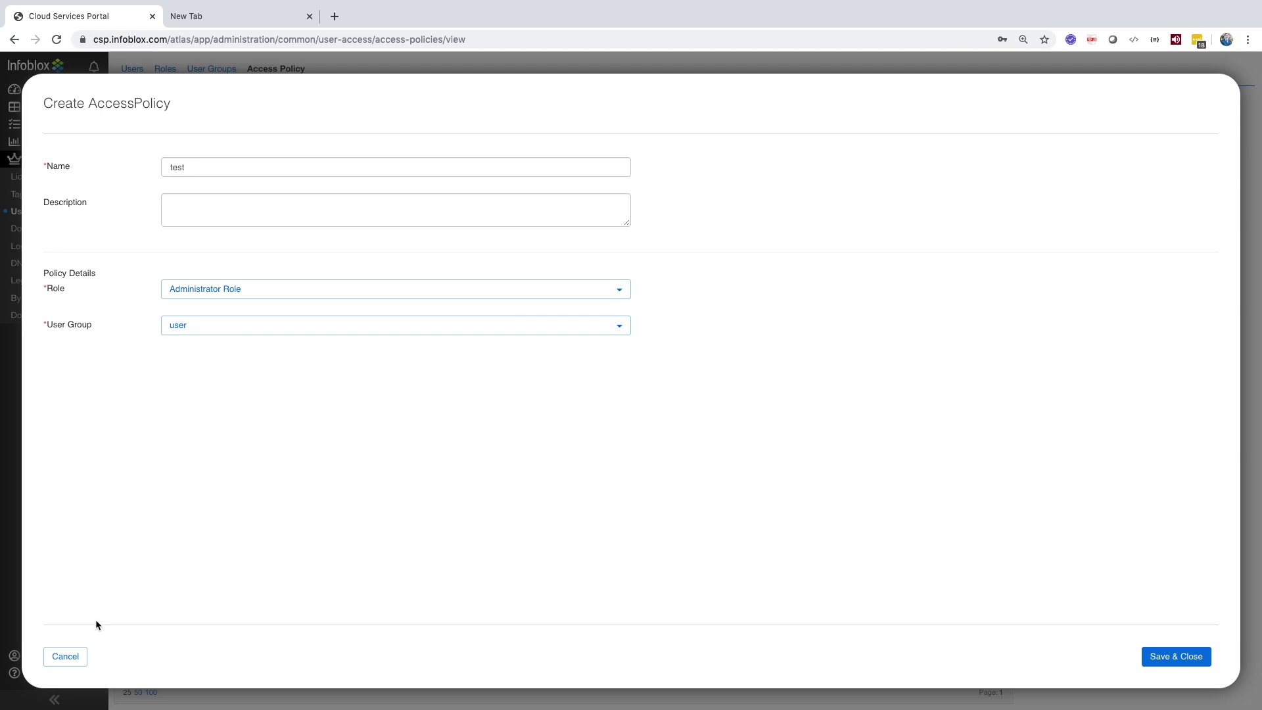
pyautogui.click(64, 656)
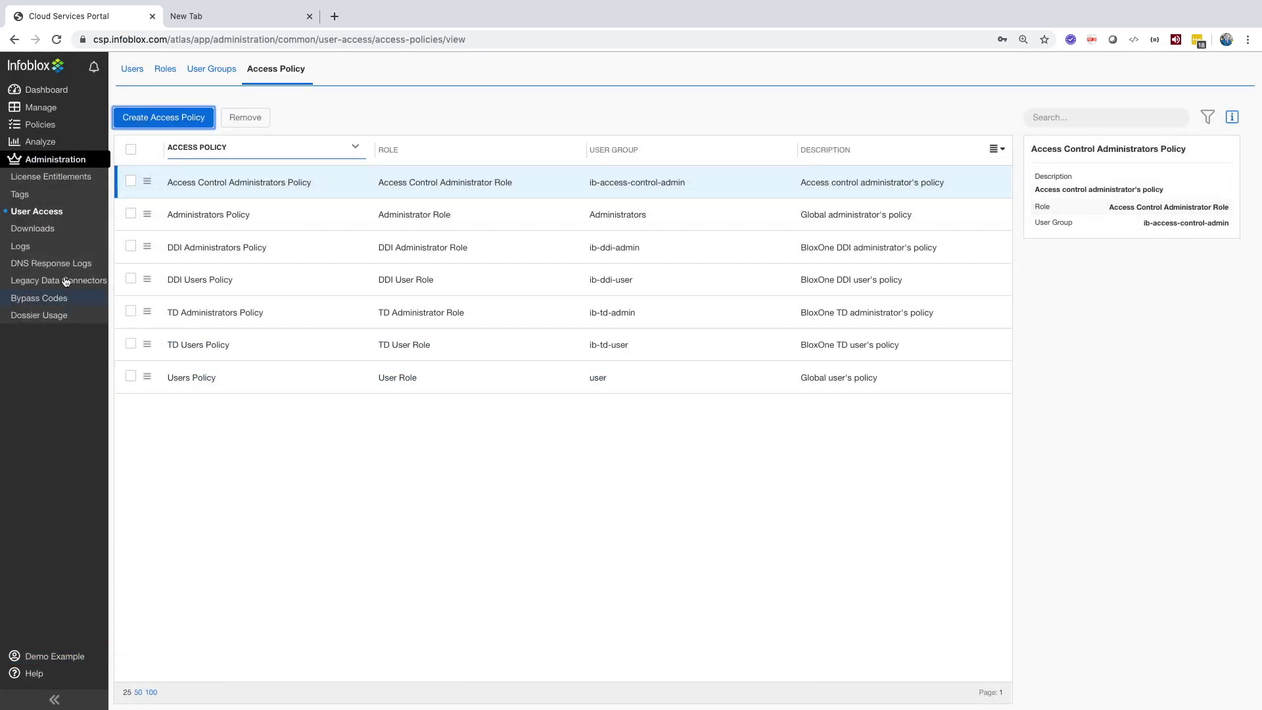
# Step: Look over the Downloads page, then switch to Audit Logs
pyautogui.click(57, 229)
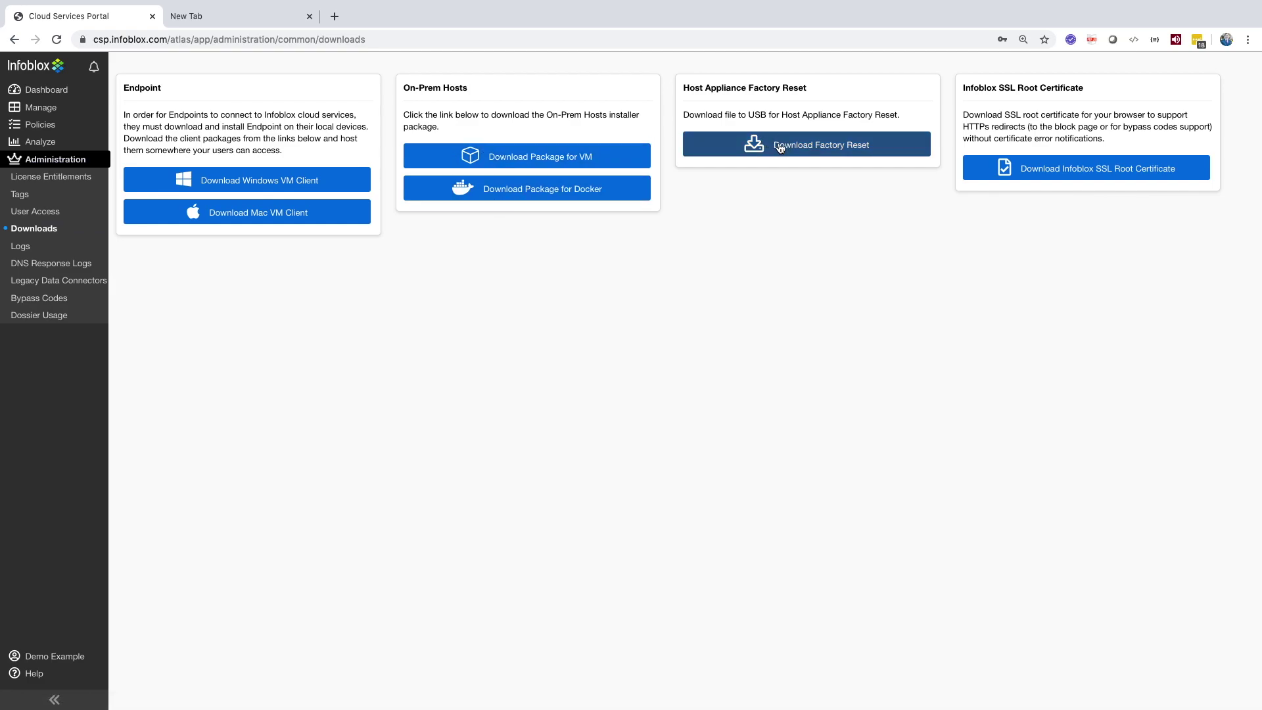
pyautogui.click(28, 254)
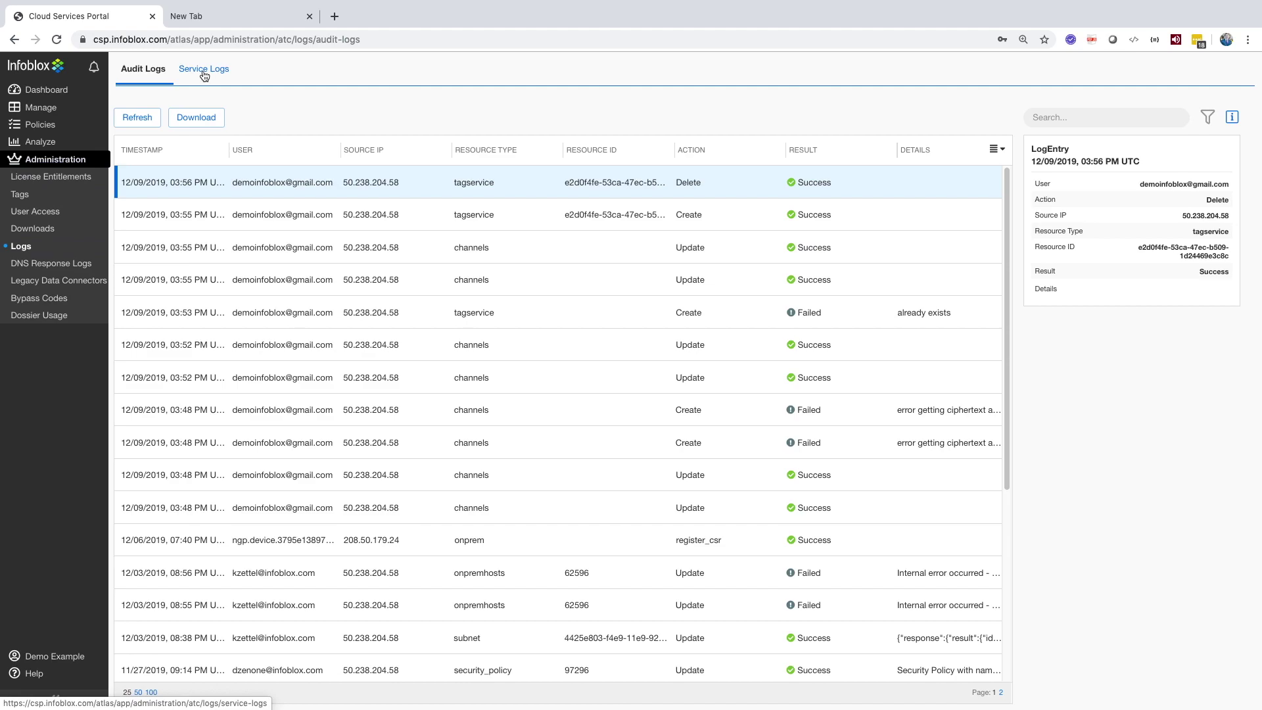
pyautogui.click(203, 73)
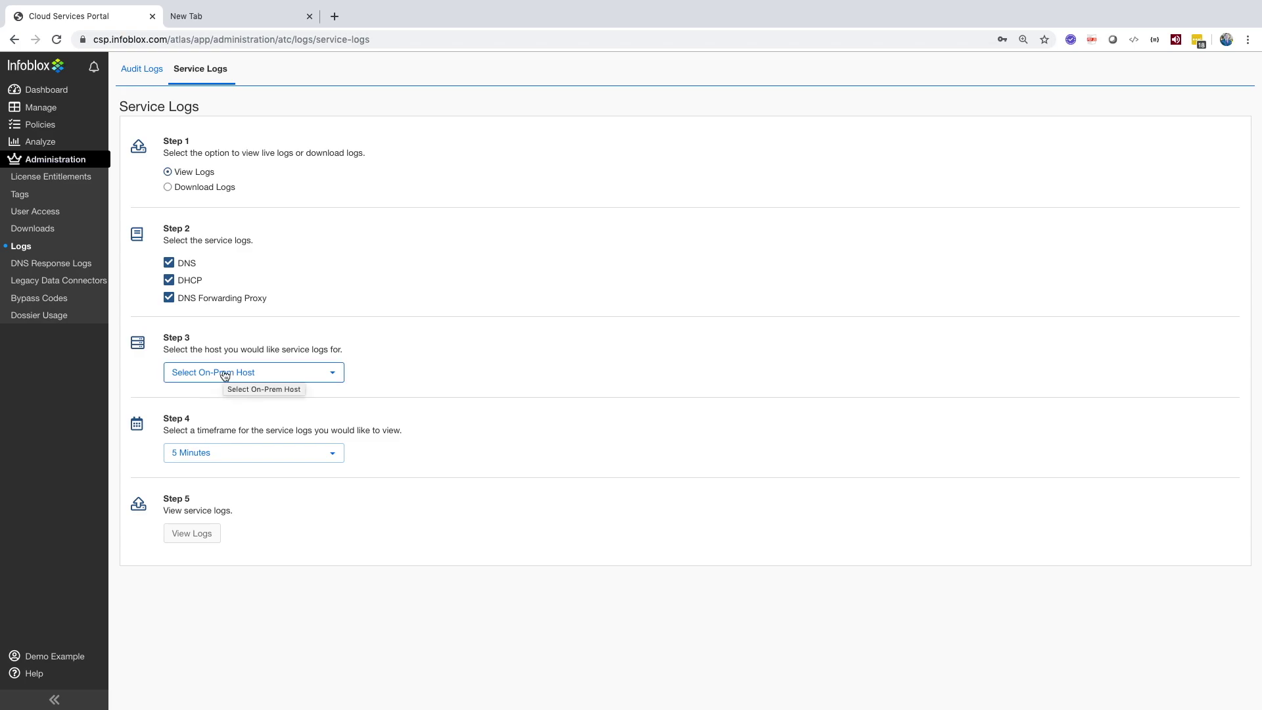
# Step: Bring up the Manage menu in the sidebar from the Service Logs page
pyautogui.moveTo(79, 108)
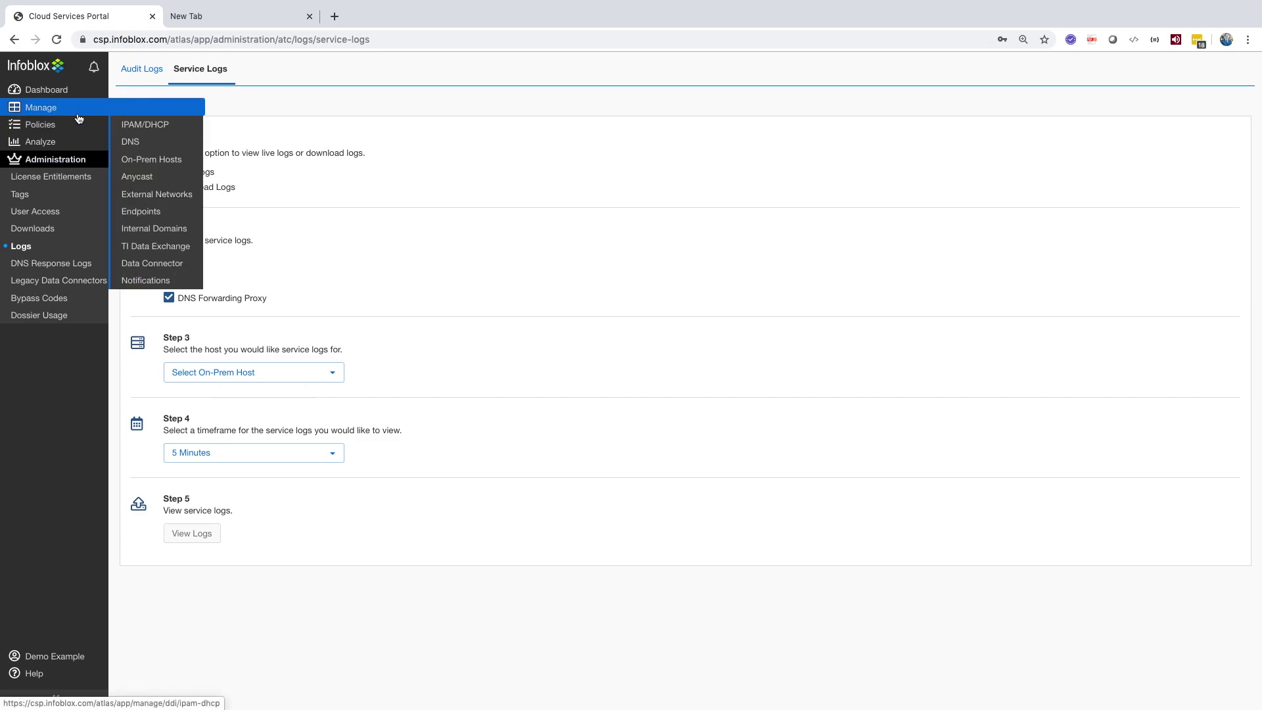
# Step: Select host B1DDI-Demo in On-Prem Hosts and open Service > Service Logs for it
pyautogui.click(156, 164)
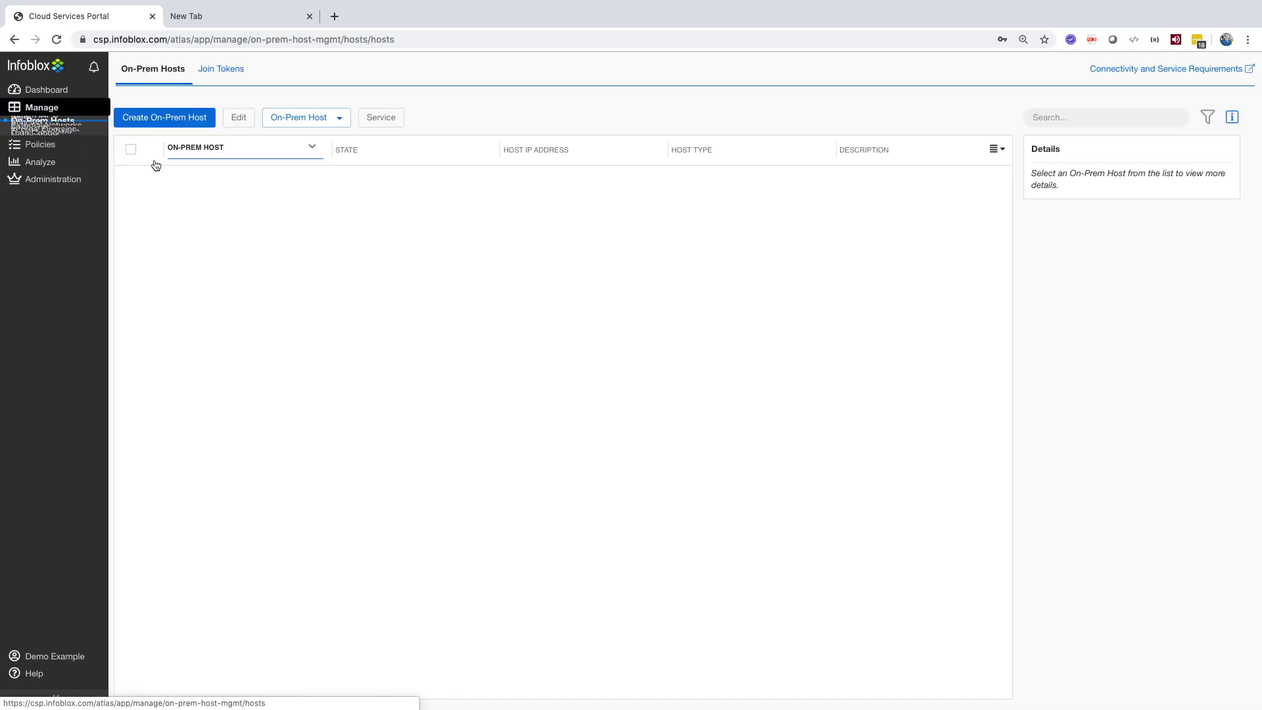
pyautogui.click(132, 182)
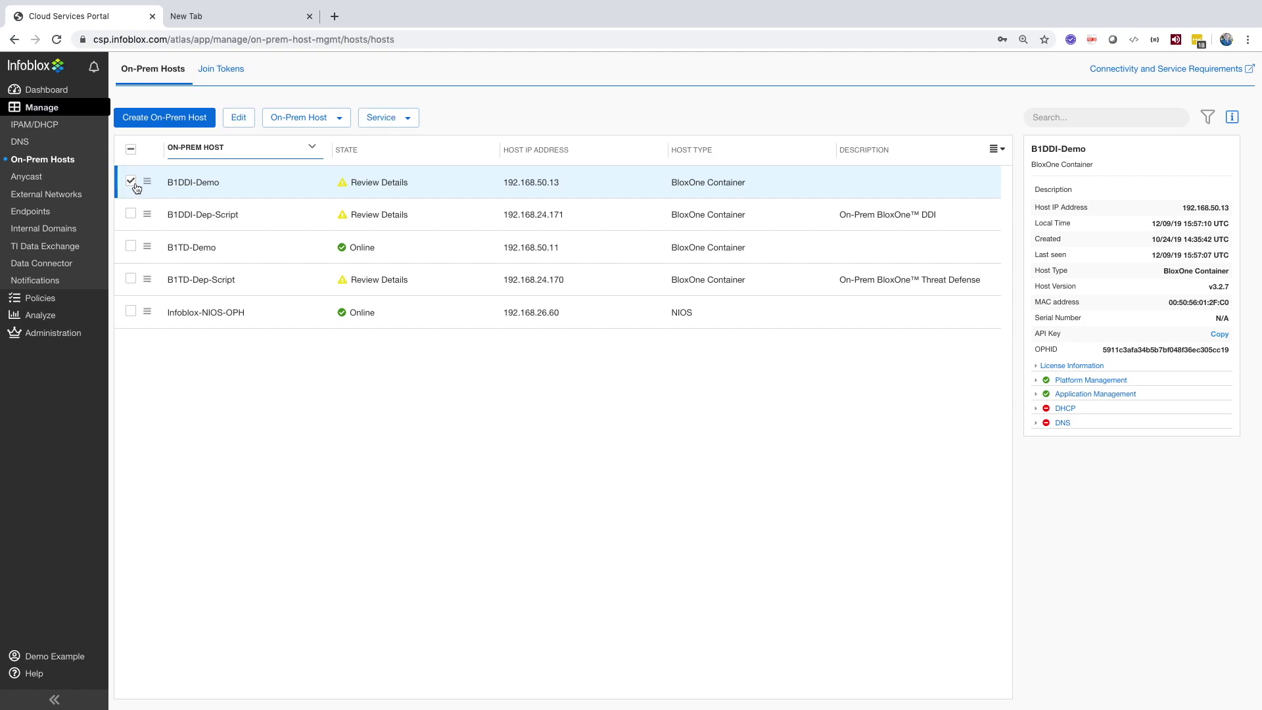
pyautogui.click(337, 125)
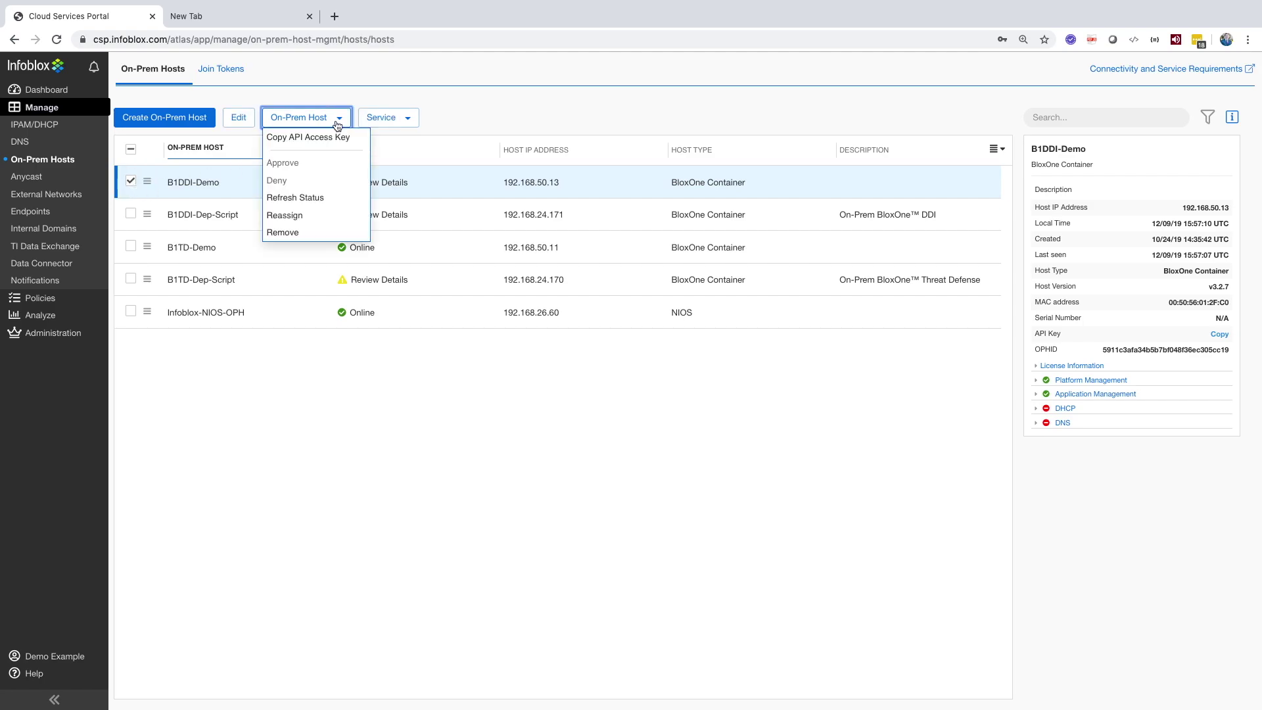
pyautogui.click(403, 120)
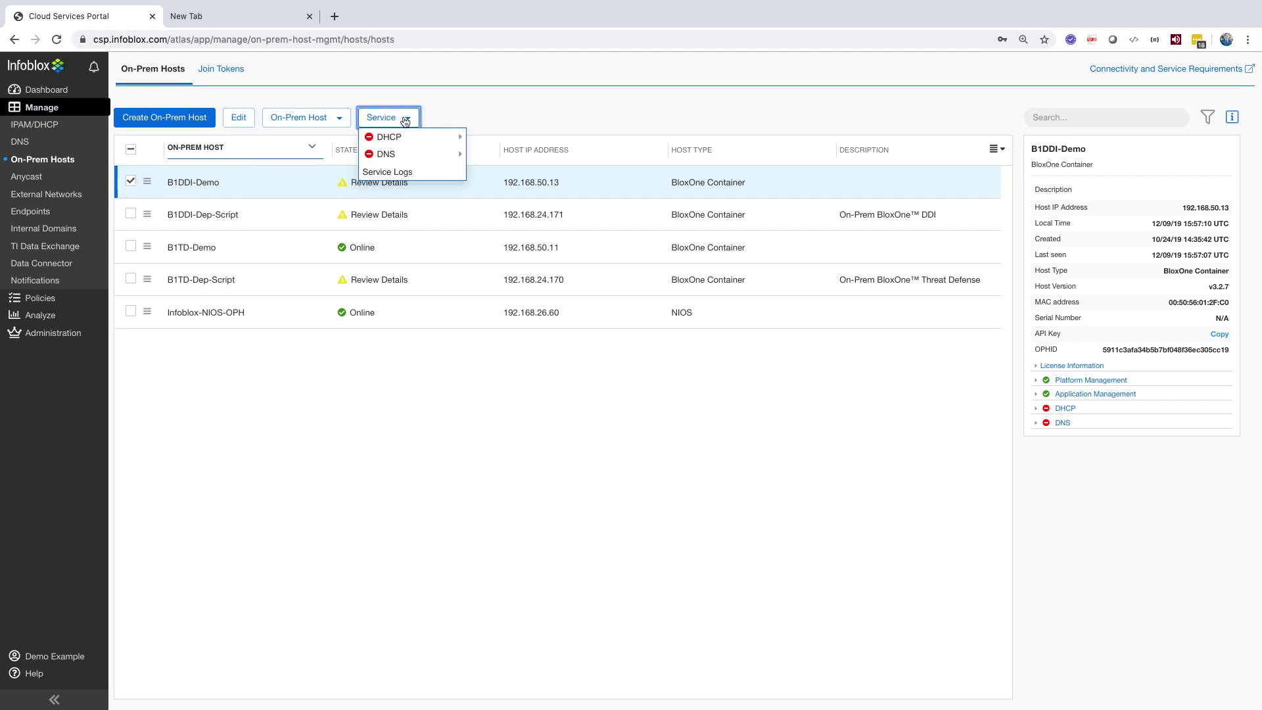
pyautogui.click(401, 174)
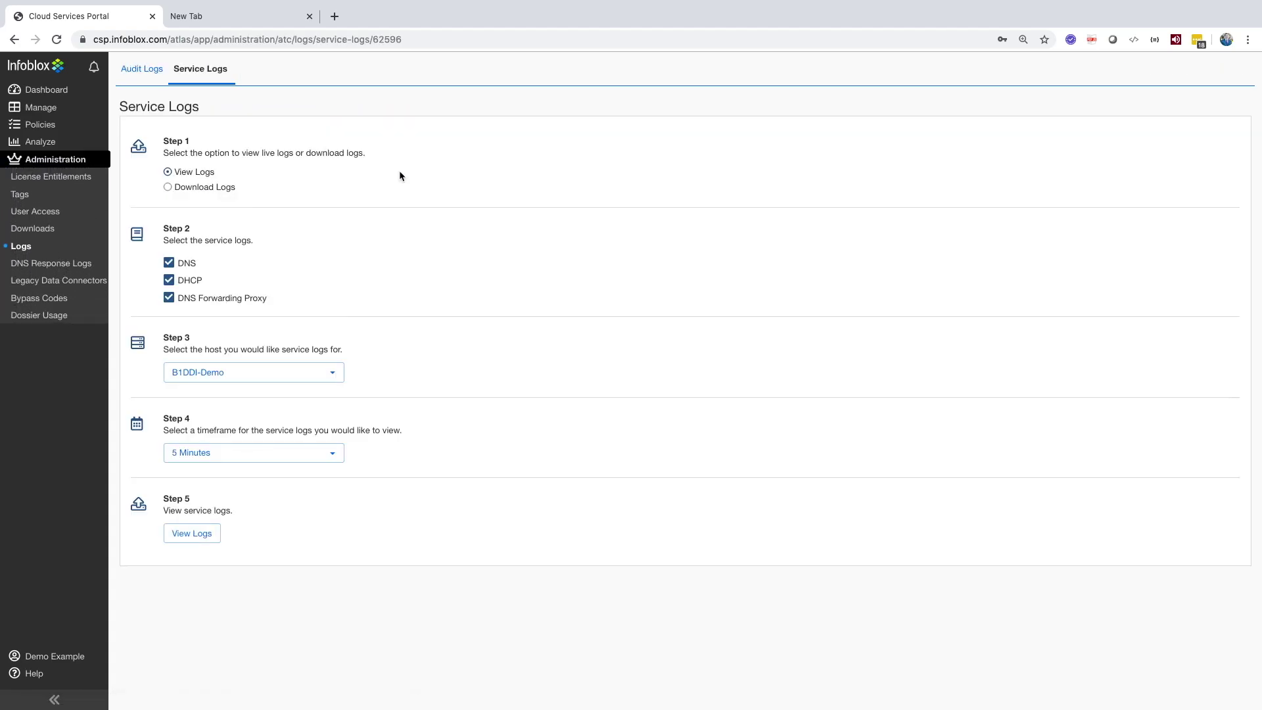
pyautogui.click(244, 380)
# Step: Keep host B1DDI-Demo and the 5 Minutes timeframe, then view the logs
pyautogui.click(248, 368)
pyautogui.click(231, 456)
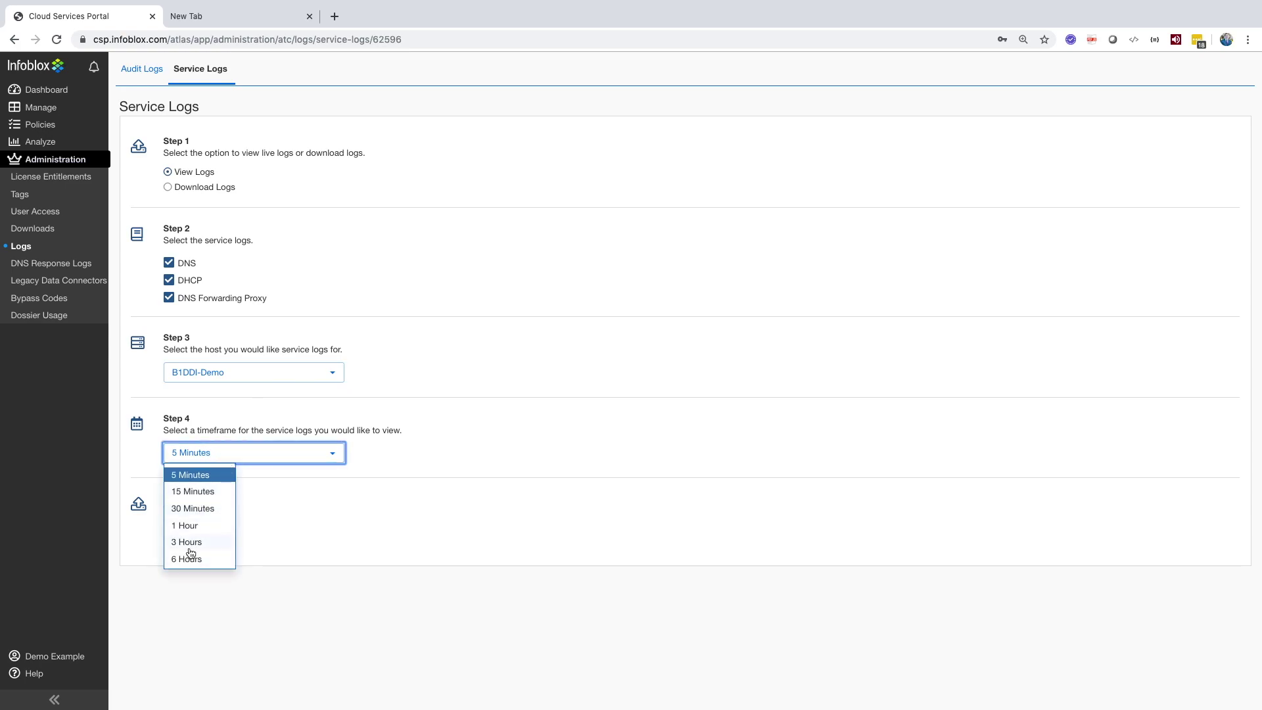
pyautogui.click(296, 490)
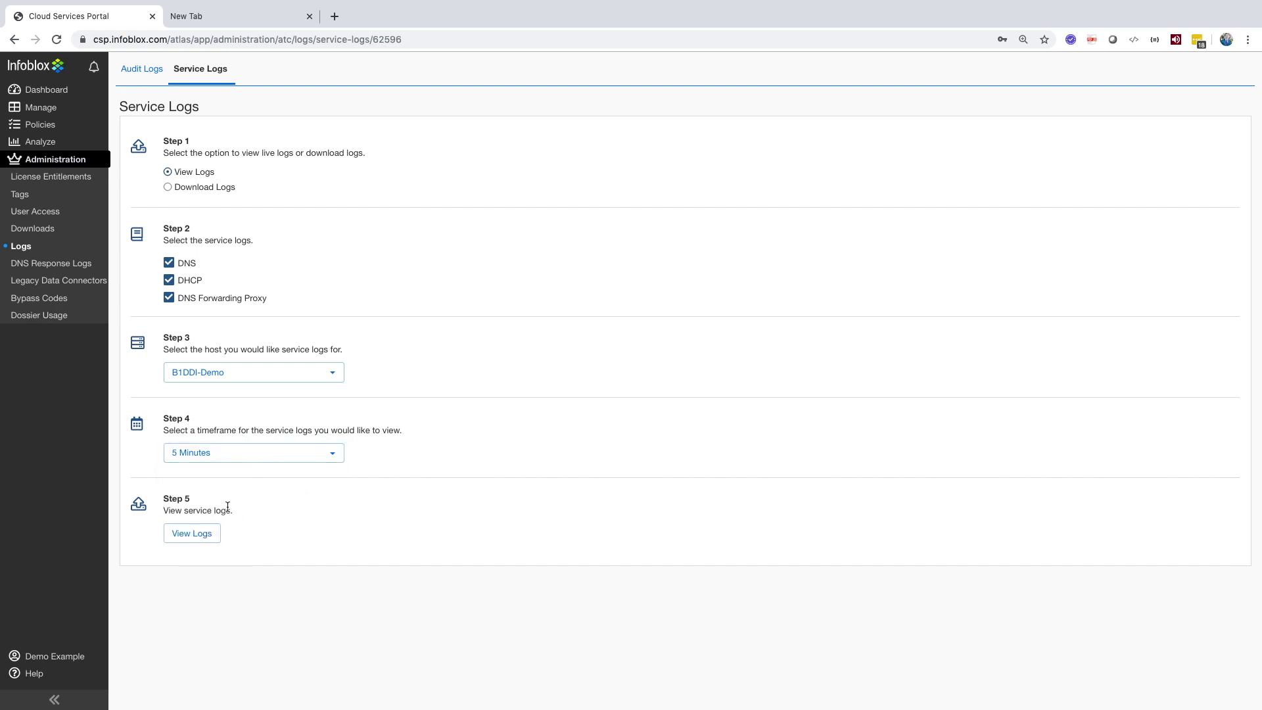
pyautogui.click(186, 539)
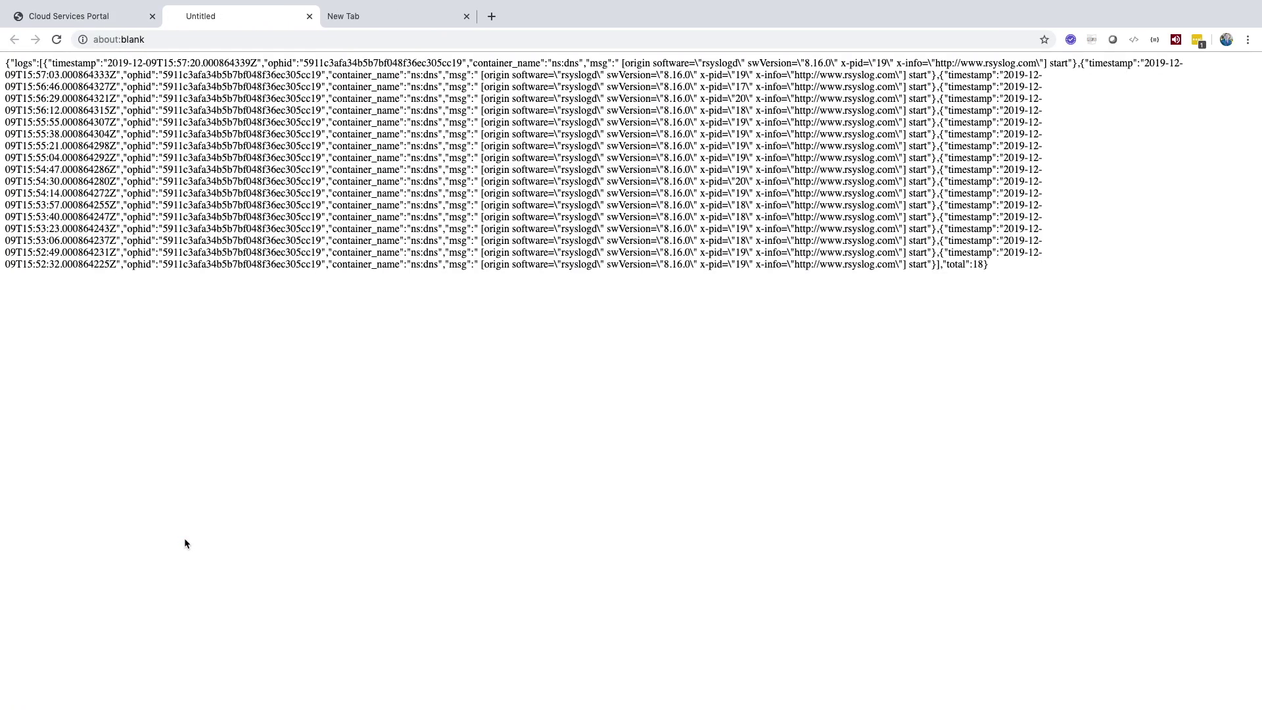